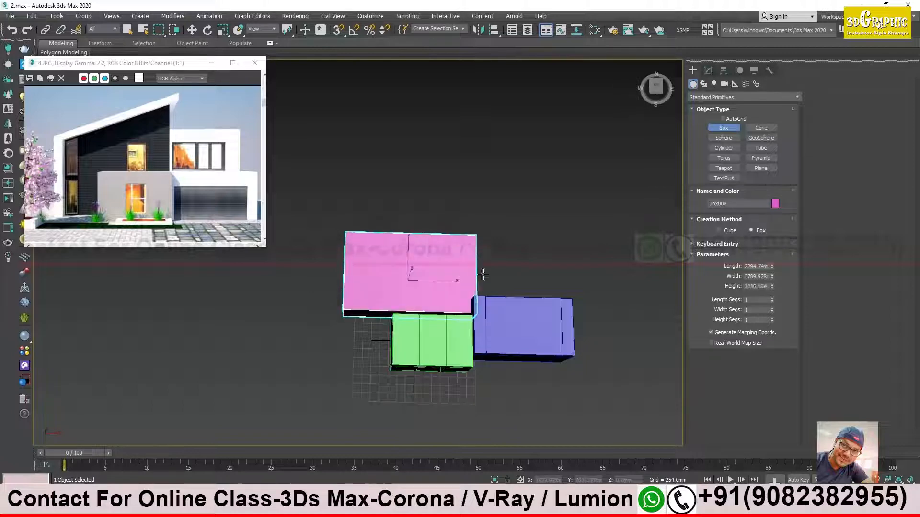
Finish the pink box behind the green block at a height of about 3099 mm.
{"action": "left_click", "coordinate": [495, 217]}
{"action": "key", "text": "w"}
{"action": "middle_click_drag", "start_coordinate": [443, 289], "coordinate": [440, 263], "text": "alt"}
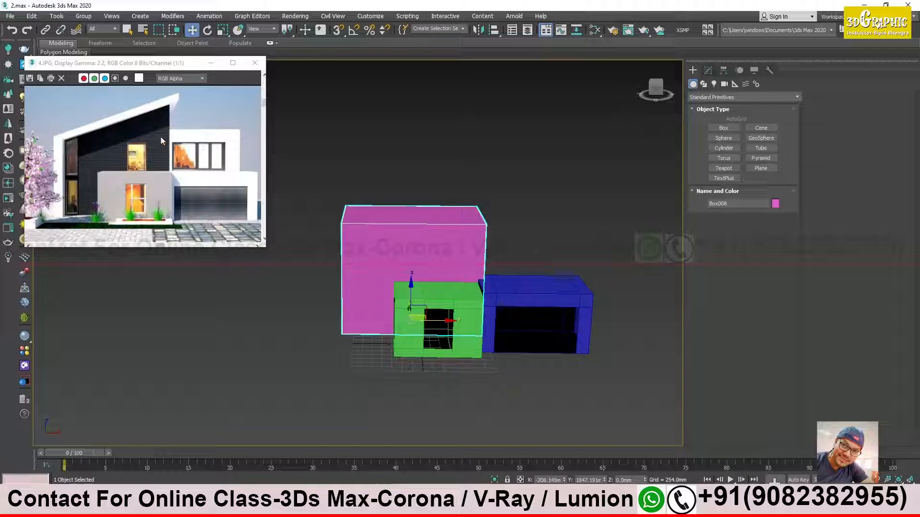
{"action": "middle_click_drag", "start_coordinate": [479, 222], "coordinate": [470, 200], "text": "alt"}
Add an Edit Poly modifier to the pink box.
{"action": "left_click", "coordinate": [708, 71]}
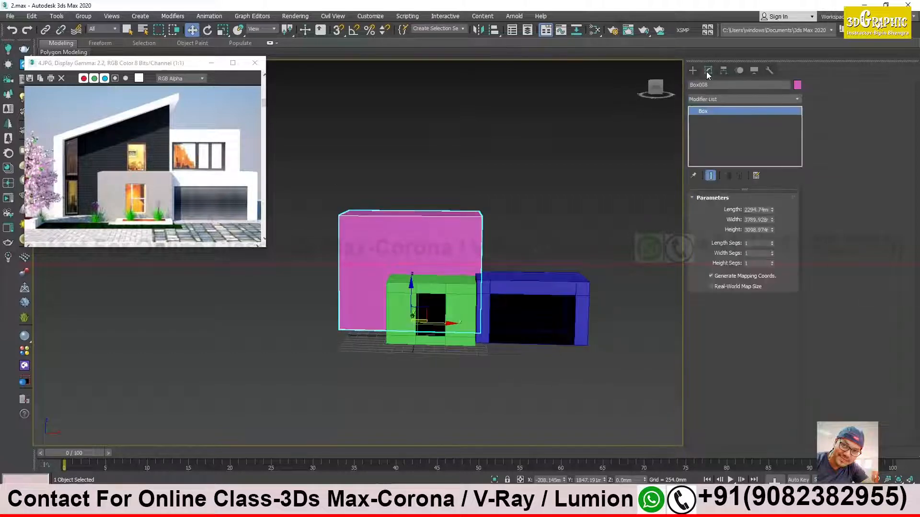
{"action": "left_click", "coordinate": [726, 99]}
{"action": "key", "text": "e"}
{"action": "key", "text": "e"}
{"action": "key", "text": "e"}
{"action": "key", "text": "e"}
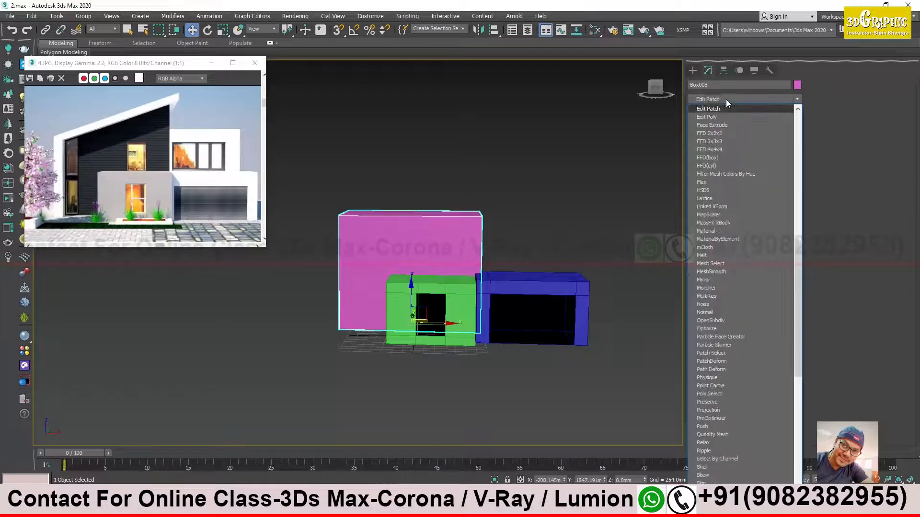
{"action": "left_click", "coordinate": [726, 113]}
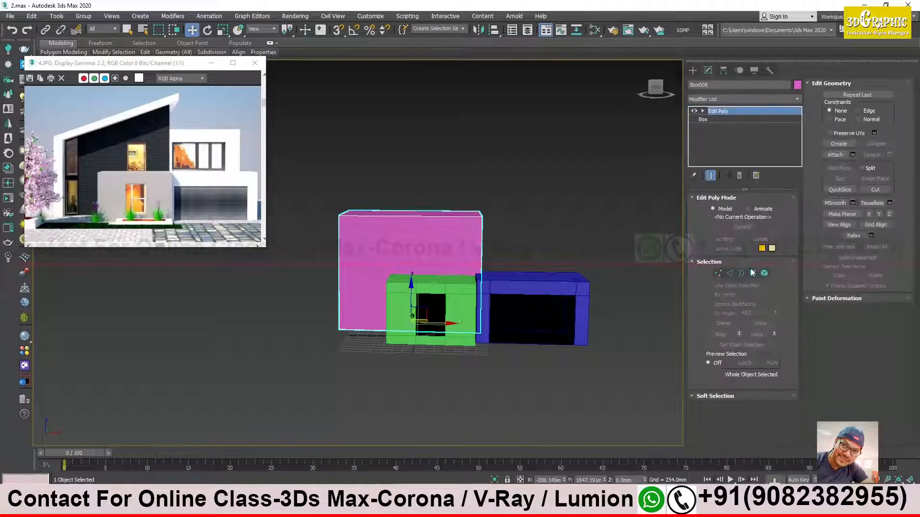
Raise the pink box's right top edge to about Z 4126 mm to form a sloped roof.
{"action": "left_click", "coordinate": [730, 274]}
{"action": "middle_click_drag", "start_coordinate": [390, 260], "coordinate": [472, 256], "text": "alt"}
{"action": "left_click", "coordinate": [366, 239]}
{"action": "left_click", "coordinate": [495, 260]}
{"action": "left_click_drag", "start_coordinate": [499, 236], "coordinate": [499, 198]}
{"action": "middle_click_drag", "start_coordinate": [425, 308], "coordinate": [461, 253], "text": "alt"}
{"action": "left_click_drag", "start_coordinate": [495, 194], "coordinate": [495, 203]}
{"action": "middle_click_drag", "start_coordinate": [454, 290], "coordinate": [455, 262], "text": "alt"}
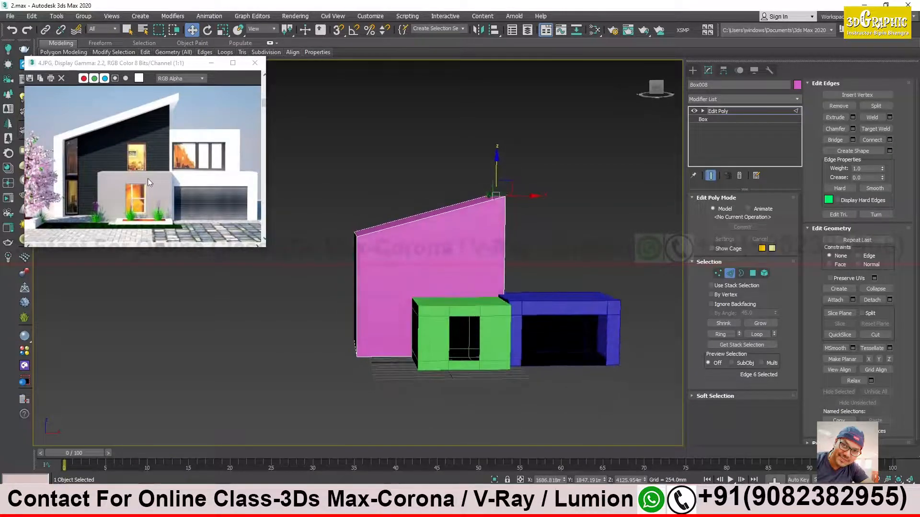
{"action": "middle_click_drag", "start_coordinate": [494, 237], "coordinate": [492, 239], "text": "alt"}
{"action": "left_click", "coordinate": [730, 274]}
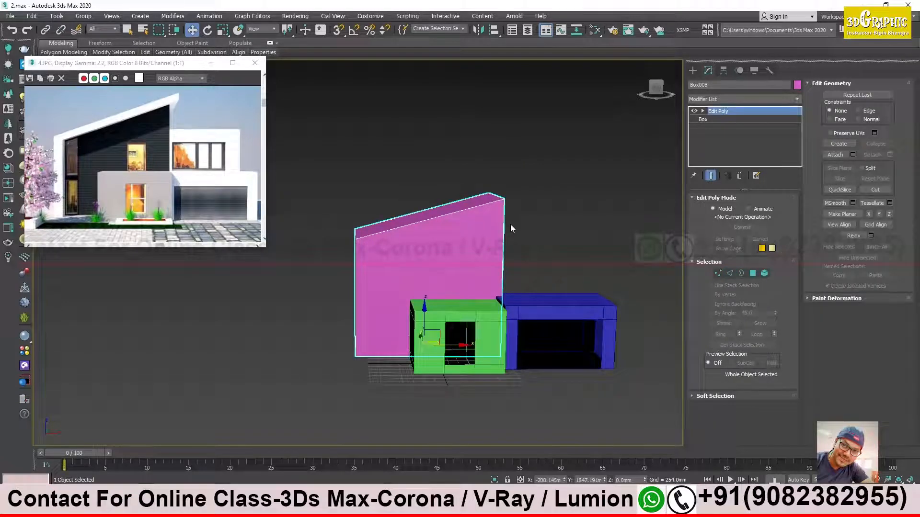
Inset the front and back polygons of the pink block by about 317 mm, checking the roof border in the reference image.
{"action": "mouse_move", "coordinate": [437, 237]}
{"action": "middle_mouse_down", "text": "alt"}
{"action": "mouse_move", "coordinate": [429, 237]}
{"action": "mouse_move", "coordinate": [438, 236]}
{"action": "middle_mouse_up", "text": "alt"}
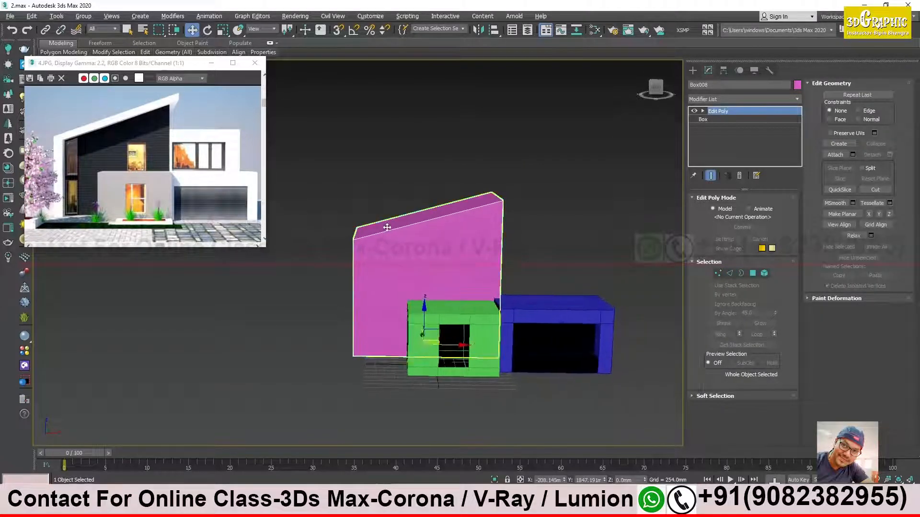
{"action": "scroll", "coordinate": [114, 130], "scroll_direction": "up", "scroll_amount": 1}
{"action": "middle_click_drag", "start_coordinate": [111, 143], "coordinate": [78, 150]}
{"action": "middle_click_drag", "start_coordinate": [148, 150], "coordinate": [177, 127]}
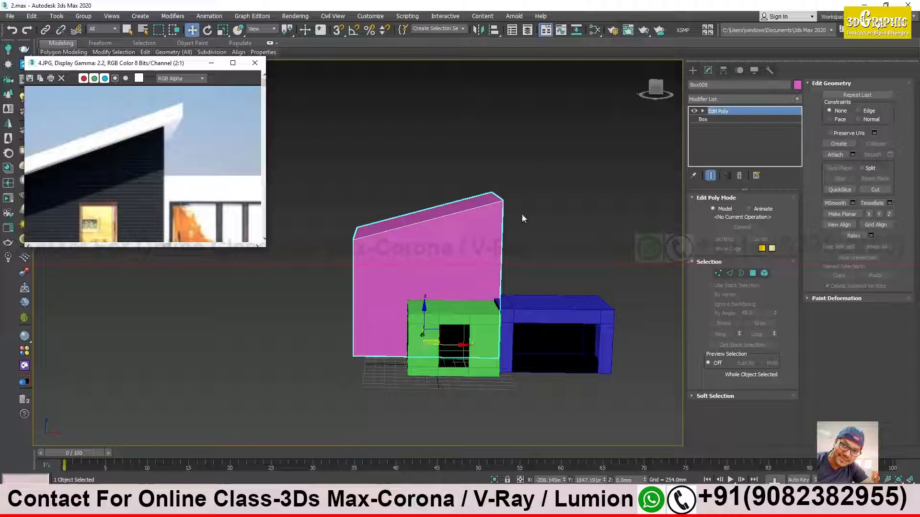
{"action": "mouse_move", "coordinate": [518, 236]}
{"action": "middle_mouse_down", "text": "alt"}
{"action": "mouse_move", "coordinate": [446, 255]}
{"action": "mouse_move", "coordinate": [530, 226]}
{"action": "middle_mouse_up", "text": "alt"}
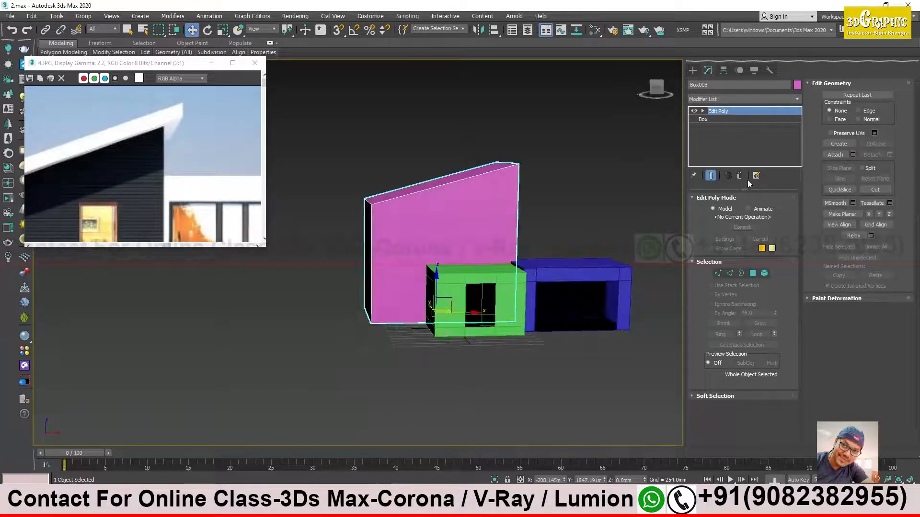
{"action": "left_click", "coordinate": [752, 274]}
{"action": "left_click", "coordinate": [450, 231]}
{"action": "middle_click_drag", "start_coordinate": [450, 231], "coordinate": [447, 255], "text": "alt"}
{"action": "left_click", "coordinate": [447, 255], "text": "ctrl"}
{"action": "middle_click_drag", "start_coordinate": [378, 259], "coordinate": [514, 237], "text": "alt"}
{"action": "right_click", "coordinate": [514, 238]}
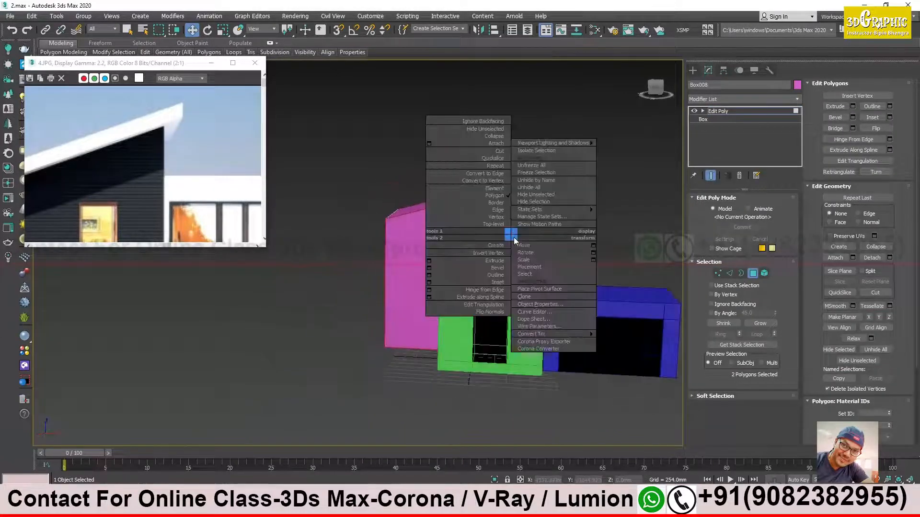
{"action": "left_click", "coordinate": [431, 284]}
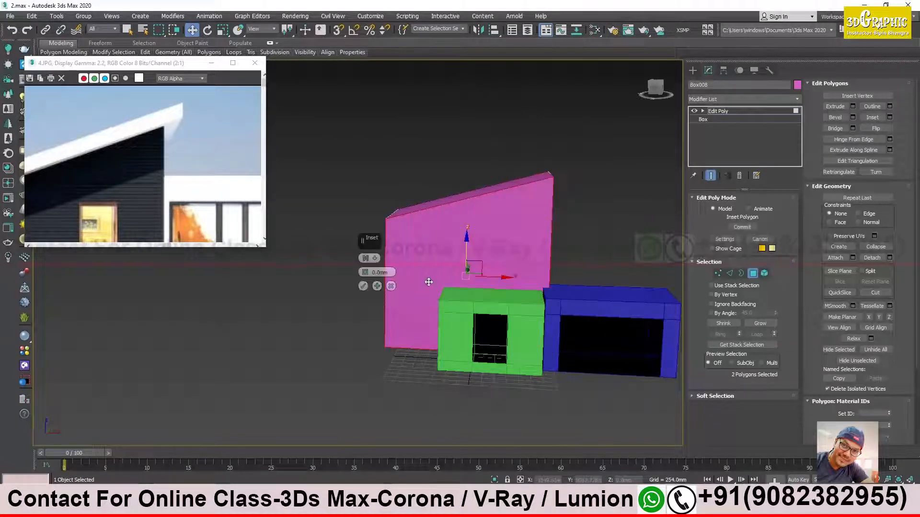
{"action": "left_click_drag", "start_coordinate": [365, 269], "coordinate": [367, 223]}
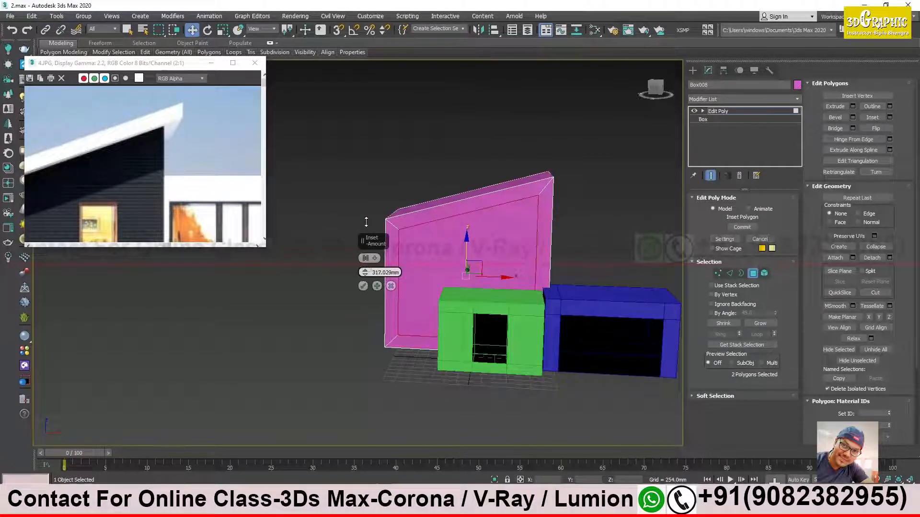
{"action": "middle_click_drag", "start_coordinate": [130, 199], "coordinate": [195, 143]}
{"action": "scroll", "coordinate": [192, 142], "scroll_direction": "down", "scroll_amount": 1}
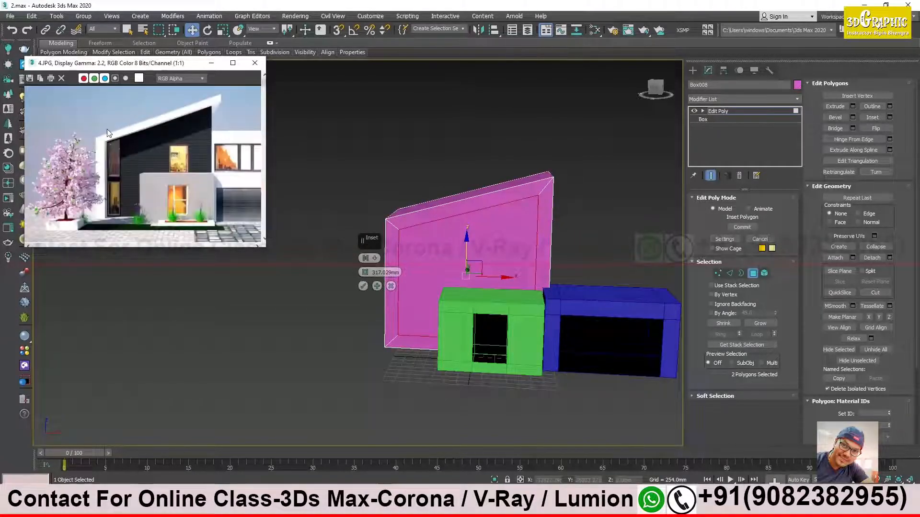
{"action": "scroll", "coordinate": [107, 132], "scroll_direction": "up", "scroll_amount": 1}
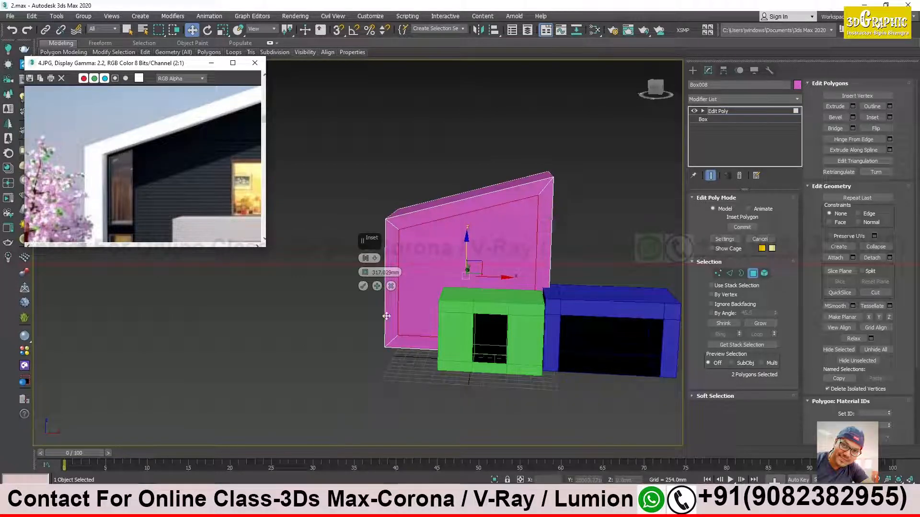
{"action": "left_click", "coordinate": [364, 287]}
Isolate the pink block from the rest of the house model.
{"action": "middle_click_drag", "start_coordinate": [365, 287], "coordinate": [377, 272], "text": "alt"}
{"action": "middle_click_drag", "start_coordinate": [427, 252], "coordinate": [519, 187], "text": "alt"}
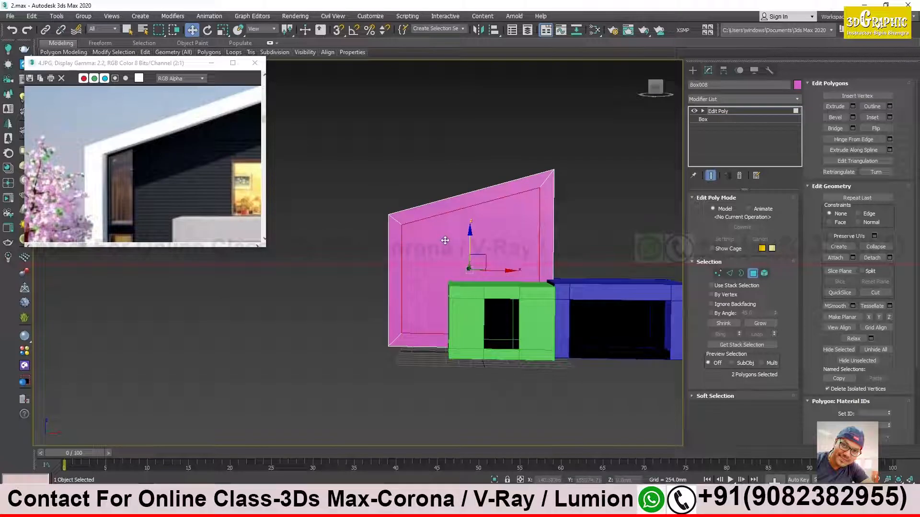
{"action": "middle_click_drag", "start_coordinate": [483, 298], "coordinate": [549, 310], "text": "alt"}
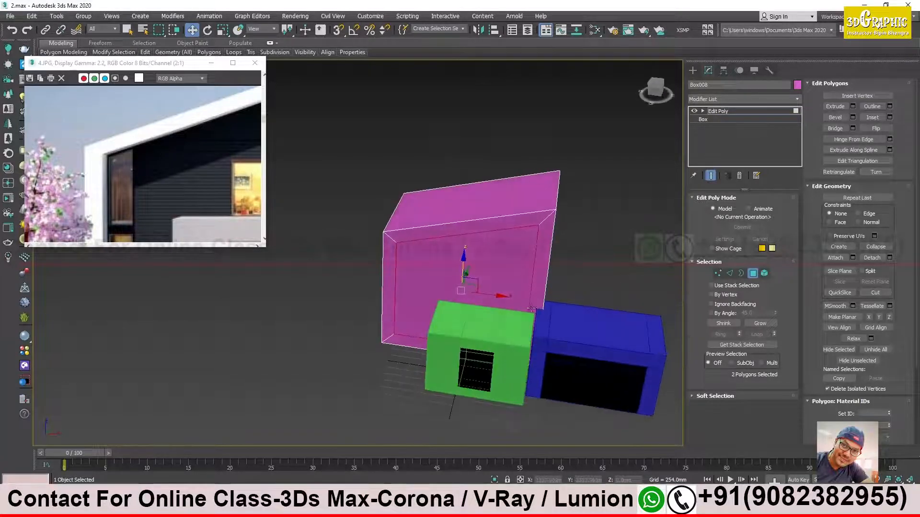
{"action": "key", "text": "alt+q"}
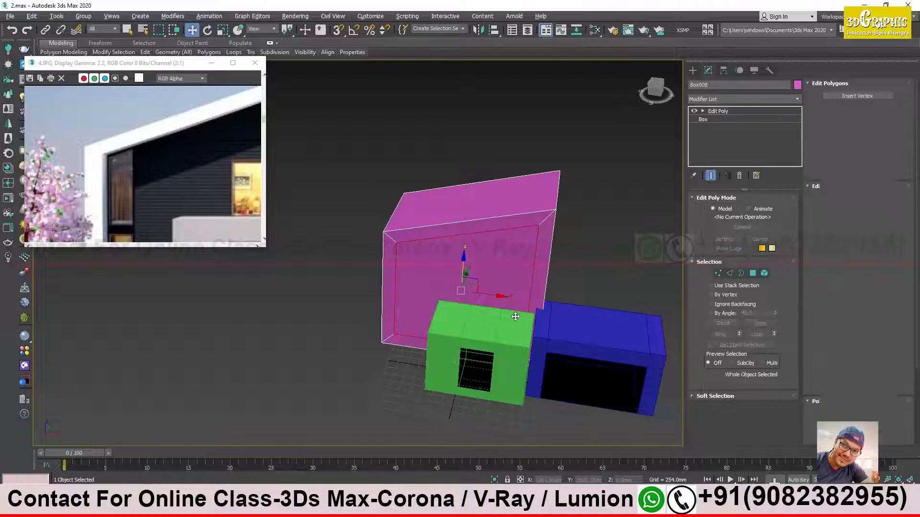
{"action": "scroll", "coordinate": [476, 322], "scroll_direction": "down", "scroll_amount": 2}
{"action": "middle_click_drag", "start_coordinate": [477, 322], "coordinate": [471, 266], "text": "alt"}
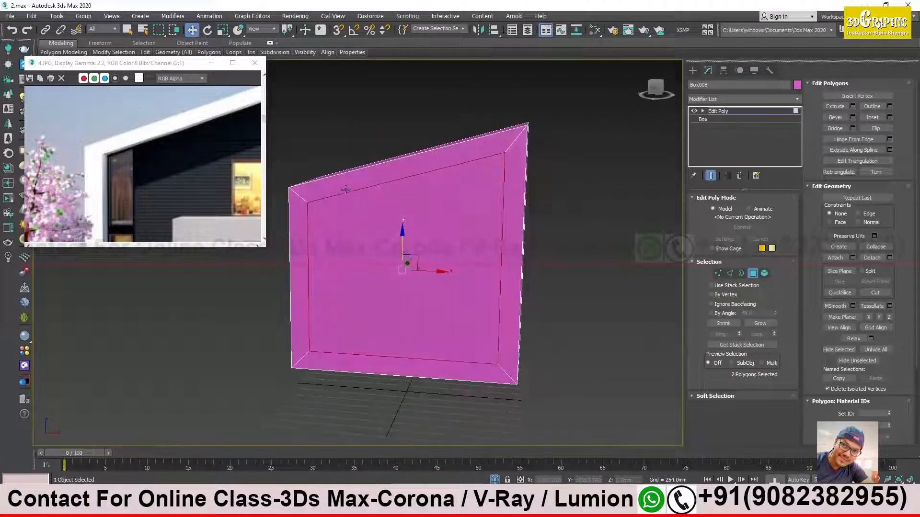
{"action": "middle_click_drag", "start_coordinate": [496, 280], "coordinate": [489, 194], "text": "alt"}
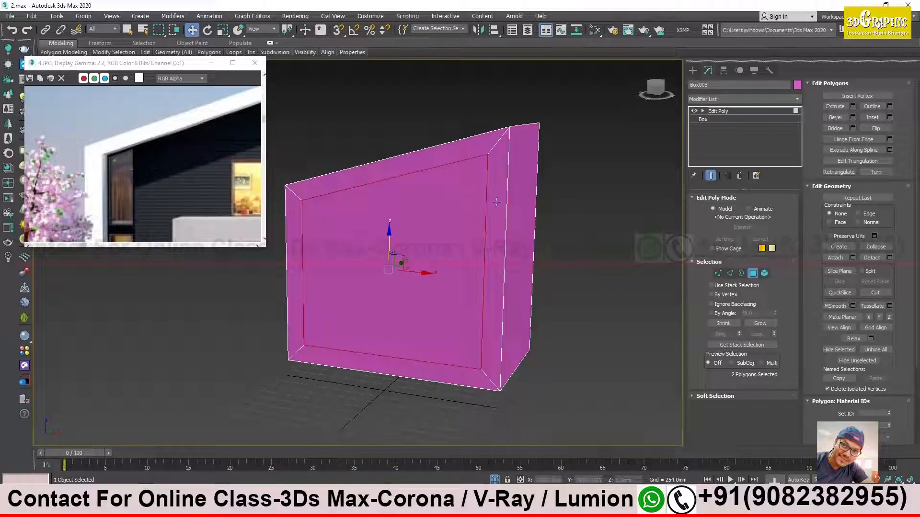
Delete the pink block's right side wall and the right and lower border strips of its front face.
{"action": "middle_click_drag", "start_coordinate": [145, 150], "coordinate": [54, 156]}
{"action": "middle_click_drag", "start_coordinate": [170, 161], "coordinate": [121, 174]}
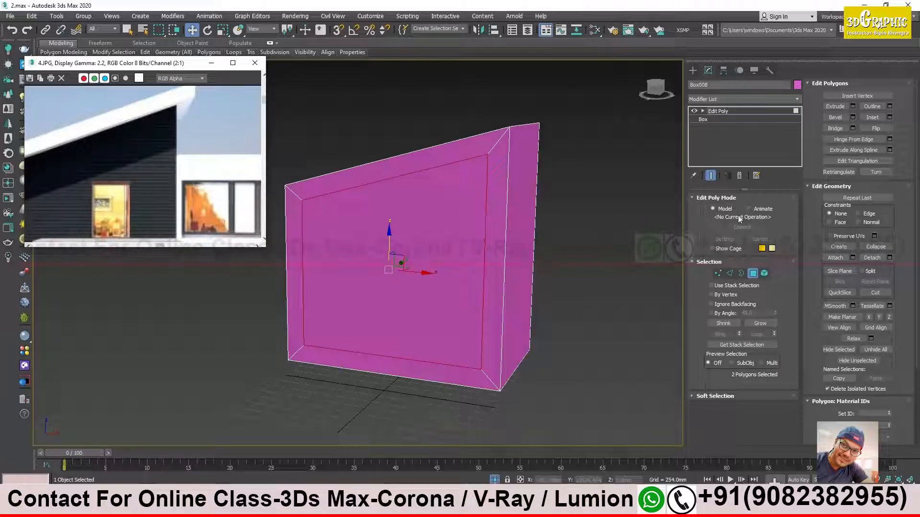
{"action": "left_click", "coordinate": [502, 199]}
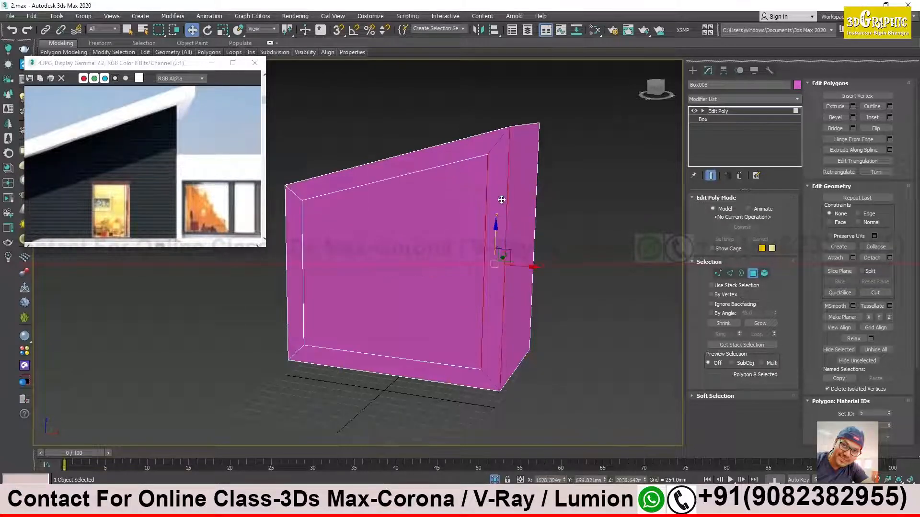
{"action": "key", "text": "Delete"}
{"action": "left_click", "coordinate": [453, 382]}
{"action": "key", "text": "Delete"}
{"action": "left_click", "coordinate": [522, 301]}
{"action": "key", "text": "Delete"}
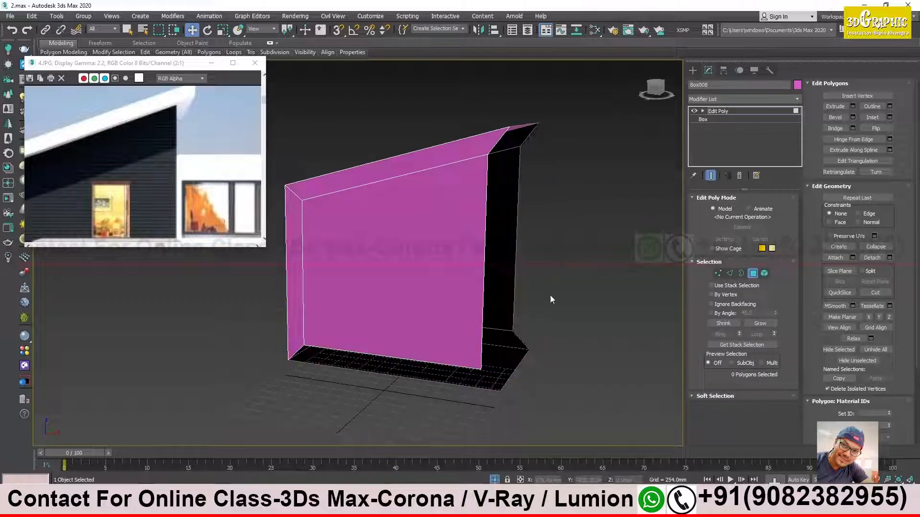
Delete the bottom face of the pink block.
{"action": "middle_click_drag", "start_coordinate": [548, 300], "coordinate": [500, 276], "text": "alt"}
{"action": "scroll", "coordinate": [152, 193], "scroll_direction": "down", "scroll_amount": 2}
{"action": "left_click", "coordinate": [495, 307]}
{"action": "key", "text": "Delete"}
{"action": "middle_click_drag", "start_coordinate": [507, 311], "coordinate": [450, 318], "text": "alt"}
{"action": "mouse_move", "coordinate": [499, 225]}
{"action": "middle_mouse_down", "text": "alt"}
{"action": "mouse_move", "coordinate": [488, 248]}
{"action": "mouse_move", "coordinate": [508, 230]}
{"action": "middle_mouse_up", "text": "alt"}
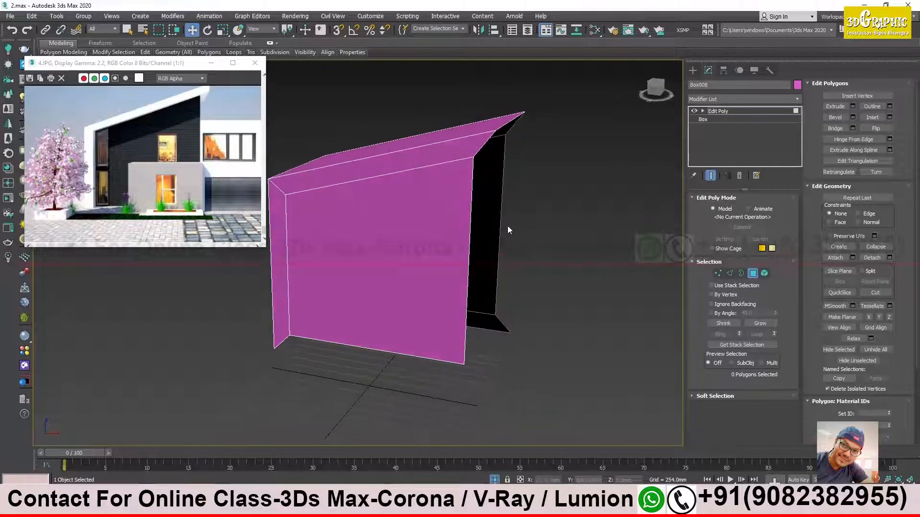
{"action": "left_click", "coordinate": [471, 244]}
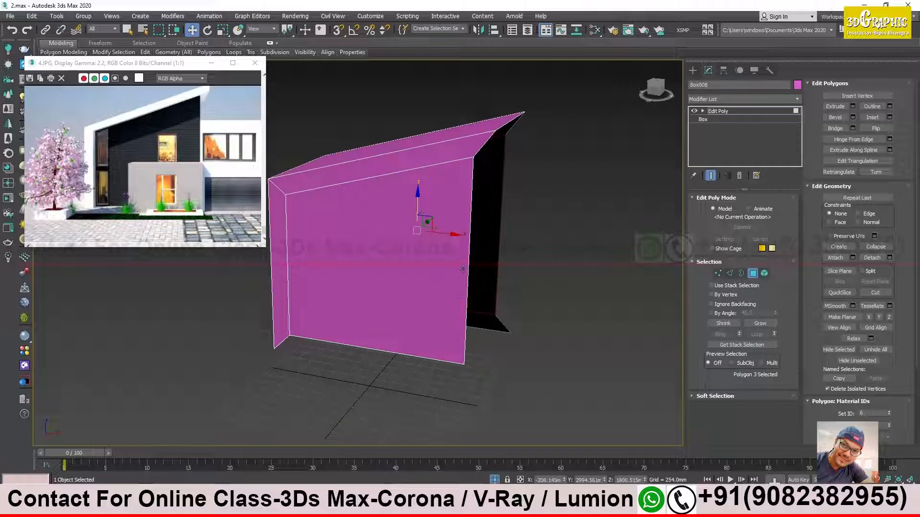
{"action": "middle_click_drag", "start_coordinate": [478, 229], "coordinate": [493, 230], "text": "alt"}
{"action": "left_click", "coordinate": [510, 220], "text": "ctrl"}
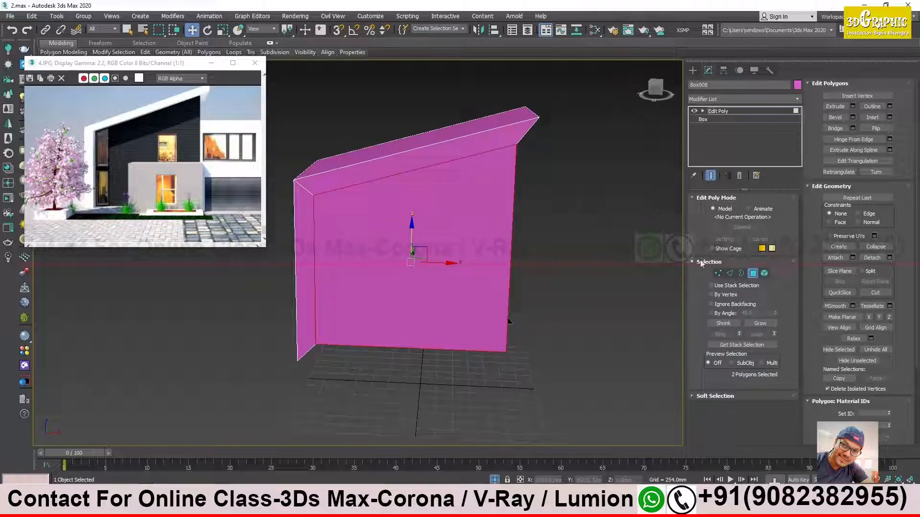
Move the right vertical edges of the front and back walls out to the roof's right end using 3D snapping.
{"action": "left_click", "coordinate": [729, 273]}
{"action": "middle_click_drag", "start_coordinate": [522, 268], "coordinate": [502, 268], "text": "alt"}
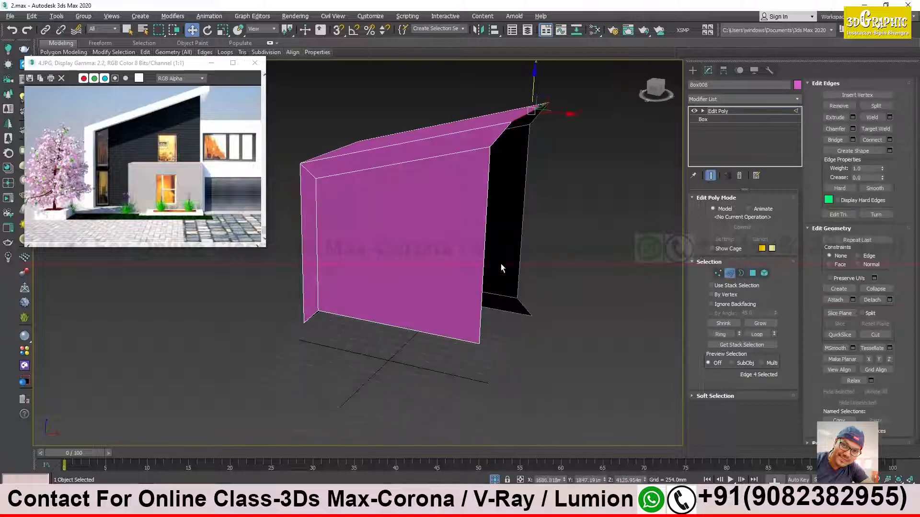
{"action": "double_click", "coordinate": [487, 239]}
{"action": "left_click", "coordinate": [521, 215]}
{"action": "middle_click_drag", "start_coordinate": [521, 215], "coordinate": [383, 146], "text": "alt"}
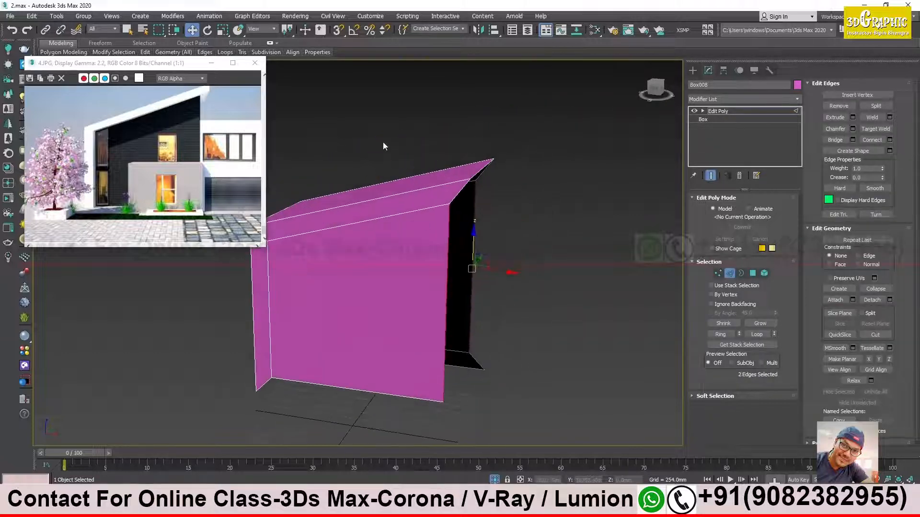
{"action": "left_click", "coordinate": [339, 30]}
{"action": "middle_click_drag", "start_coordinate": [477, 199], "coordinate": [469, 261], "text": "alt"}
{"action": "left_click_drag", "start_coordinate": [513, 277], "coordinate": [464, 177]}
{"action": "middle_click_drag", "start_coordinate": [487, 288], "coordinate": [500, 275], "text": "alt"}
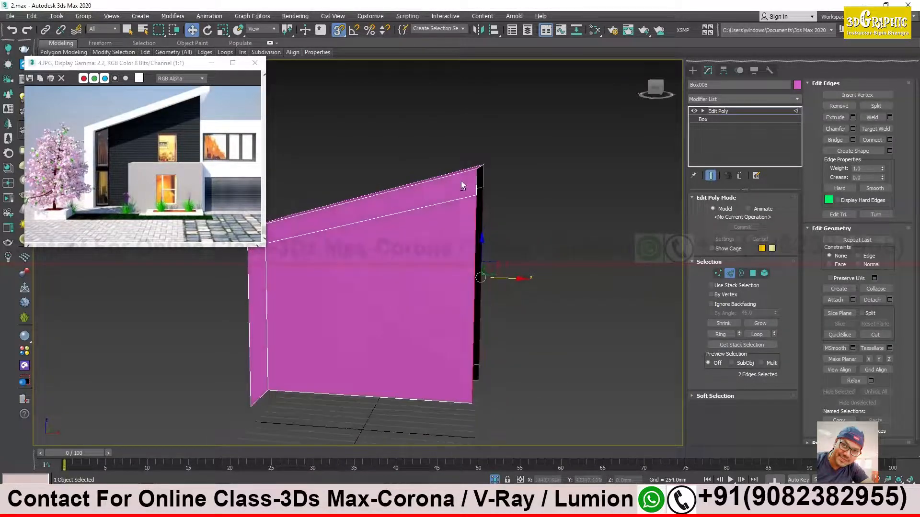
Delete the lower border strip on the back face of the pink block.
{"action": "middle_click_drag", "start_coordinate": [448, 374], "coordinate": [544, 308]}
{"action": "middle_click_drag", "start_coordinate": [479, 363], "coordinate": [454, 354], "text": "alt"}
{"action": "left_click", "coordinate": [499, 327]}
{"action": "middle_click_drag", "start_coordinate": [498, 334], "coordinate": [395, 370], "text": "alt"}
{"action": "left_click", "coordinate": [565, 331], "text": "ctrl"}
{"action": "left_click", "coordinate": [433, 346]}
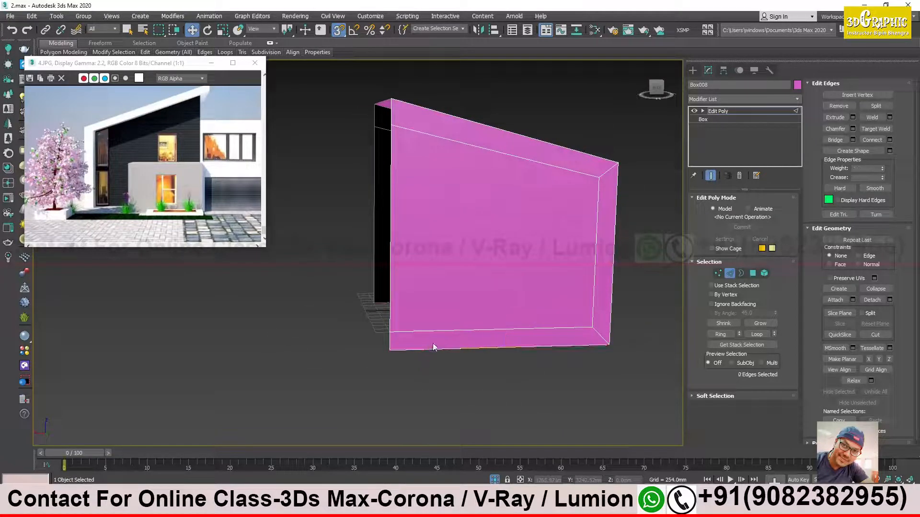
{"action": "left_click", "coordinate": [751, 274]}
{"action": "left_click", "coordinate": [511, 341]}
{"action": "key", "text": "Delete"}
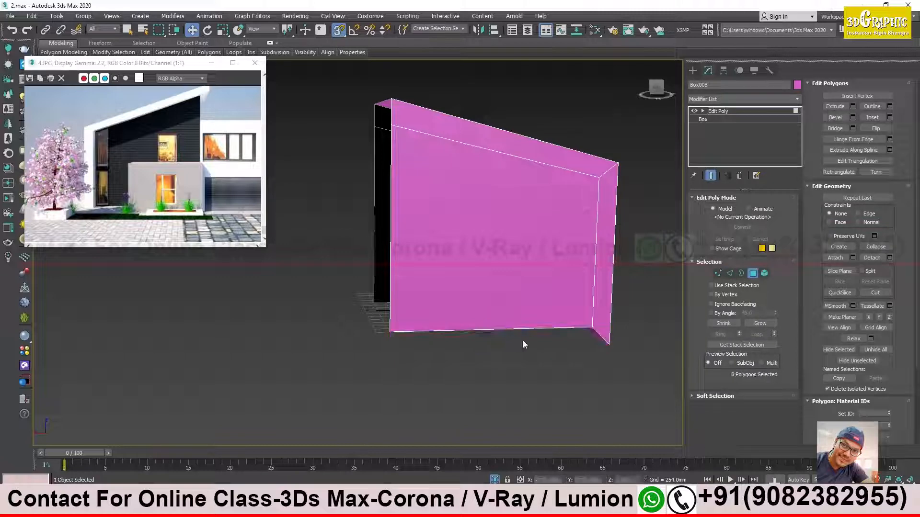
Lower the bottom edges of the front and back walls to snap level with the left frame's lower corner.
{"action": "left_click", "coordinate": [729, 273]}
{"action": "middle_click_drag", "start_coordinate": [412, 312], "coordinate": [559, 312], "text": "alt"}
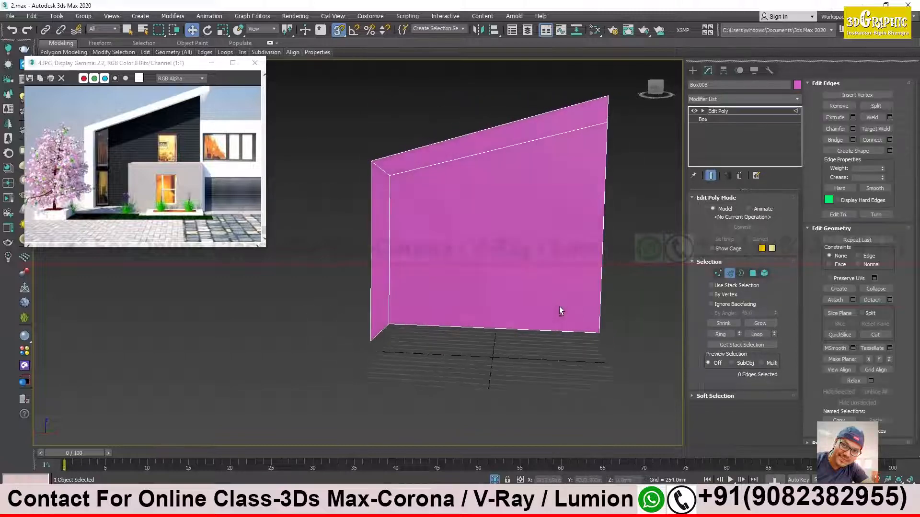
{"action": "left_click", "coordinate": [602, 333]}
{"action": "middle_click_drag", "start_coordinate": [604, 335], "coordinate": [646, 329], "text": "alt"}
{"action": "left_click", "coordinate": [627, 321], "text": "ctrl"}
{"action": "middle_click_drag", "start_coordinate": [646, 329], "coordinate": [525, 276]}
{"action": "middle_click_drag", "start_coordinate": [526, 275], "coordinate": [498, 313], "text": "alt"}
{"action": "middle_click_drag", "start_coordinate": [436, 314], "coordinate": [578, 317]}
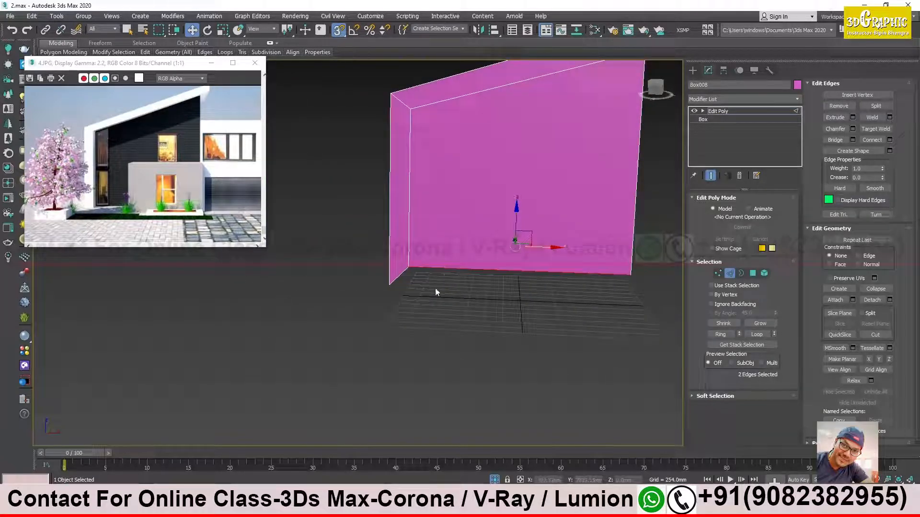
{"action": "left_click_drag", "start_coordinate": [516, 218], "coordinate": [396, 287]}
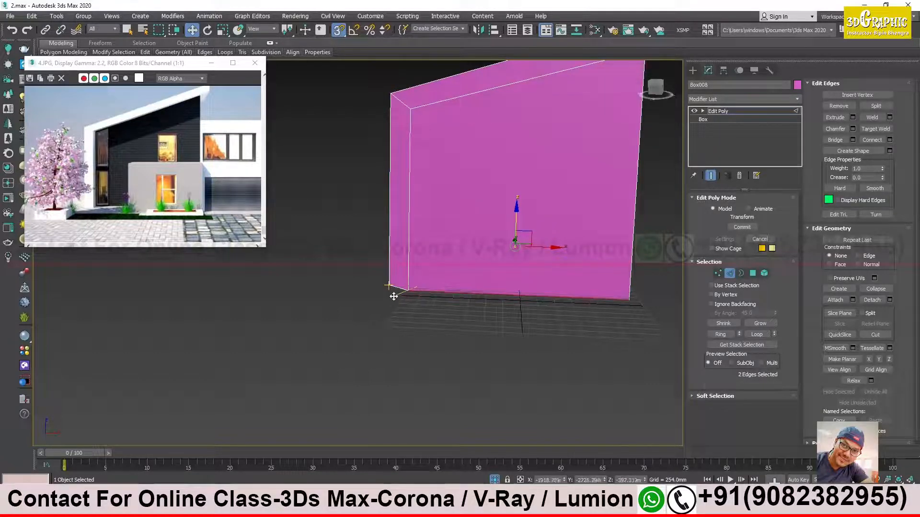
{"action": "left_click_drag", "start_coordinate": [385, 288], "coordinate": [387, 288]}
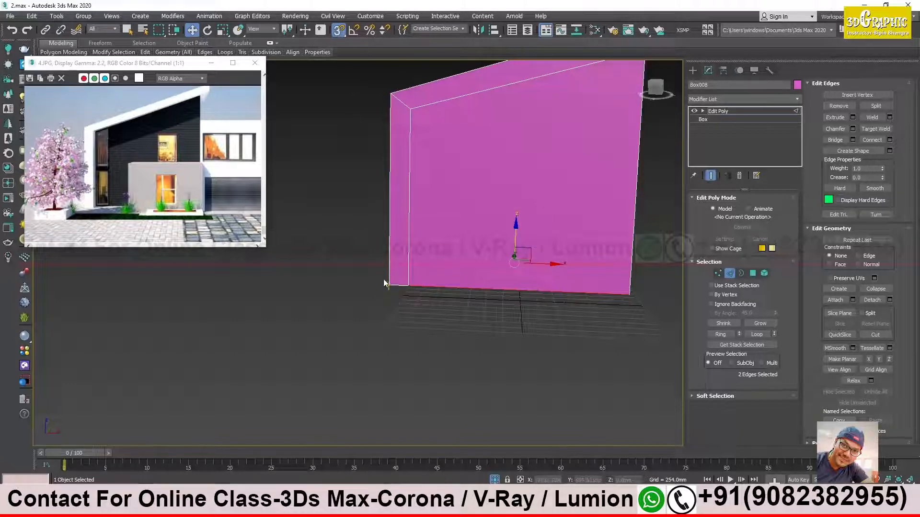
{"action": "middle_click_drag", "start_coordinate": [462, 290], "coordinate": [479, 374], "text": "alt"}
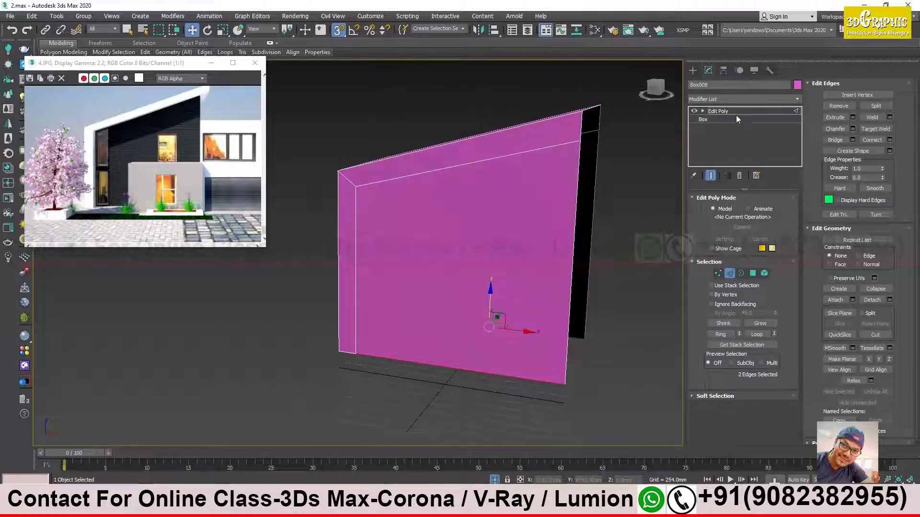
Finish editing the block's edges and turn off 3D snapping.
{"action": "left_click", "coordinate": [732, 114]}
{"action": "middle_click_drag", "start_coordinate": [455, 271], "coordinate": [478, 264], "text": "alt"}
{"action": "scroll", "coordinate": [480, 263], "scroll_direction": "down", "scroll_amount": 2}
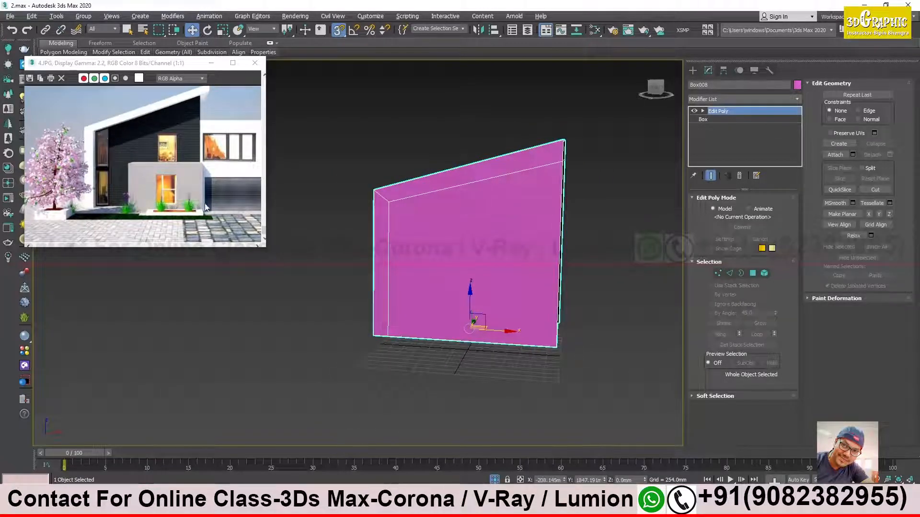
{"action": "middle_click_drag", "start_coordinate": [578, 198], "coordinate": [520, 242], "text": "alt"}
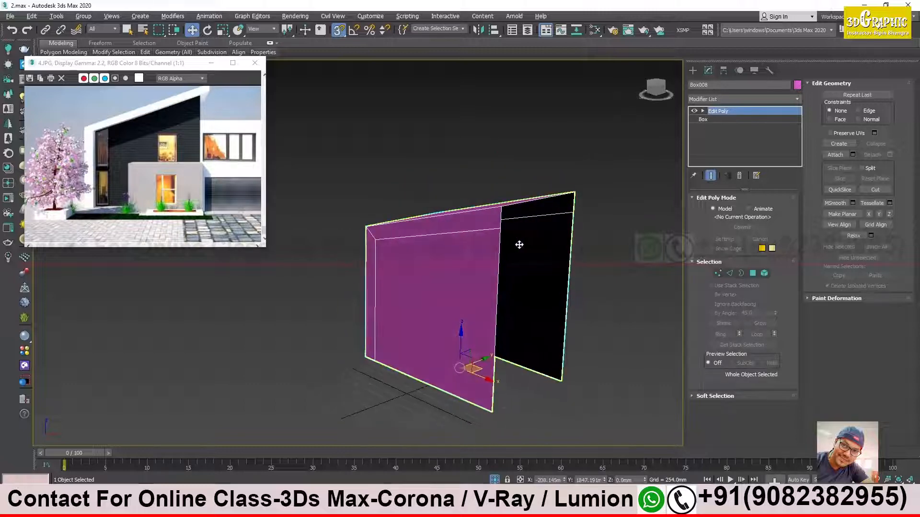
{"action": "left_click", "coordinate": [340, 32]}
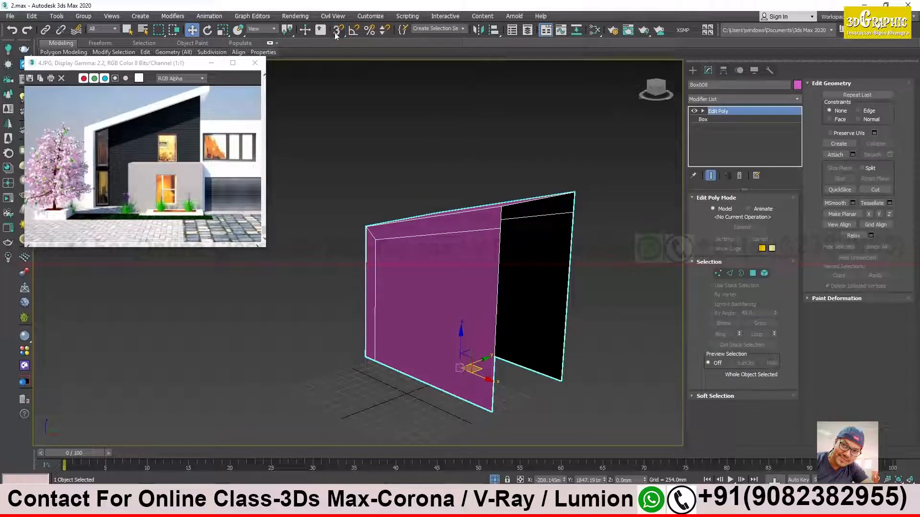
Bridge the two short upper edges of the front and back walls at the block's open tall end.
{"action": "left_click", "coordinate": [729, 273]}
{"action": "left_click", "coordinate": [500, 217]}
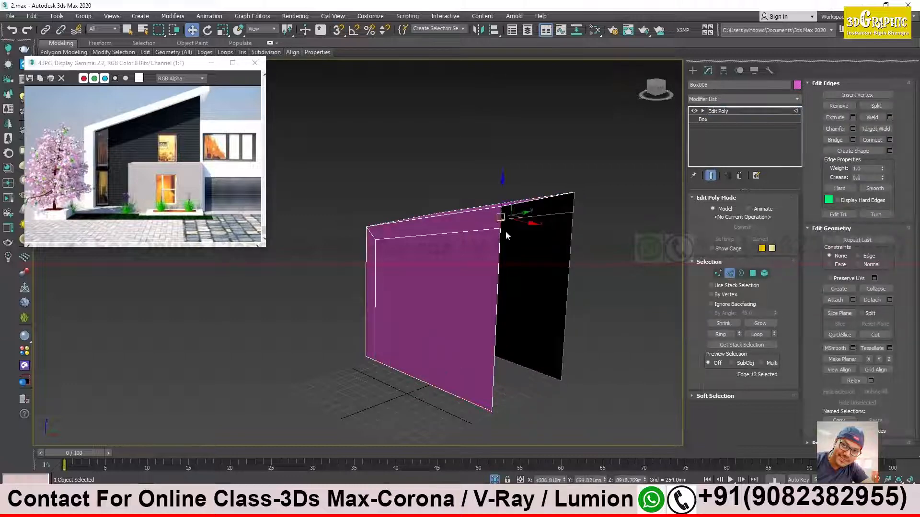
{"action": "left_click", "coordinate": [574, 205], "text": "ctrl"}
{"action": "middle_click_drag", "start_coordinate": [565, 253], "coordinate": [551, 257], "text": "alt"}
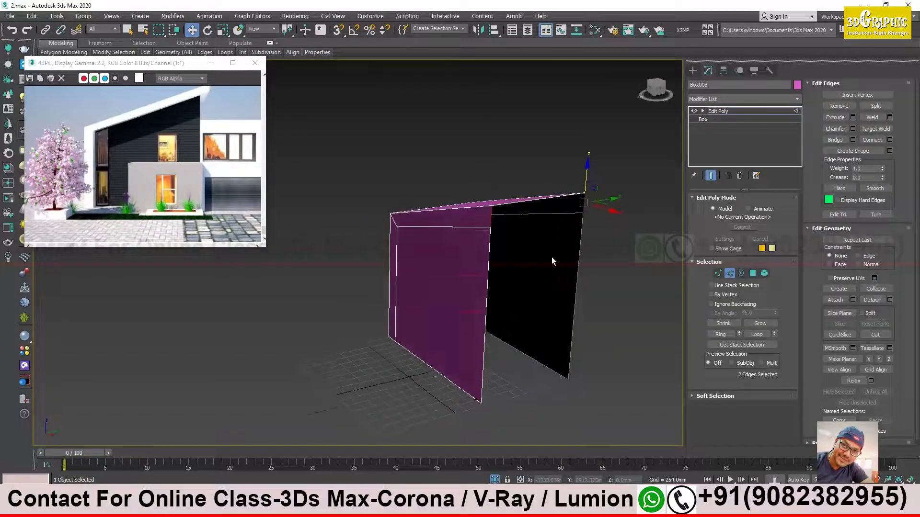
{"action": "scroll", "coordinate": [553, 256], "scroll_direction": "up", "scroll_amount": 2}
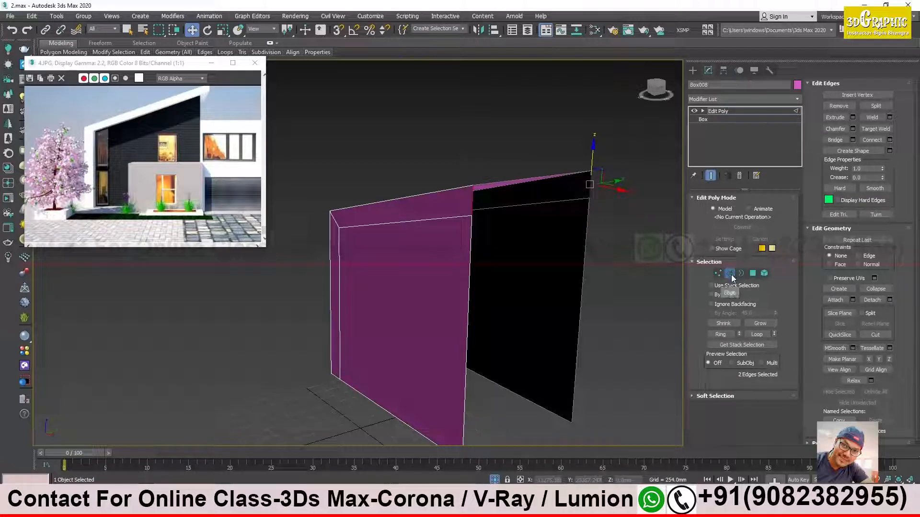
{"action": "left_click", "coordinate": [842, 141]}
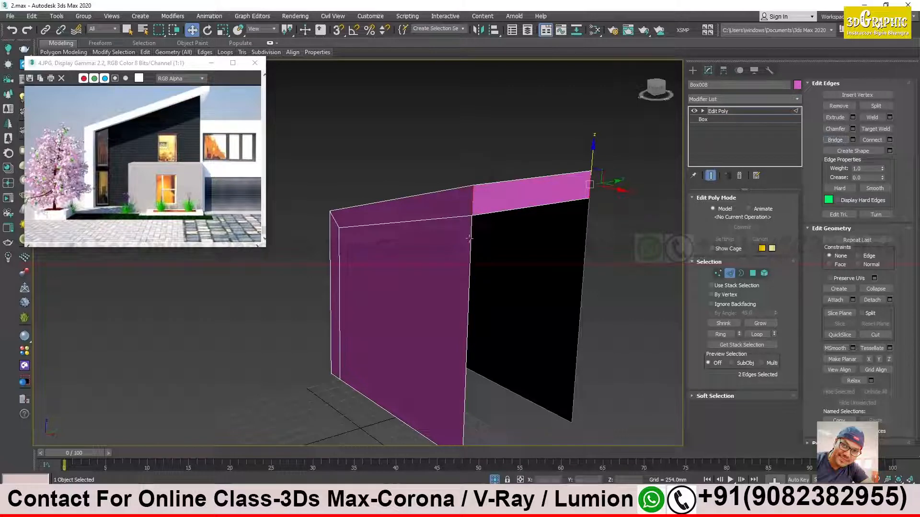
Bridge the two long vertical edges below the new strip to close the rest of the tall end.
{"action": "left_click", "coordinate": [467, 292]}
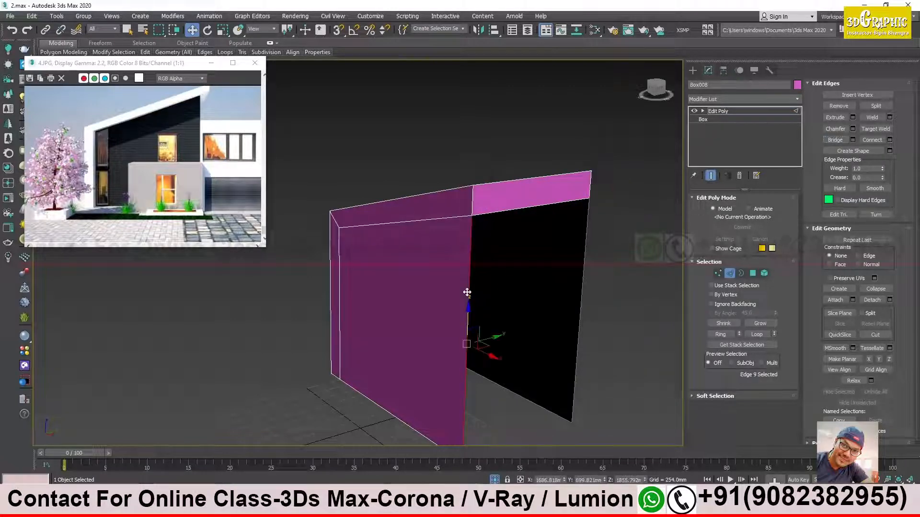
{"action": "left_click", "coordinate": [582, 280], "text": "ctrl"}
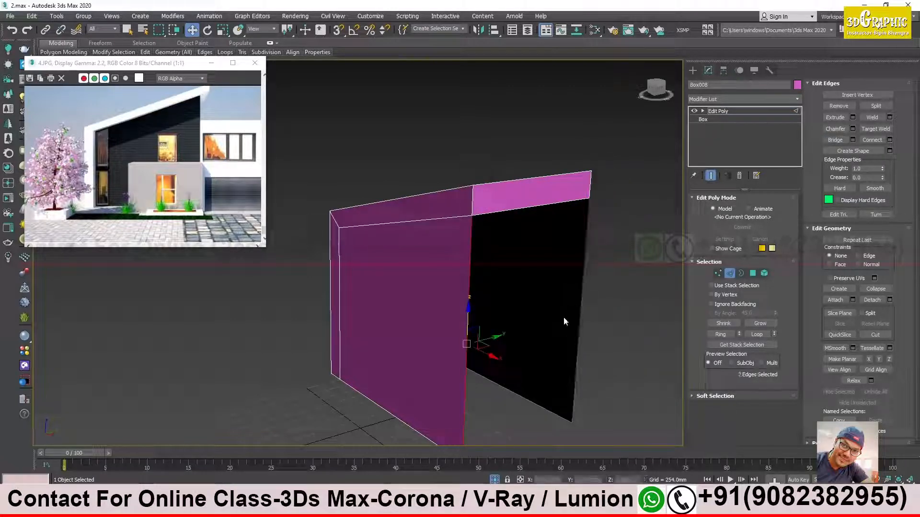
{"action": "left_click", "coordinate": [835, 140]}
{"action": "left_click", "coordinate": [634, 259]}
Try to extrude the narrow upper polygon of the tall end wall outward by about 681 mm.
{"action": "scroll", "coordinate": [616, 281], "scroll_direction": "down", "scroll_amount": 5}
{"action": "middle_click_drag", "start_coordinate": [571, 303], "coordinate": [403, 225], "text": "alt"}
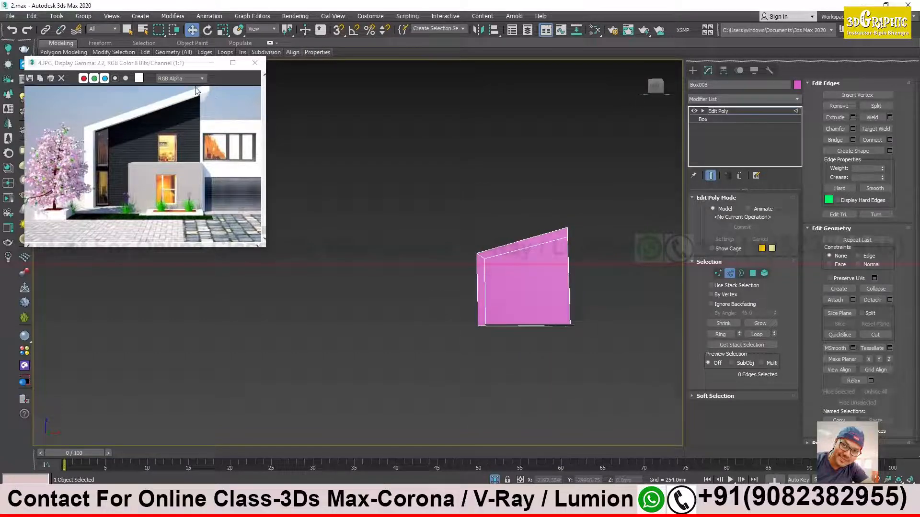
{"action": "scroll", "coordinate": [202, 141], "scroll_direction": "down", "scroll_amount": 1}
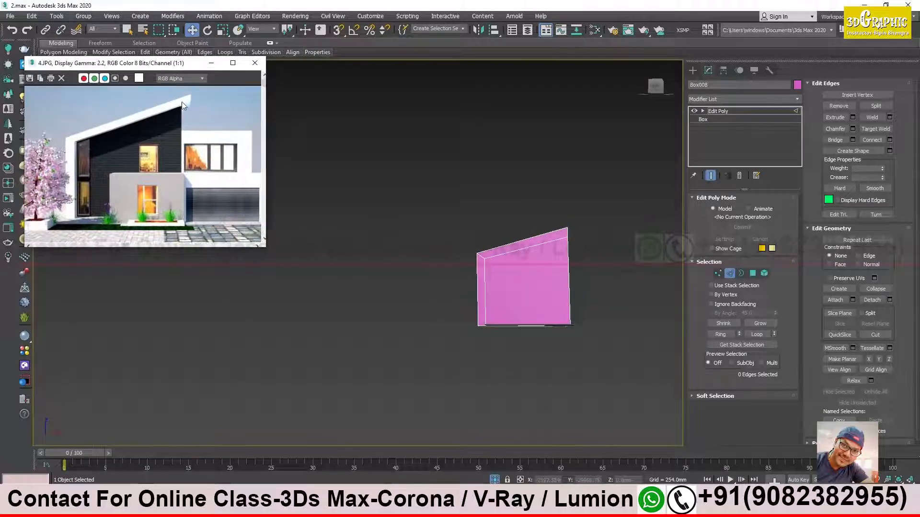
{"action": "scroll", "coordinate": [582, 234], "scroll_direction": "up", "scroll_amount": 4}
{"action": "middle_click_drag", "start_coordinate": [582, 234], "coordinate": [506, 232], "text": "alt"}
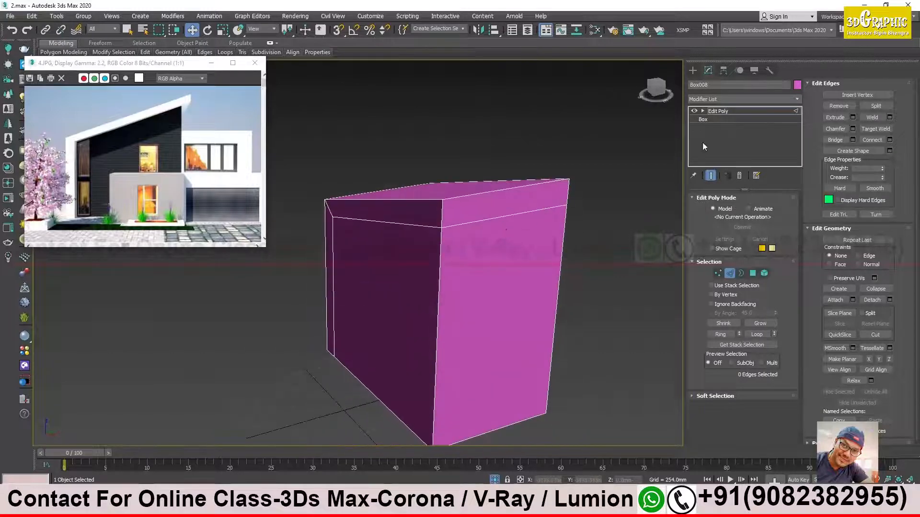
{"action": "left_click", "coordinate": [752, 273]}
{"action": "left_click", "coordinate": [474, 253]}
{"action": "middle_click_drag", "start_coordinate": [474, 253], "coordinate": [507, 200], "text": "alt"}
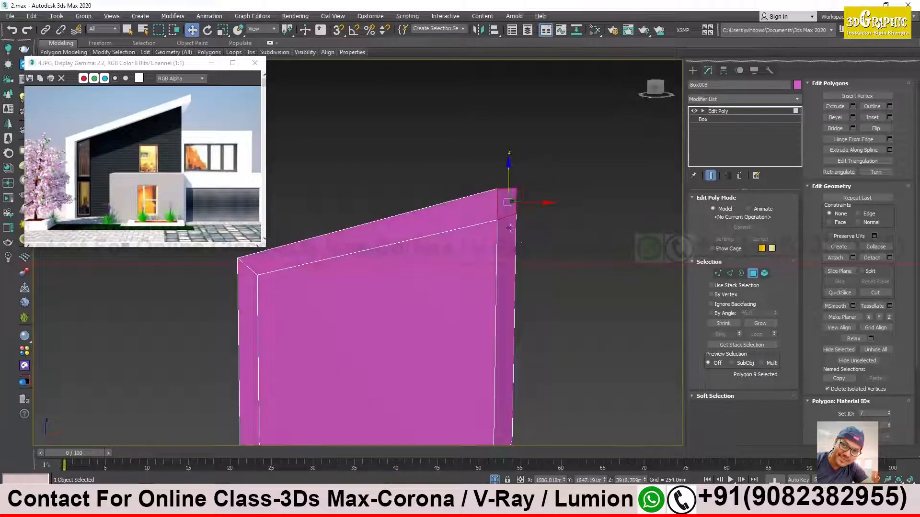
{"action": "right_click", "coordinate": [506, 205]}
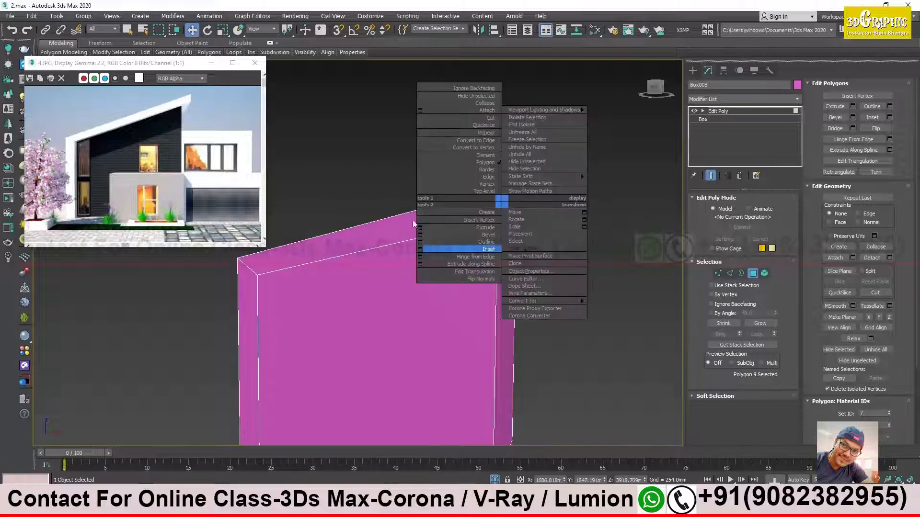
{"action": "left_click", "coordinate": [420, 227]}
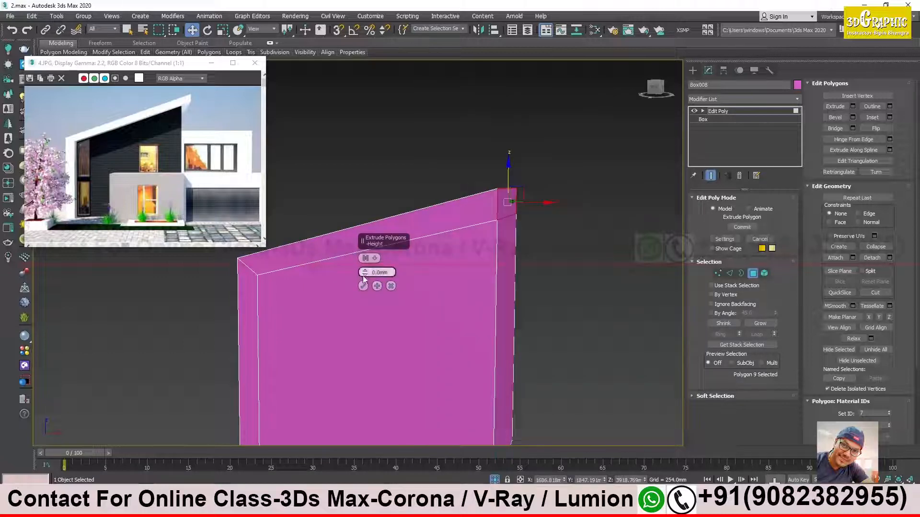
{"action": "left_click_drag", "start_coordinate": [364, 274], "coordinate": [381, 163]}
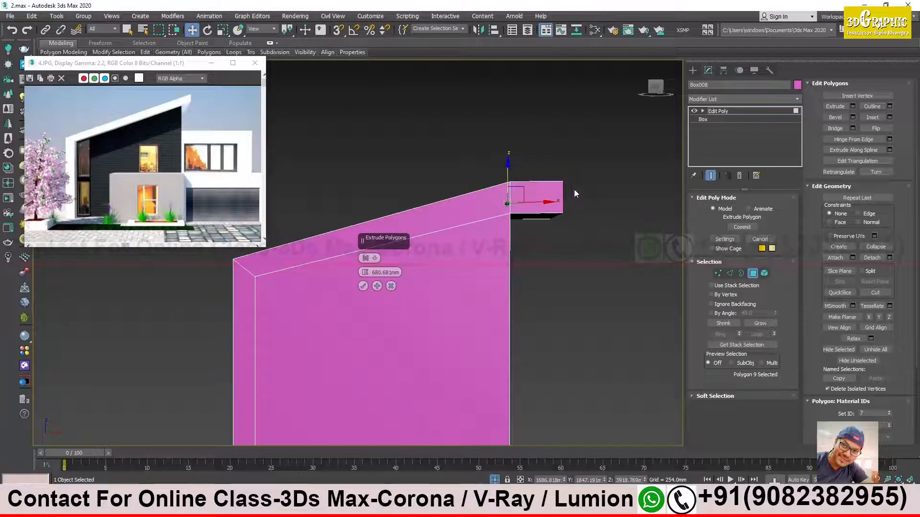
{"action": "left_click", "coordinate": [391, 287]}
Leave polygon editing and return to the whole pink block.
{"action": "middle_click_drag", "start_coordinate": [587, 290], "coordinate": [530, 329], "text": "alt"}
{"action": "middle_click_drag", "start_coordinate": [451, 282], "coordinate": [495, 288], "text": "alt"}
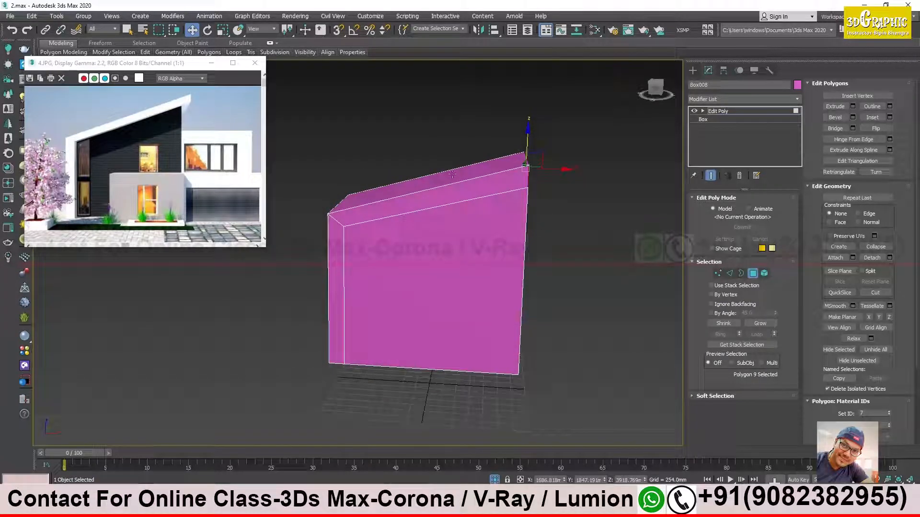
{"action": "middle_click_drag", "start_coordinate": [474, 174], "coordinate": [538, 164], "text": "alt"}
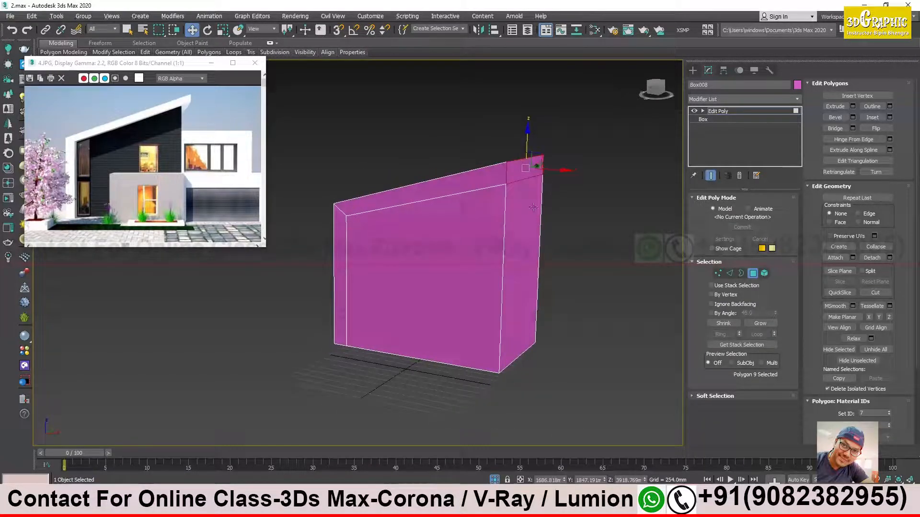
{"action": "left_click", "coordinate": [747, 111]}
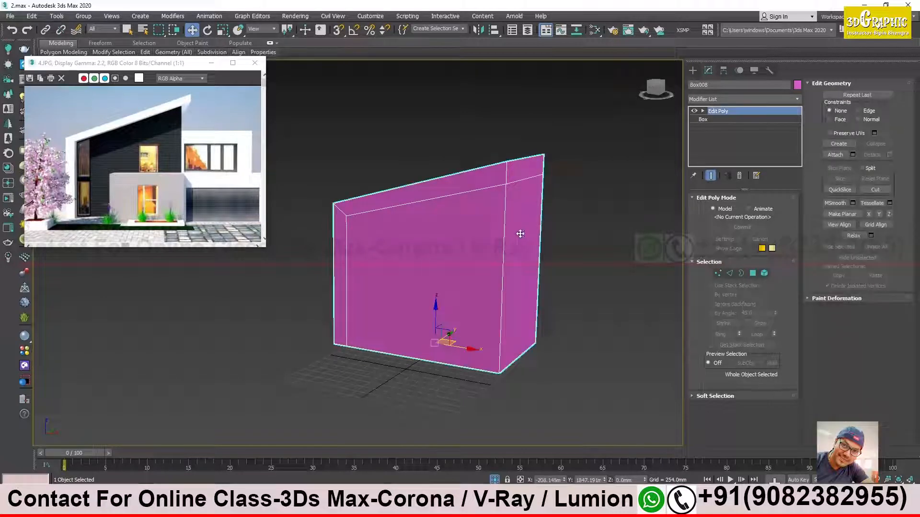
Set the reference coordinate system to World.
{"action": "middle_click_drag", "start_coordinate": [59, 431], "coordinate": [57, 444], "text": "alt"}
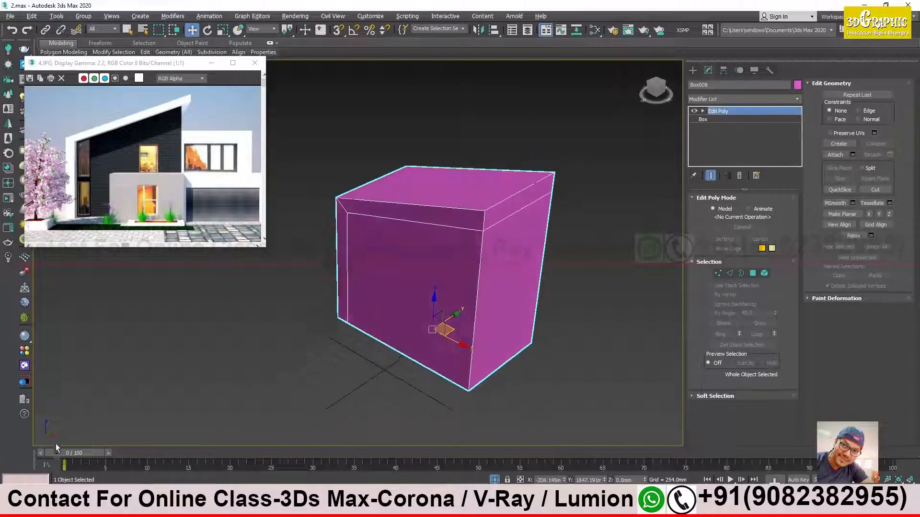
{"action": "middle_click_drag", "start_coordinate": [196, 413], "coordinate": [215, 406], "text": "alt"}
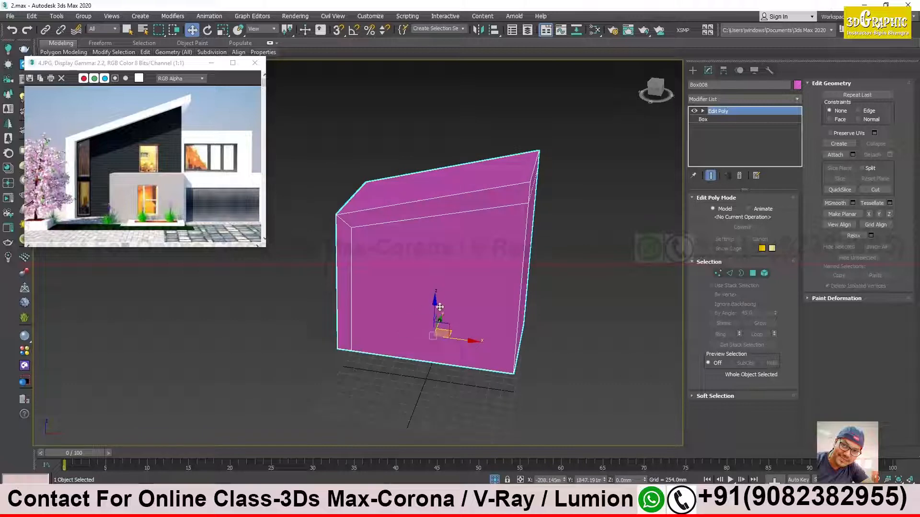
{"action": "middle_click_drag", "start_coordinate": [437, 307], "coordinate": [468, 312], "text": "alt"}
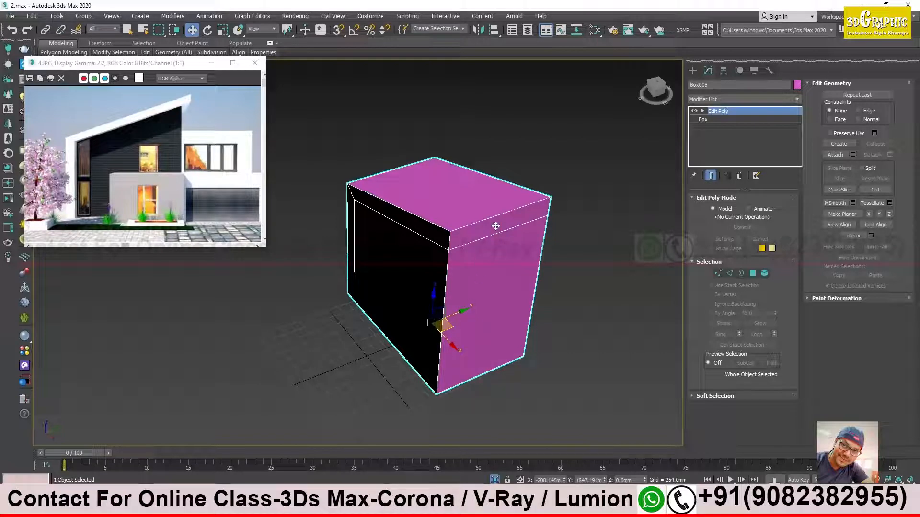
{"action": "middle_click_drag", "start_coordinate": [438, 318], "coordinate": [372, 261], "text": "alt"}
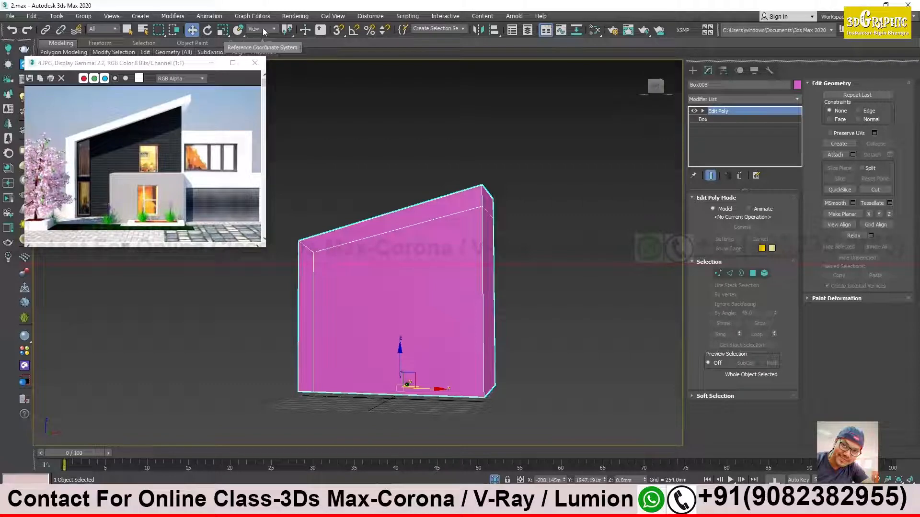
{"action": "left_click", "coordinate": [263, 30]}
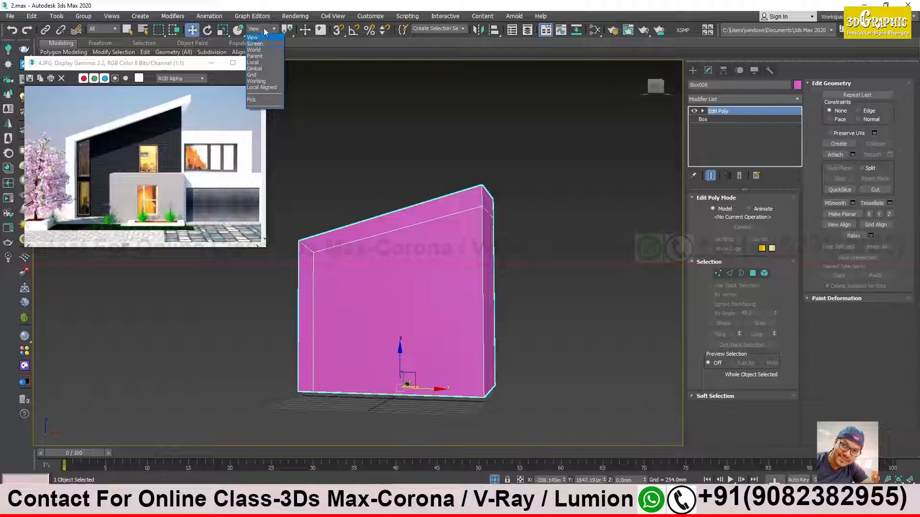
{"action": "left_click", "coordinate": [259, 50]}
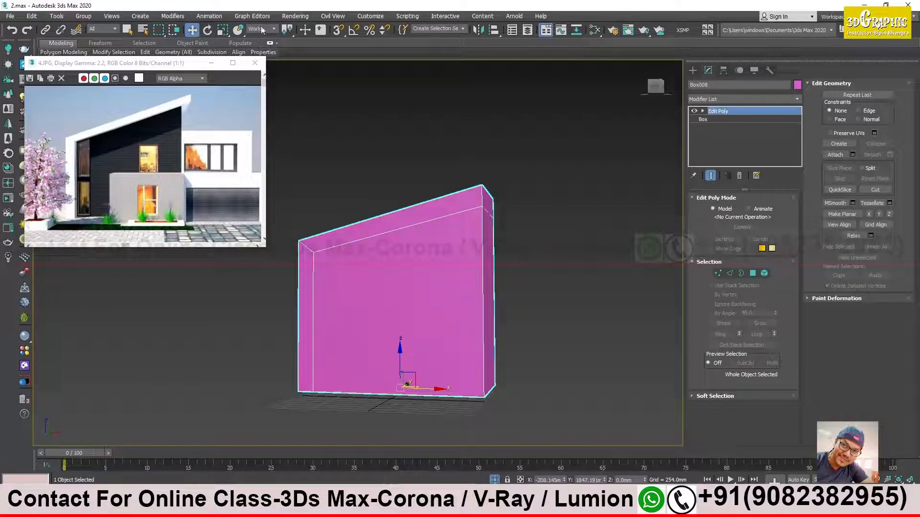
Create a low rectangular box on the ground in front of the pink block.
{"action": "middle_click_drag", "start_coordinate": [443, 213], "coordinate": [418, 311], "text": "alt"}
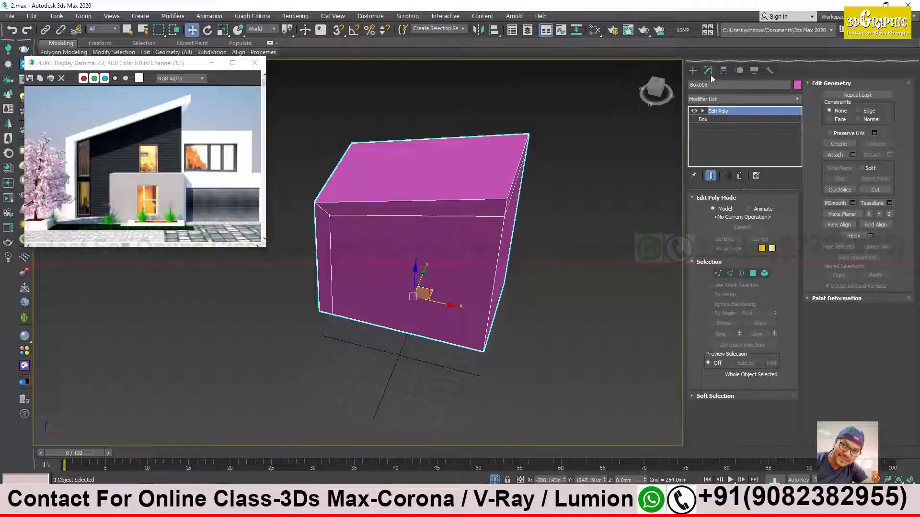
{"action": "left_click", "coordinate": [692, 71]}
{"action": "left_click", "coordinate": [729, 128]}
{"action": "middle_click_drag", "start_coordinate": [494, 304], "coordinate": [546, 214]}
{"action": "left_click_drag", "start_coordinate": [302, 294], "coordinate": [388, 373]}
{"action": "left_click", "coordinate": [452, 378]}
{"action": "right_click", "coordinate": [450, 367]}
{"action": "middle_click_drag", "start_coordinate": [449, 366], "coordinate": [420, 318], "text": "alt"}
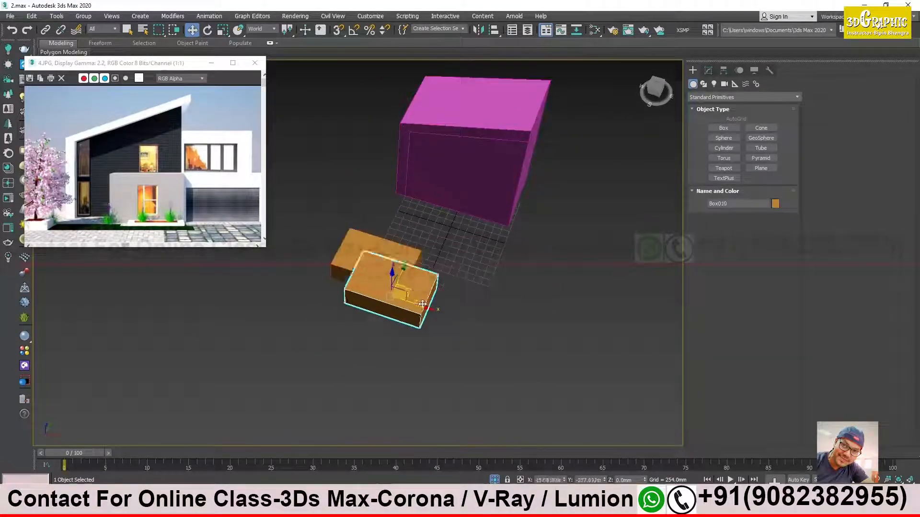
Clone the new box to its right and rotate the copy so its right end tilts upward.
{"action": "left_click_drag", "start_coordinate": [403, 268], "coordinate": [543, 316], "text": "shift"}
{"action": "left_click", "coordinate": [467, 298]}
{"action": "middle_click_drag", "start_coordinate": [503, 349], "coordinate": [551, 331], "text": "alt"}
{"action": "key", "text": "e"}
{"action": "left_click_drag", "start_coordinate": [554, 332], "coordinate": [531, 280]}
{"action": "key", "text": "w"}
{"action": "left_click", "coordinate": [592, 328]}
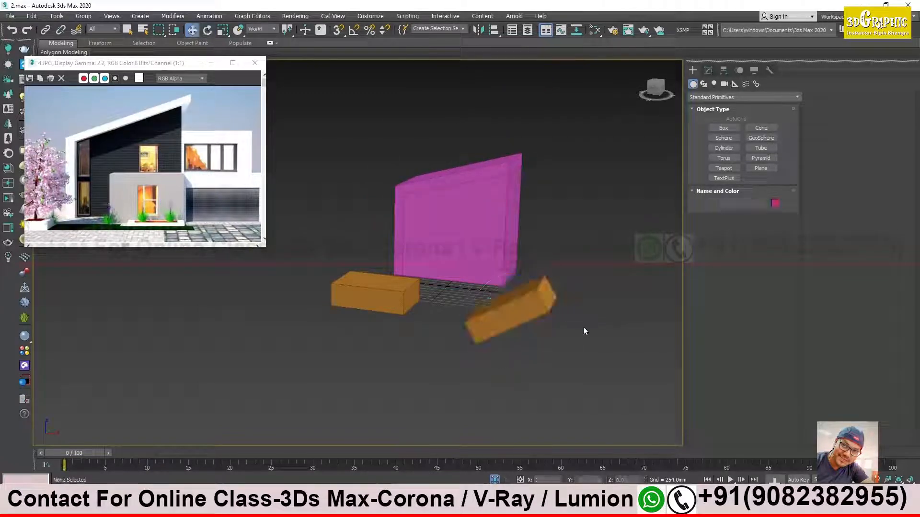
Examine the move axes of the tilted box and the level box under the World coordinate system.
{"action": "left_click", "coordinate": [524, 318]}
{"action": "middle_click_drag", "start_coordinate": [489, 340], "coordinate": [503, 328], "text": "alt"}
{"action": "scroll", "coordinate": [503, 328], "scroll_direction": "up", "scroll_amount": 2}
{"action": "scroll", "coordinate": [513, 328], "scroll_direction": "up", "scroll_amount": 1}
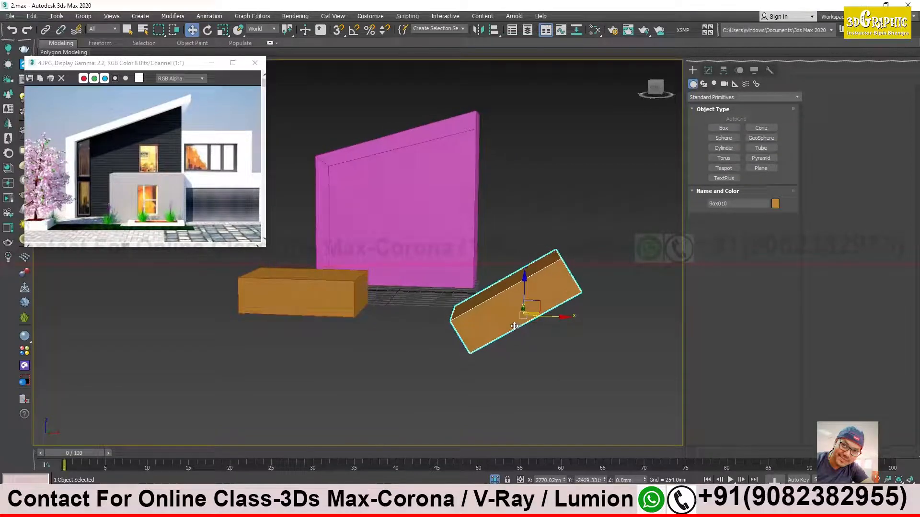
{"action": "left_click", "coordinate": [343, 302]}
{"action": "mouse_move", "coordinate": [343, 311]}
{"action": "middle_mouse_down", "text": "alt"}
{"action": "mouse_move", "coordinate": [352, 322]}
{"action": "mouse_move", "coordinate": [342, 328]}
{"action": "middle_mouse_up", "text": "alt"}
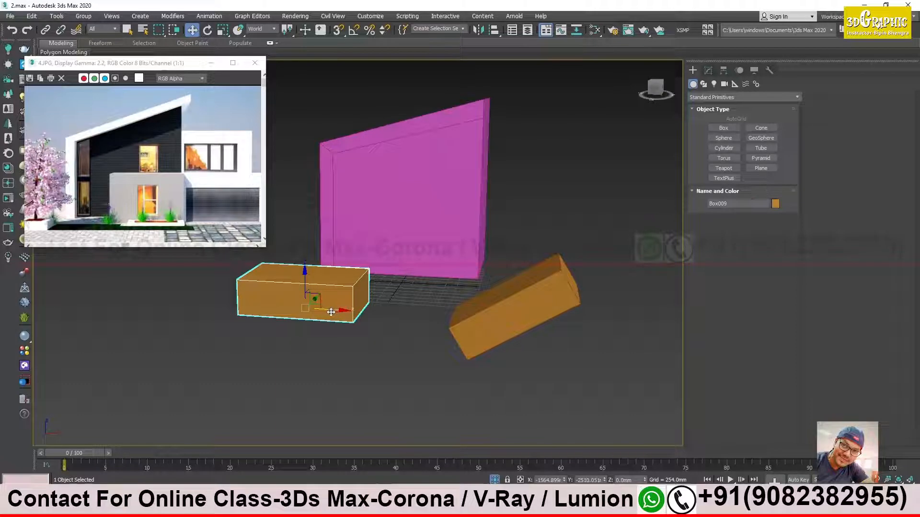
{"action": "middle_click_drag", "start_coordinate": [338, 312], "coordinate": [317, 302], "text": "alt"}
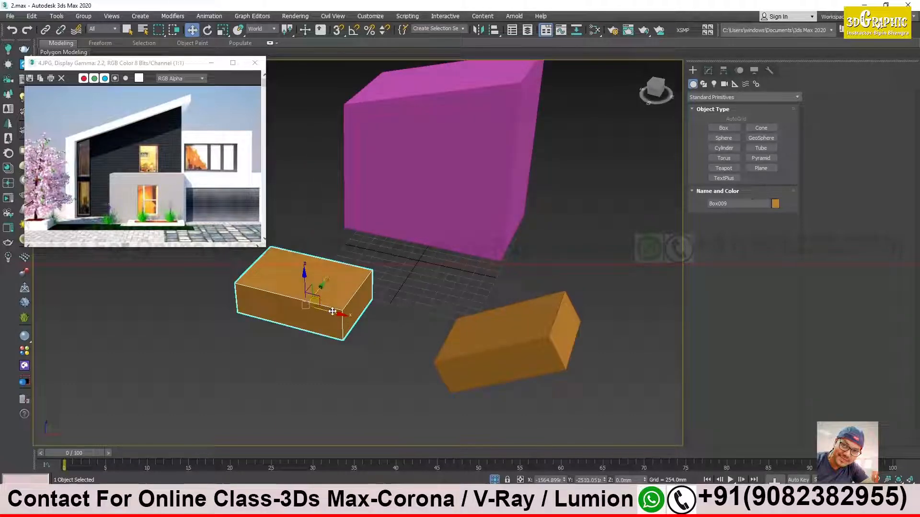
Select the tilted box and set the reference coordinate system to Local.
{"action": "left_click", "coordinate": [493, 335]}
{"action": "middle_click_drag", "start_coordinate": [493, 335], "coordinate": [521, 357], "text": "alt"}
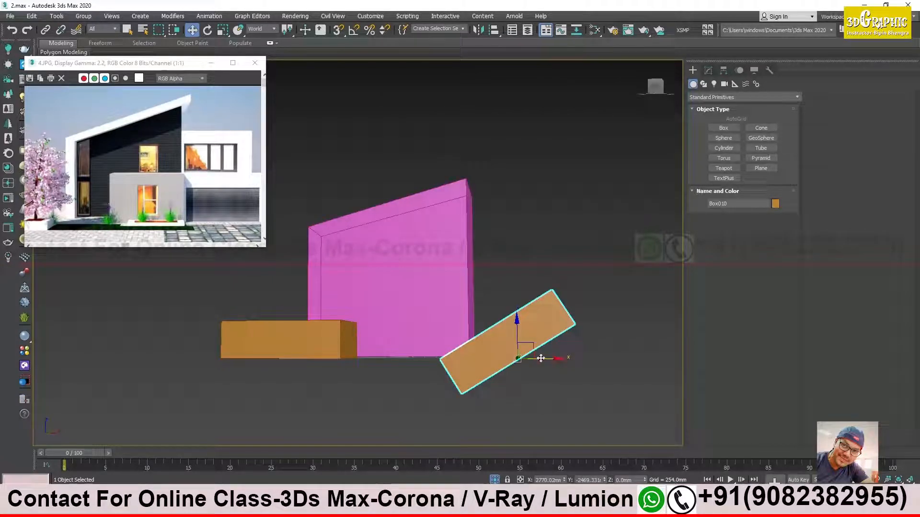
{"action": "middle_click_drag", "start_coordinate": [547, 359], "coordinate": [542, 362], "text": "alt"}
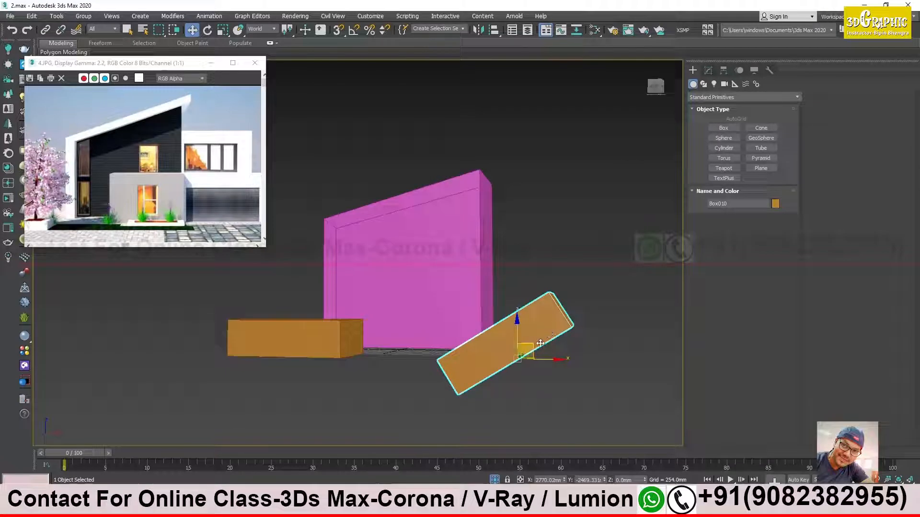
{"action": "left_click", "coordinate": [267, 29]}
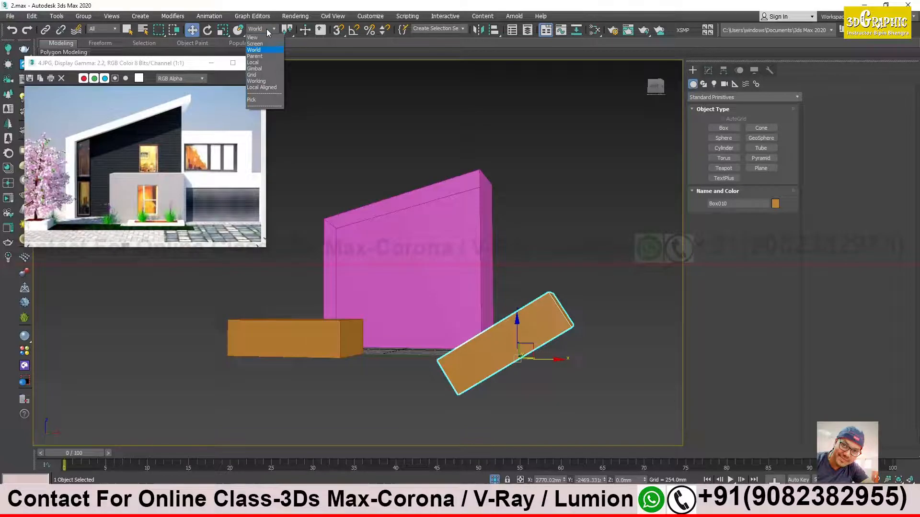
{"action": "left_click", "coordinate": [253, 62]}
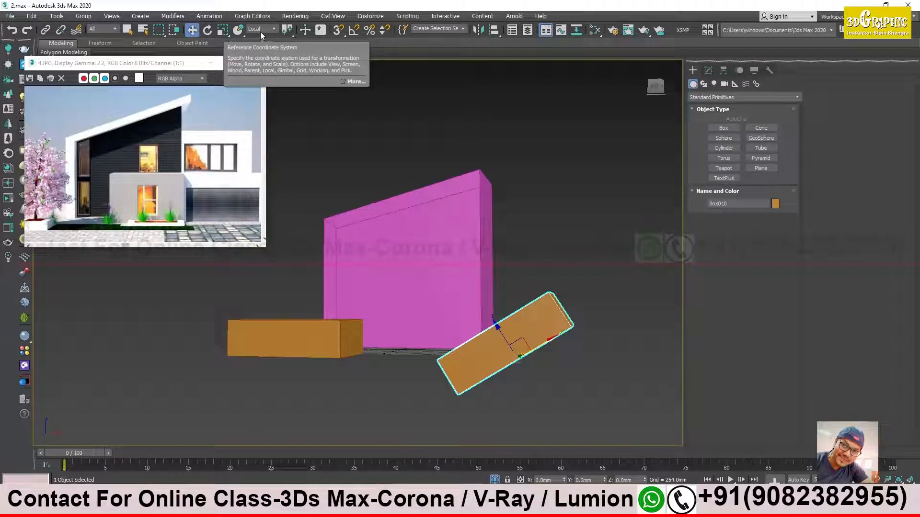
Compare the move axes of the tilted box and the level box under the Local coordinate system.
{"action": "middle_click_drag", "start_coordinate": [482, 253], "coordinate": [481, 275], "text": "alt"}
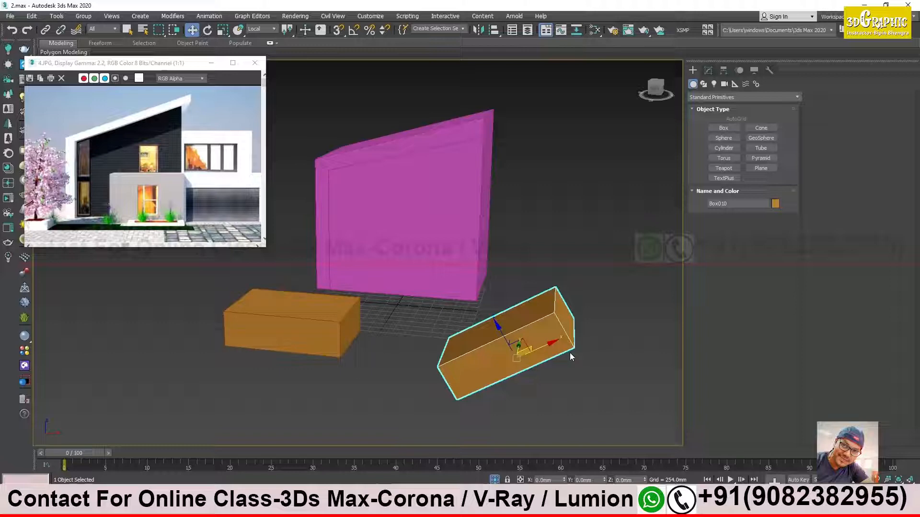
{"action": "left_click", "coordinate": [298, 336]}
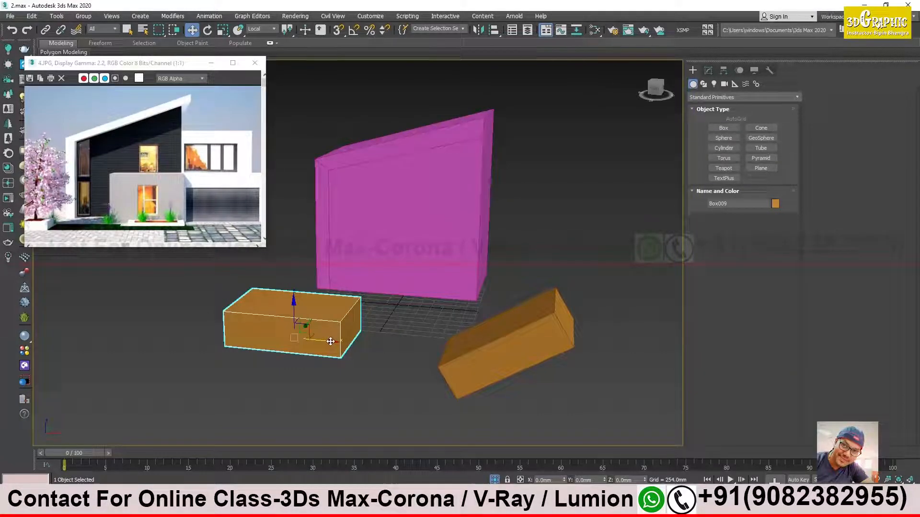
{"action": "left_click", "coordinate": [464, 349]}
{"action": "mouse_move", "coordinate": [570, 363]}
{"action": "middle_mouse_down", "text": "alt"}
{"action": "mouse_move", "coordinate": [507, 363]}
{"action": "mouse_move", "coordinate": [514, 370]}
{"action": "mouse_move", "coordinate": [558, 353]}
{"action": "middle_mouse_up", "text": "alt"}
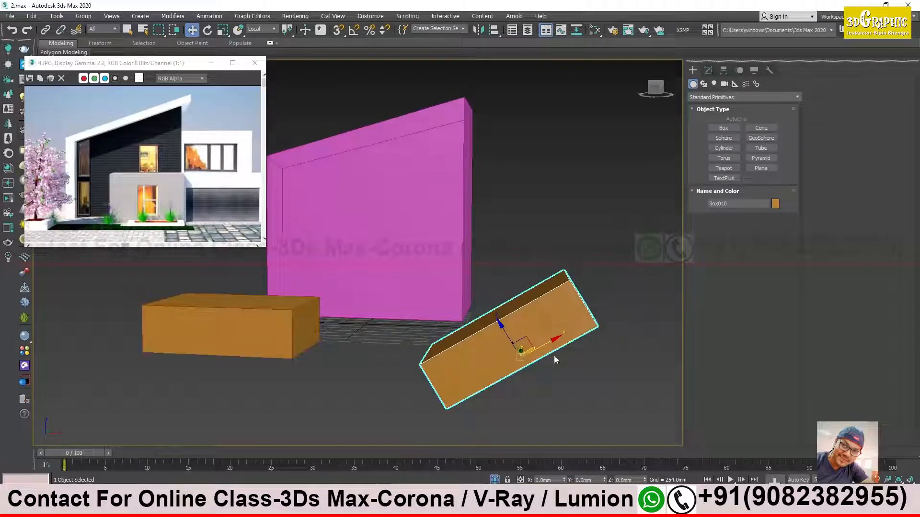
{"action": "middle_click_drag", "start_coordinate": [555, 359], "coordinate": [488, 329], "text": "alt"}
{"action": "left_click", "coordinate": [311, 294]}
{"action": "middle_click_drag", "start_coordinate": [311, 294], "coordinate": [362, 272], "text": "alt"}
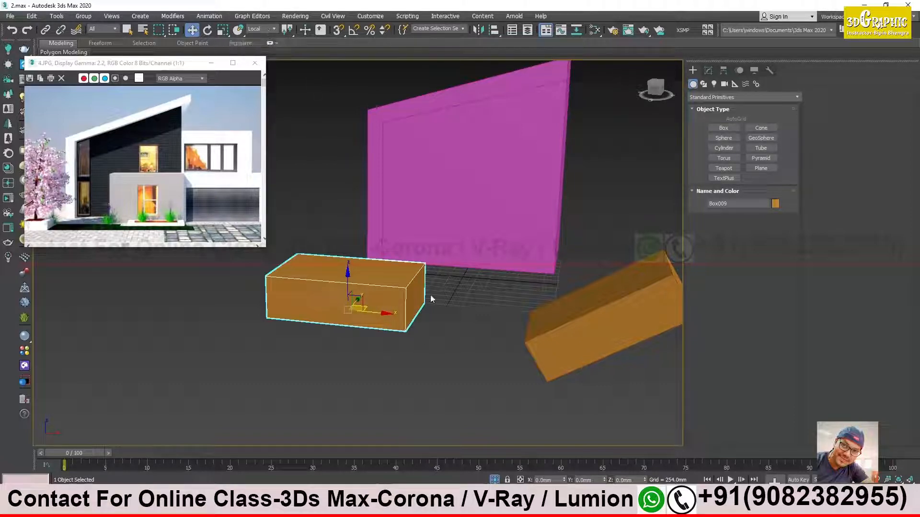
{"action": "left_click", "coordinate": [262, 30]}
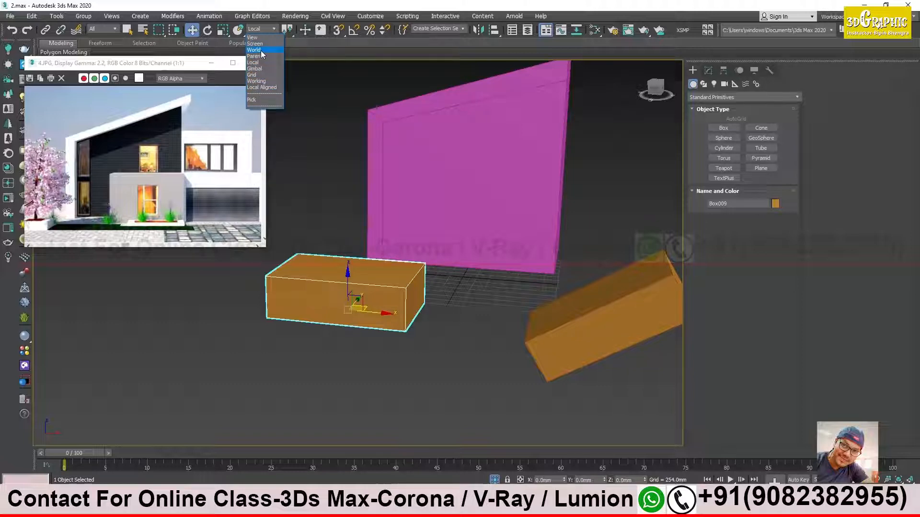
{"action": "left_click", "coordinate": [572, 302]}
{"action": "middle_click_drag", "start_coordinate": [660, 312], "coordinate": [493, 278]}
{"action": "scroll", "coordinate": [433, 331], "scroll_direction": "up", "scroll_amount": 2}
{"action": "left_click", "coordinate": [434, 331]}
{"action": "middle_click_drag", "start_coordinate": [493, 278], "coordinate": [440, 123], "text": "alt"}
{"action": "middle_click_drag", "start_coordinate": [529, 355], "coordinate": [497, 292], "text": "alt"}
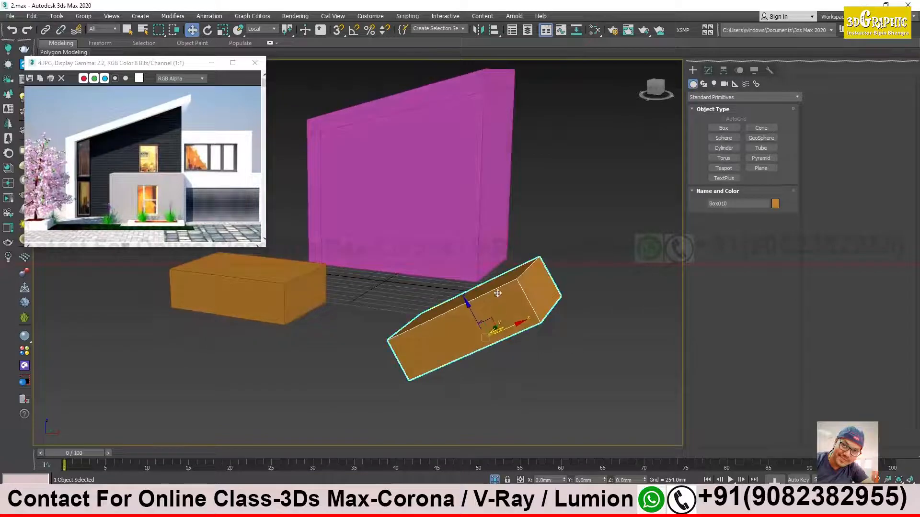
Add an Edit Poly modifier to the tilted box.
{"action": "right_click", "coordinate": [497, 290]}
{"action": "left_click", "coordinate": [436, 320]}
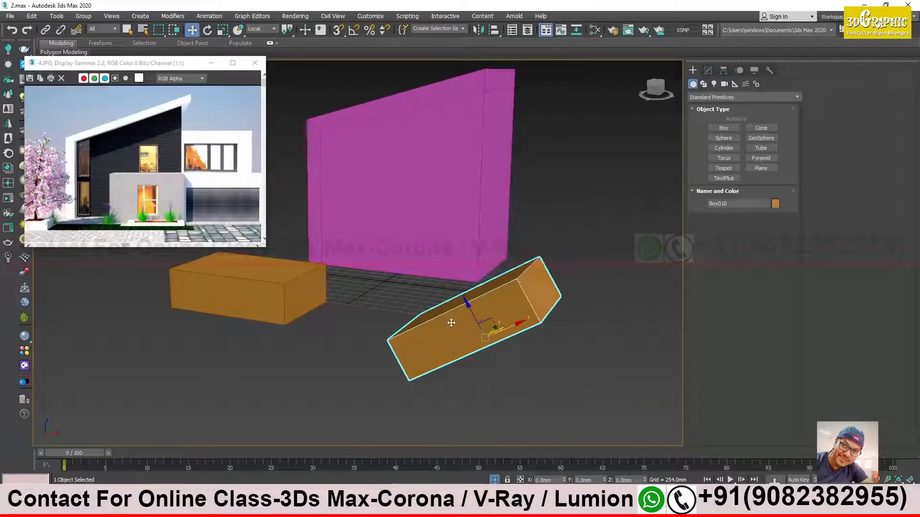
{"action": "left_click", "coordinate": [708, 71]}
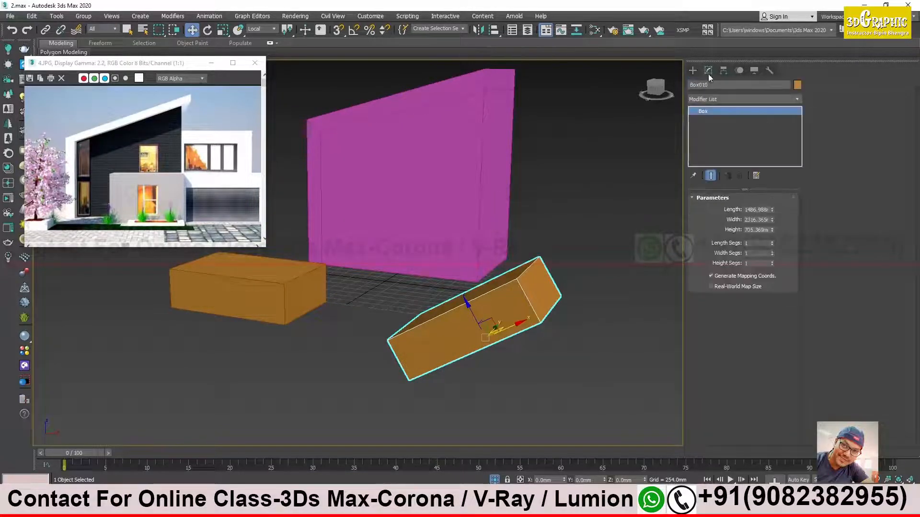
{"action": "left_click", "coordinate": [754, 99]}
{"action": "key", "text": "e"}
{"action": "key", "text": "e"}
{"action": "key", "text": "e"}
{"action": "key", "text": "e"}
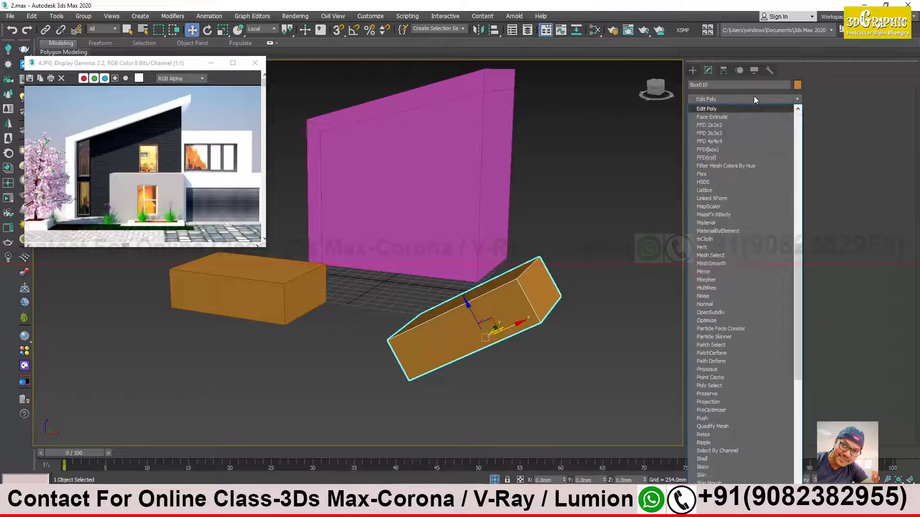
{"action": "key", "text": "Return"}
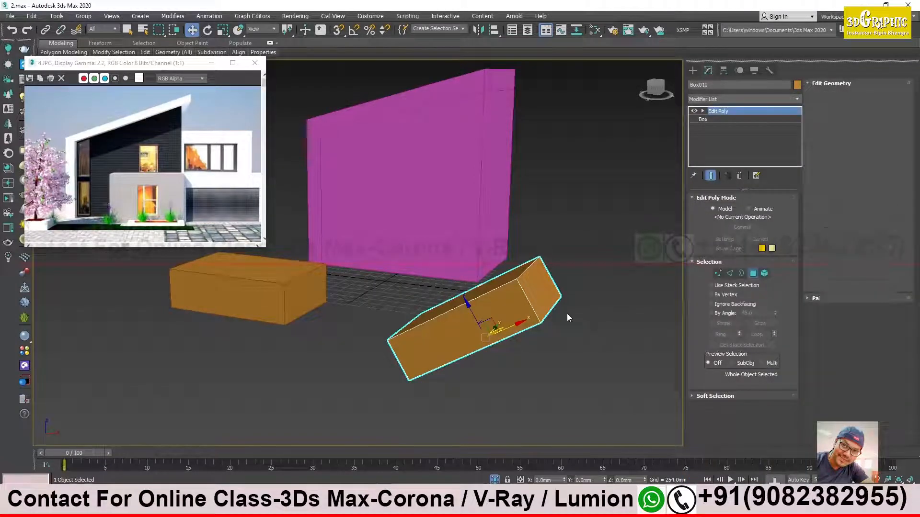
Select the polygon at the tilted box's raised end and set its reference coordinate system to Local.
{"action": "key", "text": "4"}
{"action": "left_click", "coordinate": [545, 299]}
{"action": "middle_click_drag", "start_coordinate": [550, 299], "coordinate": [545, 303], "text": "alt"}
{"action": "left_click", "coordinate": [262, 29]}
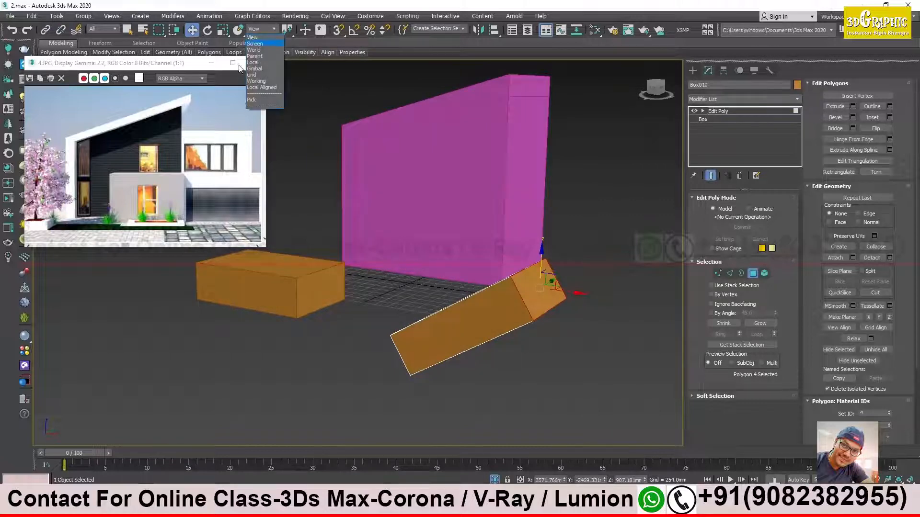
{"action": "left_click", "coordinate": [253, 62]}
{"action": "middle_click_drag", "start_coordinate": [524, 267], "coordinate": [532, 272], "text": "alt"}
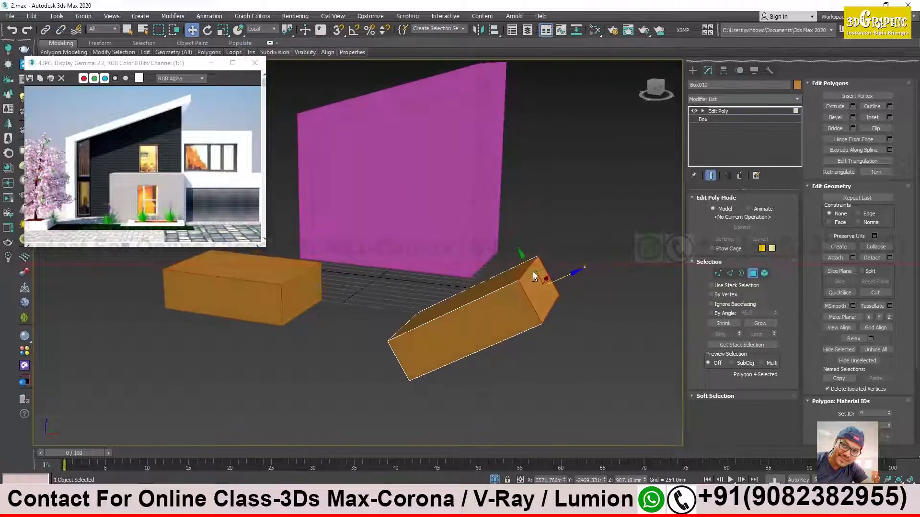
Try extruding the tilted box's raised end polygon by about 939 mm under Local, then cancel it.
{"action": "right_click", "coordinate": [531, 278]}
{"action": "left_click", "coordinate": [479, 304]}
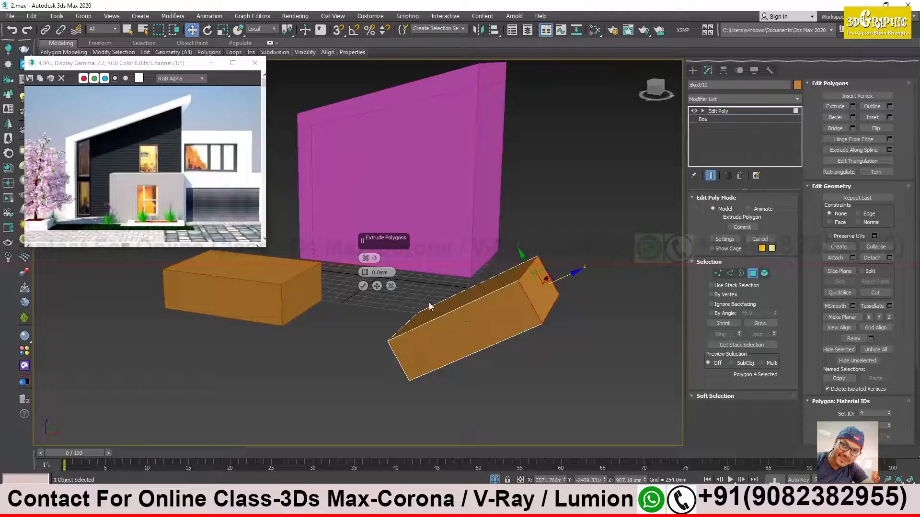
{"action": "left_click_drag", "start_coordinate": [366, 273], "coordinate": [388, 119]}
{"action": "mouse_move", "coordinate": [534, 288]}
{"action": "middle_mouse_down", "text": "alt"}
{"action": "mouse_move", "coordinate": [547, 276]}
{"action": "mouse_move", "coordinate": [540, 272]}
{"action": "middle_mouse_up", "text": "alt"}
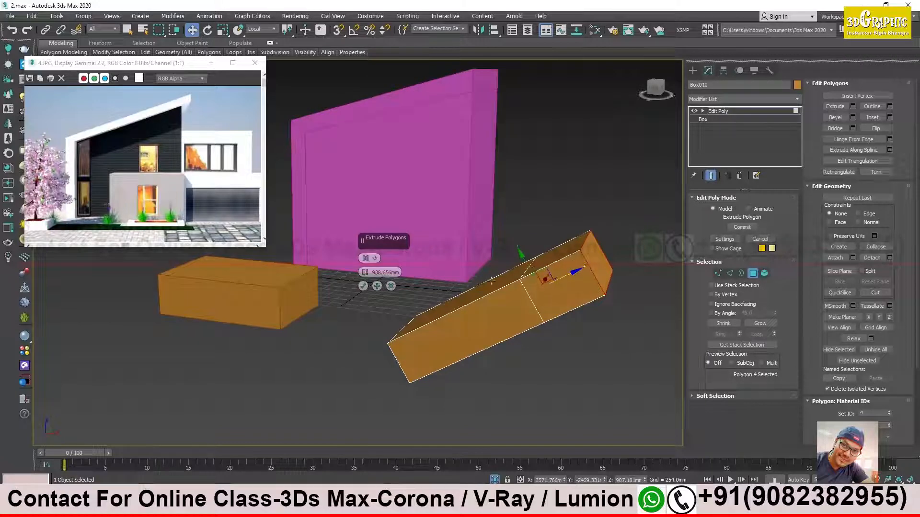
{"action": "left_click", "coordinate": [391, 286]}
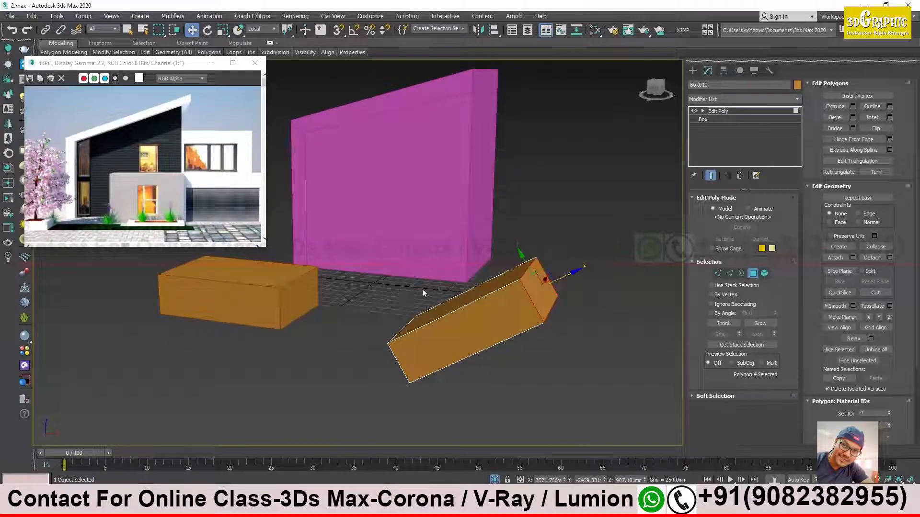
Try extruding the raised end polygon by about 516 mm under World, then cancel and leave the coordinate system on View.
{"action": "left_click", "coordinate": [268, 29]}
{"action": "left_click", "coordinate": [254, 49]}
{"action": "right_click", "coordinate": [545, 291]}
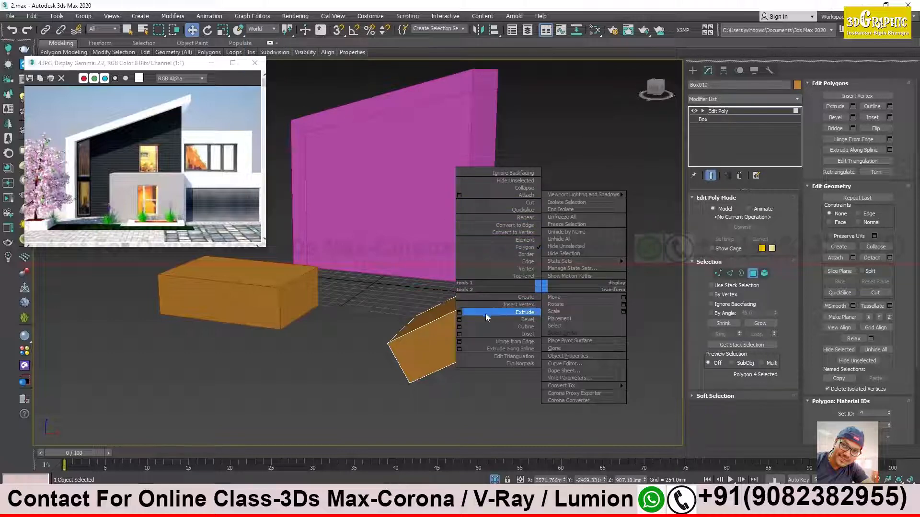
{"action": "left_click", "coordinate": [459, 312]}
{"action": "left_click_drag", "start_coordinate": [365, 273], "coordinate": [371, 334]}
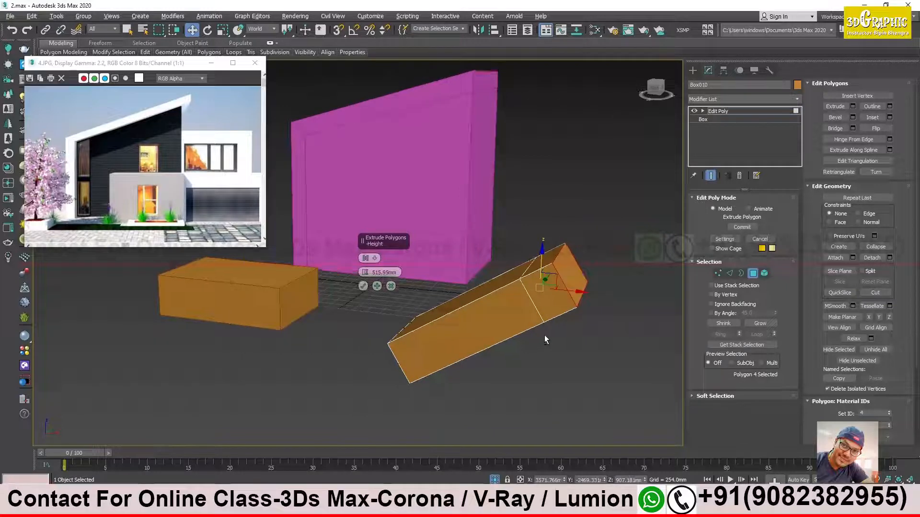
{"action": "middle_click_drag", "start_coordinate": [545, 339], "coordinate": [547, 321], "text": "alt"}
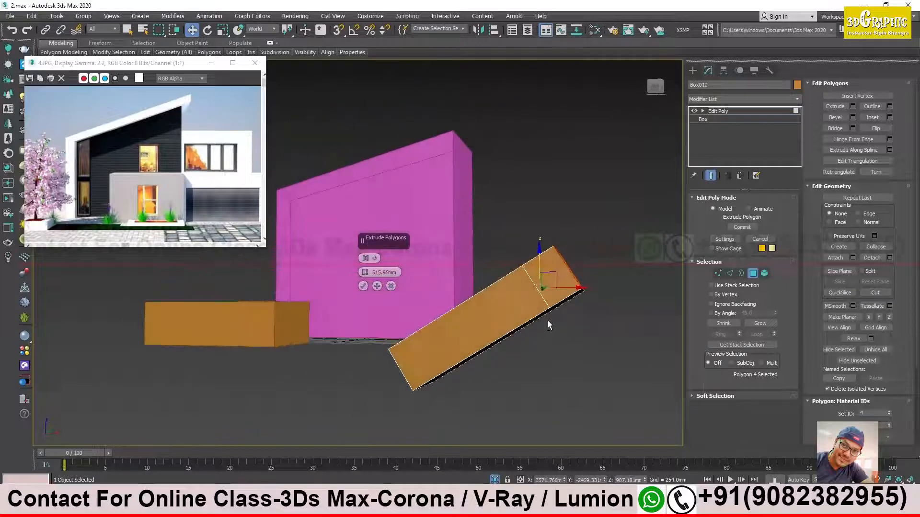
{"action": "left_click", "coordinate": [271, 31]}
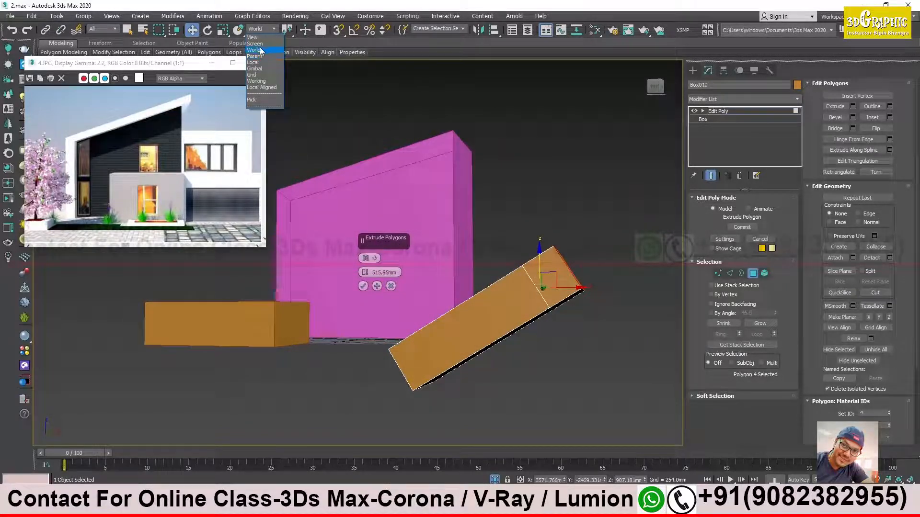
{"action": "left_click", "coordinate": [261, 37]}
{"action": "left_click", "coordinate": [391, 287]}
Leave the tilted box and select the small end polygon at the high end of the pink block's roof band.
{"action": "middle_click_drag", "start_coordinate": [588, 307], "coordinate": [507, 192], "text": "alt"}
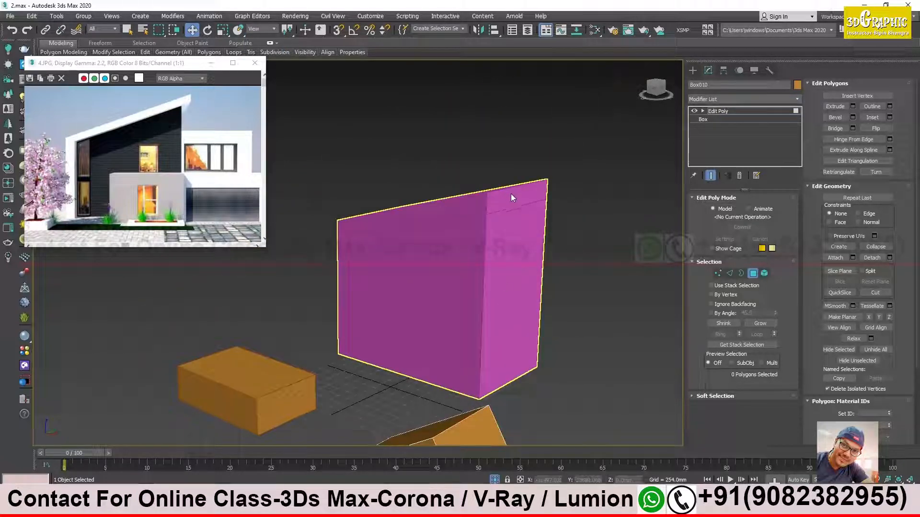
{"action": "left_click", "coordinate": [743, 111]}
{"action": "left_click", "coordinate": [520, 206]}
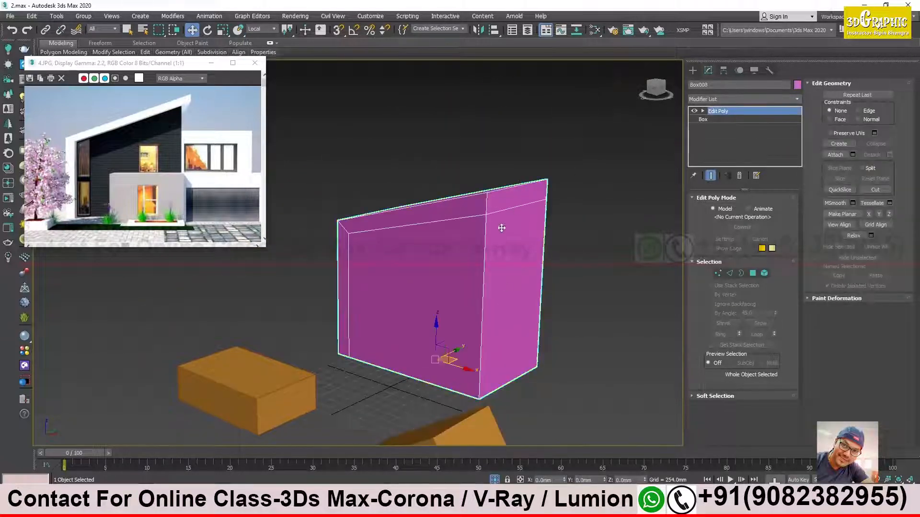
{"action": "middle_click_drag", "start_coordinate": [517, 207], "coordinate": [522, 230], "text": "alt"}
{"action": "scroll", "coordinate": [533, 198], "scroll_direction": "up", "scroll_amount": 5}
{"action": "middle_click_drag", "start_coordinate": [553, 190], "coordinate": [523, 198], "text": "alt"}
{"action": "left_click", "coordinate": [754, 273]}
{"action": "left_click", "coordinate": [415, 151]}
{"action": "middle_click_drag", "start_coordinate": [486, 188], "coordinate": [505, 189], "text": "alt"}
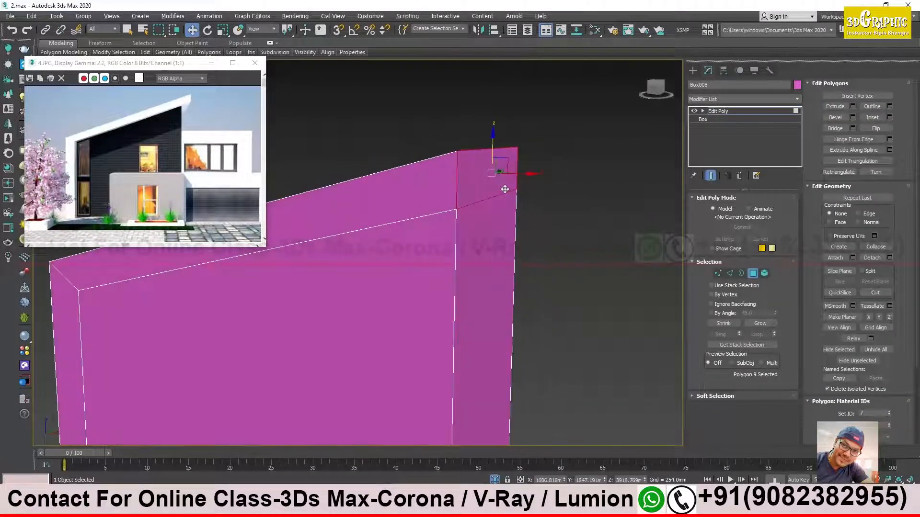
Set the reference coordinate system to Local for the pink block's roof-end polygon.
{"action": "left_click", "coordinate": [263, 29]}
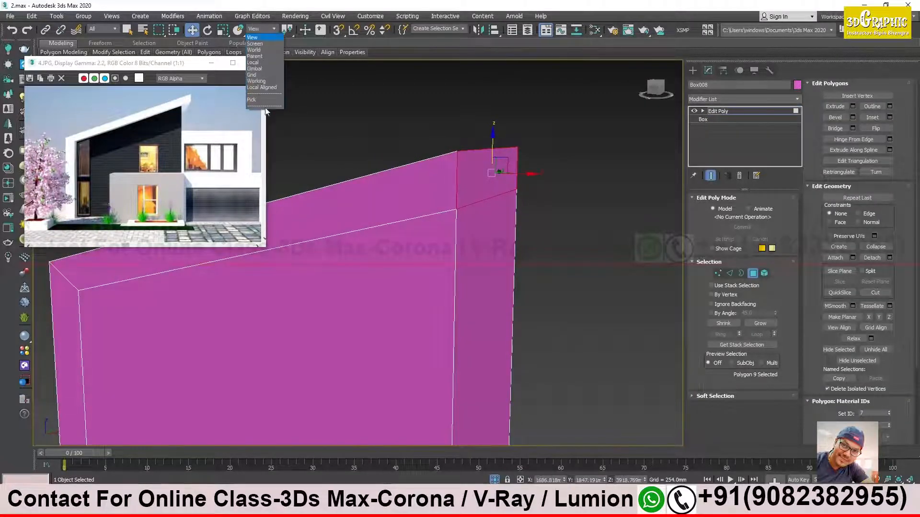
{"action": "left_click", "coordinate": [264, 66]}
{"action": "middle_click_drag", "start_coordinate": [456, 180], "coordinate": [478, 175], "text": "alt"}
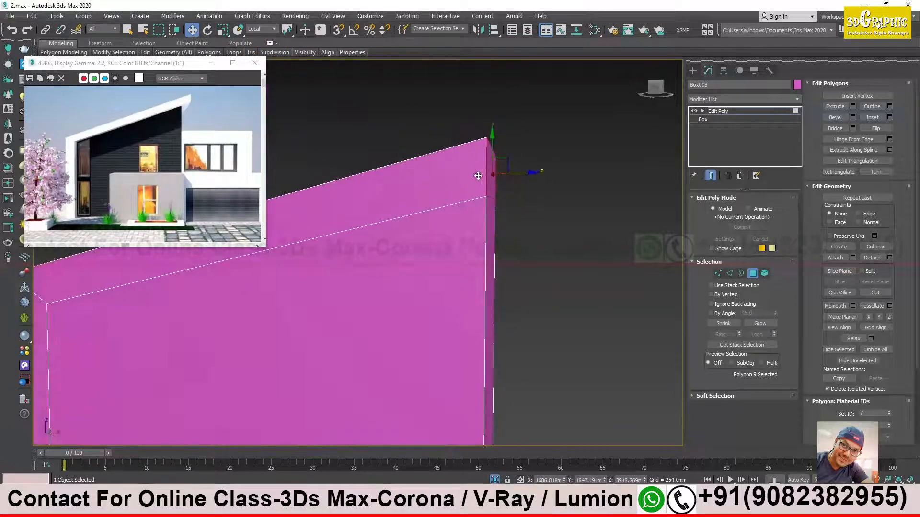
{"action": "scroll", "coordinate": [490, 172], "scroll_direction": "down", "scroll_amount": 4}
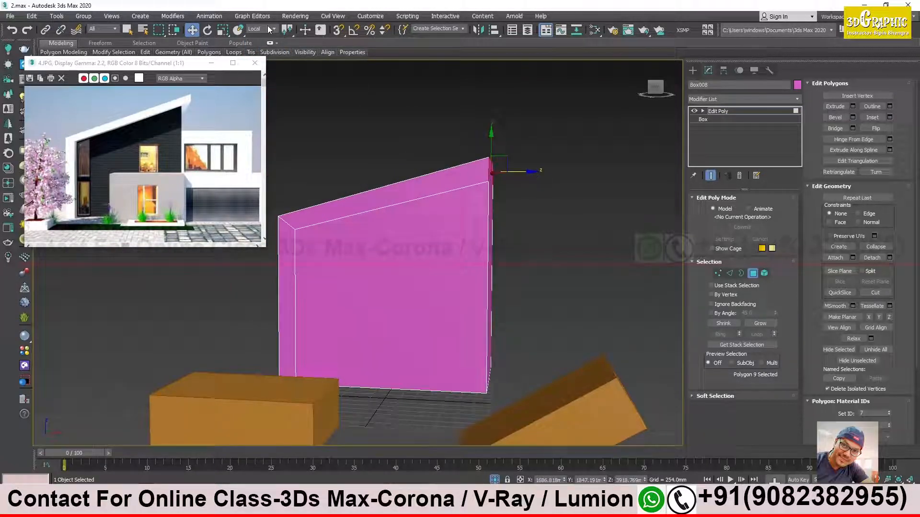
{"action": "left_click", "coordinate": [269, 30]}
{"action": "left_click", "coordinate": [264, 66]}
Try extruding the pink block's roof-end polygon outward by about 413 mm, then cancel the extrusion.
{"action": "right_click", "coordinate": [489, 169]}
{"action": "left_click", "coordinate": [407, 196]}
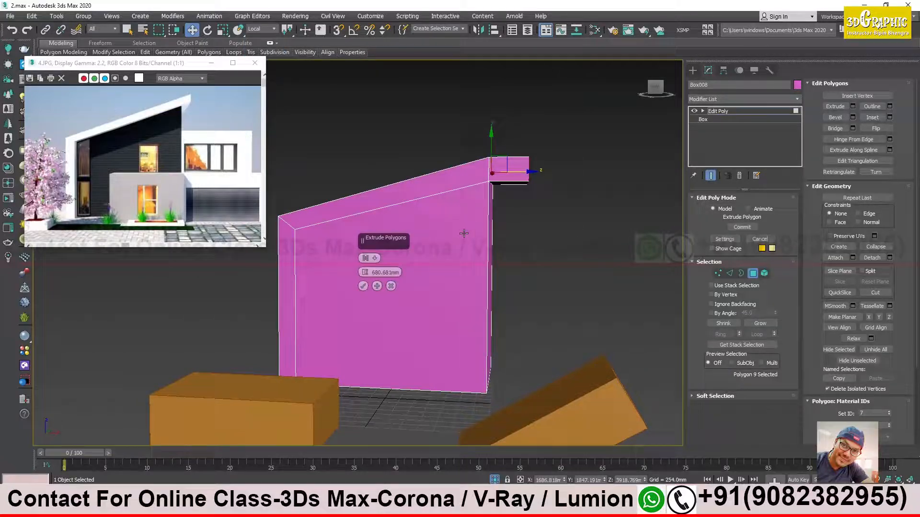
{"action": "mouse_move", "coordinate": [498, 239]}
{"action": "middle_mouse_down", "text": "alt"}
{"action": "mouse_move", "coordinate": [508, 242]}
{"action": "mouse_move", "coordinate": [494, 227]}
{"action": "mouse_move", "coordinate": [485, 235]}
{"action": "middle_mouse_up", "text": "alt"}
{"action": "scroll", "coordinate": [484, 182], "scroll_direction": "up", "scroll_amount": 2}
{"action": "mouse_move", "coordinate": [484, 182]}
{"action": "middle_mouse_down", "text": "alt"}
{"action": "mouse_move", "coordinate": [436, 197]}
{"action": "mouse_move", "coordinate": [493, 191]}
{"action": "middle_mouse_up", "text": "alt"}
{"action": "left_click_drag", "start_coordinate": [368, 274], "coordinate": [376, 312]}
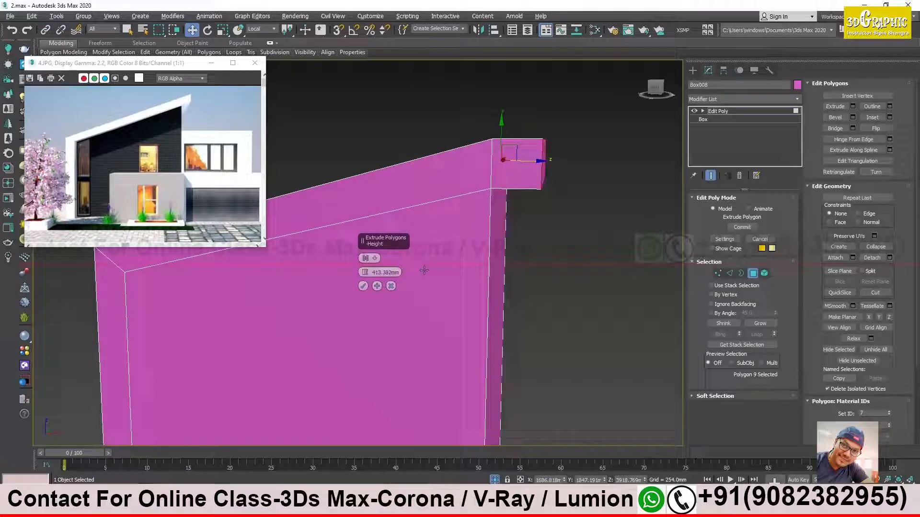
{"action": "left_click_drag", "start_coordinate": [424, 270], "coordinate": [431, 264], "text": "alt"}
{"action": "middle_click_drag", "start_coordinate": [431, 265], "coordinate": [427, 266], "text": "alt"}
{"action": "left_click", "coordinate": [390, 287]}
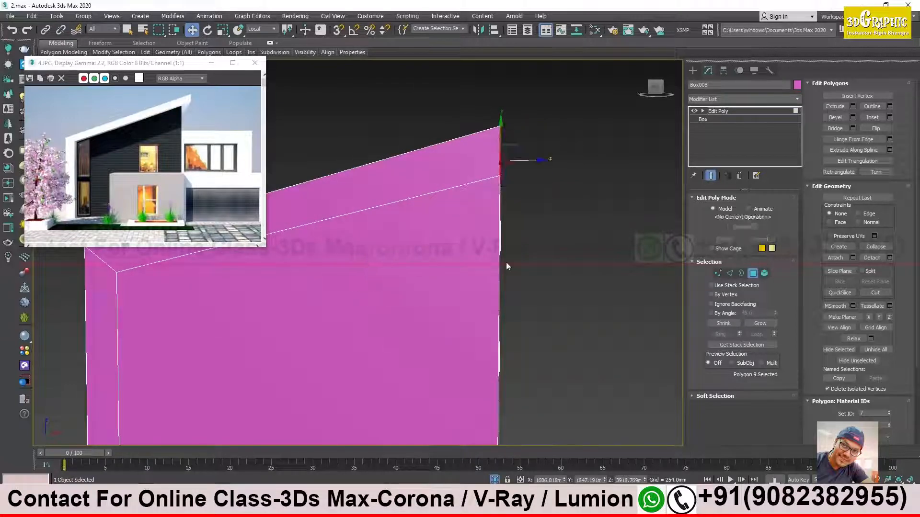
Set the reference coordinate system to World for the roof-end polygon and examine its move axes against the roof slope.
{"action": "scroll", "coordinate": [503, 258], "scroll_direction": "down", "scroll_amount": 6}
{"action": "scroll", "coordinate": [497, 251], "scroll_direction": "up", "scroll_amount": 2}
{"action": "middle_click_drag", "start_coordinate": [497, 251], "coordinate": [474, 260], "text": "alt"}
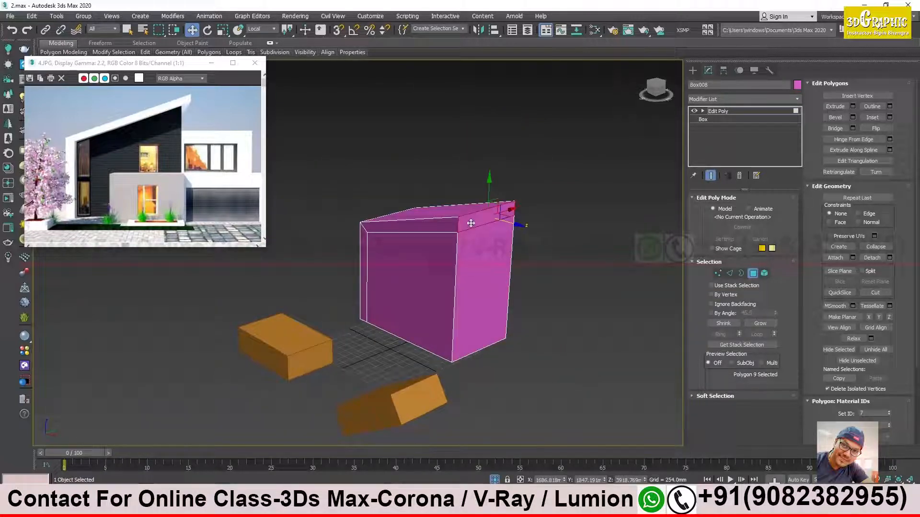
{"action": "scroll", "coordinate": [470, 223], "scroll_direction": "up", "scroll_amount": 2}
{"action": "middle_click_drag", "start_coordinate": [464, 204], "coordinate": [496, 186], "text": "alt"}
{"action": "left_click", "coordinate": [258, 29]}
{"action": "left_click", "coordinate": [256, 49]}
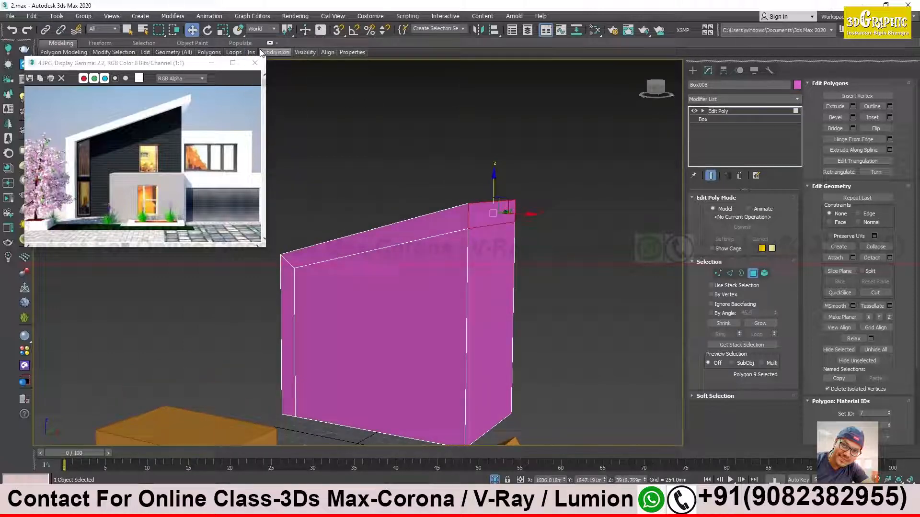
{"action": "scroll", "coordinate": [416, 206], "scroll_direction": "up", "scroll_amount": 3}
{"action": "middle_click_drag", "start_coordinate": [446, 211], "coordinate": [467, 213], "text": "alt"}
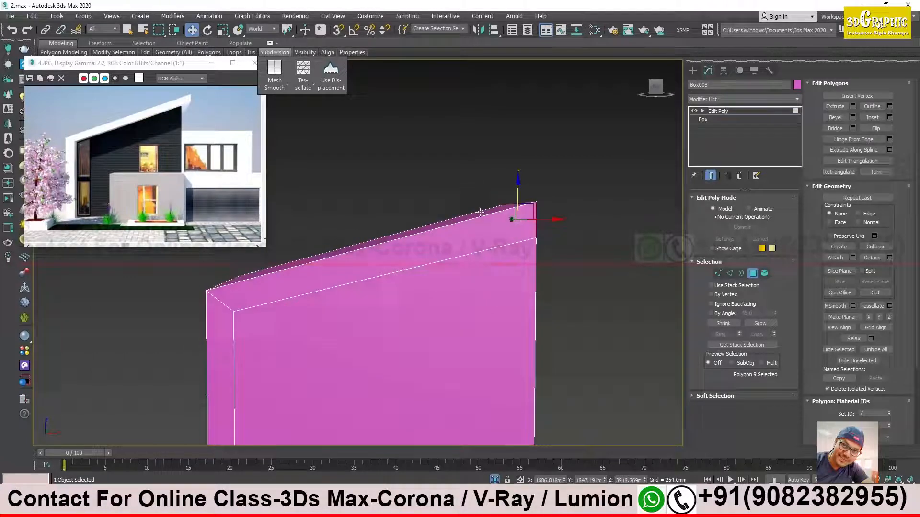
{"action": "scroll", "coordinate": [474, 212], "scroll_direction": "down", "scroll_amount": 5}
{"action": "scroll", "coordinate": [483, 226], "scroll_direction": "up", "scroll_amount": 4}
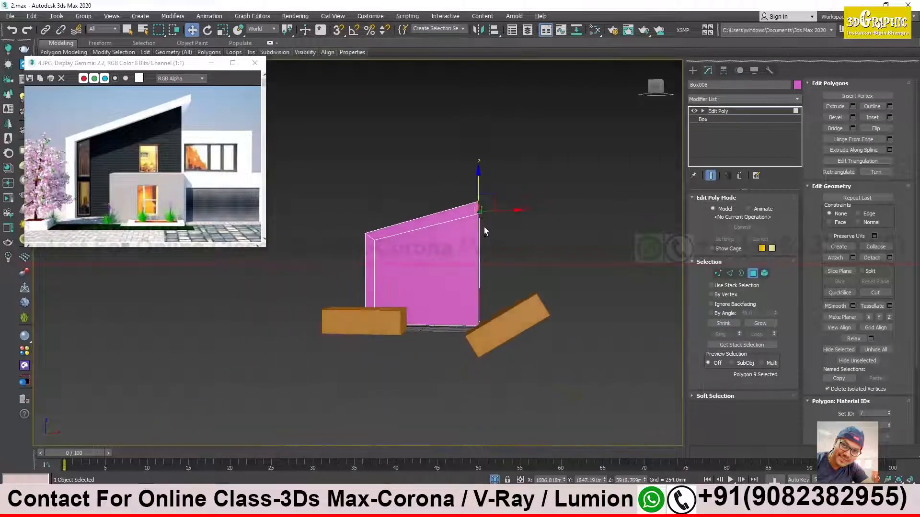
{"action": "middle_click_drag", "start_coordinate": [484, 226], "coordinate": [505, 250], "text": "alt"}
{"action": "middle_click_drag", "start_coordinate": [505, 250], "coordinate": [492, 219]}
{"action": "middle_click_drag", "start_coordinate": [492, 219], "coordinate": [479, 308], "text": "alt"}
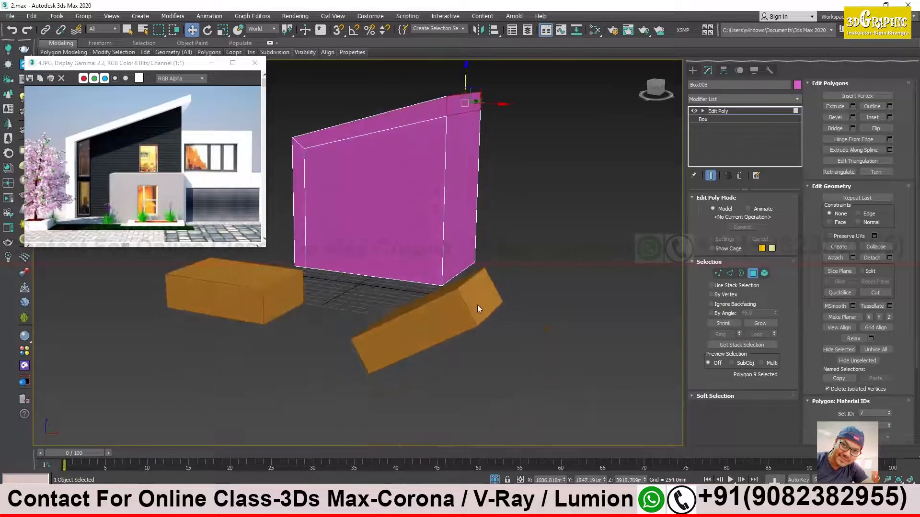
Leave the pink block's polygon editing and select the tilted box's raised end polygon.
{"action": "left_click", "coordinate": [726, 112]}
{"action": "mouse_move", "coordinate": [522, 225]}
{"action": "middle_mouse_down", "text": "alt"}
{"action": "mouse_move", "coordinate": [543, 237]}
{"action": "mouse_move", "coordinate": [523, 240]}
{"action": "middle_mouse_up", "text": "alt"}
{"action": "left_click", "coordinate": [543, 237]}
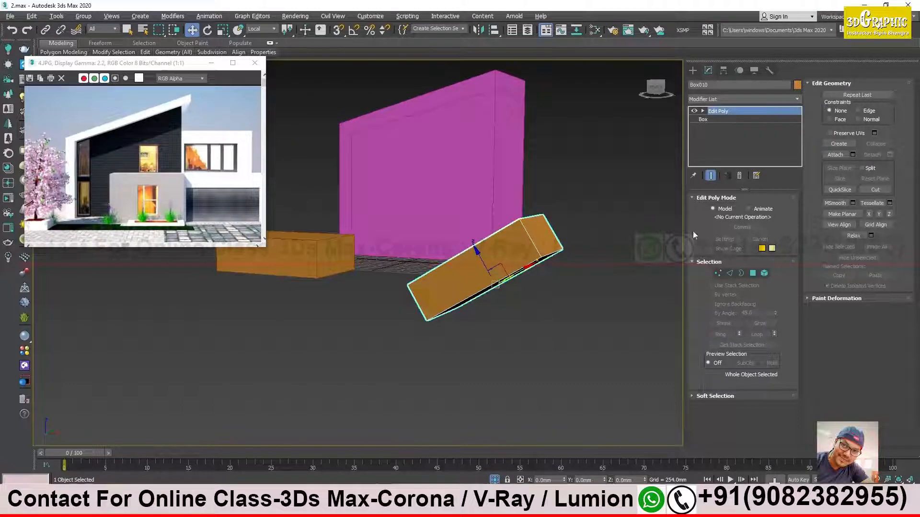
{"action": "left_click", "coordinate": [752, 273]}
{"action": "left_click", "coordinate": [544, 234]}
{"action": "scroll", "coordinate": [546, 218], "scroll_direction": "up", "scroll_amount": 3}
{"action": "middle_click_drag", "start_coordinate": [545, 216], "coordinate": [540, 230], "text": "alt"}
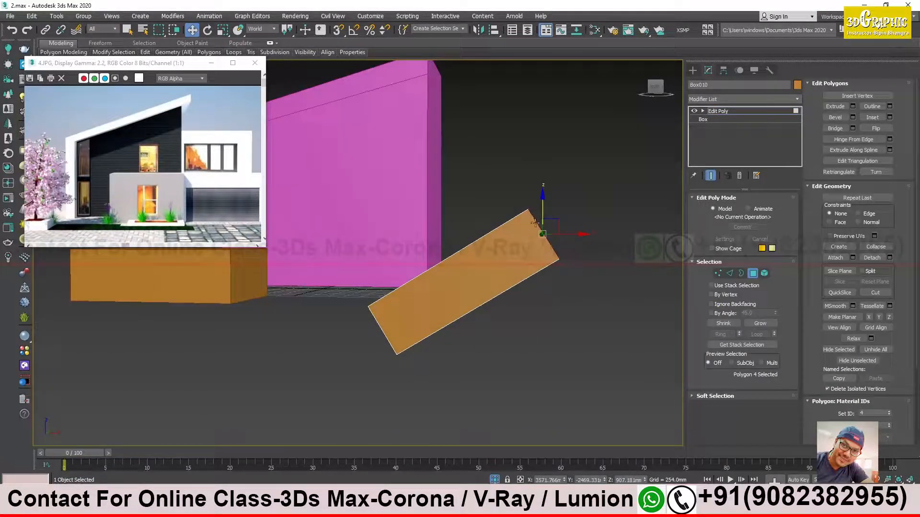
Leave the tilted box's polygon editing and select the raised roof-end polygon on the pink block.
{"action": "middle_click_drag", "start_coordinate": [471, 164], "coordinate": [490, 216]}
{"action": "scroll", "coordinate": [481, 185], "scroll_direction": "up", "scroll_amount": 4}
{"action": "key", "text": "Delete"}
{"action": "middle_click_drag", "start_coordinate": [468, 158], "coordinate": [480, 215], "text": "alt"}
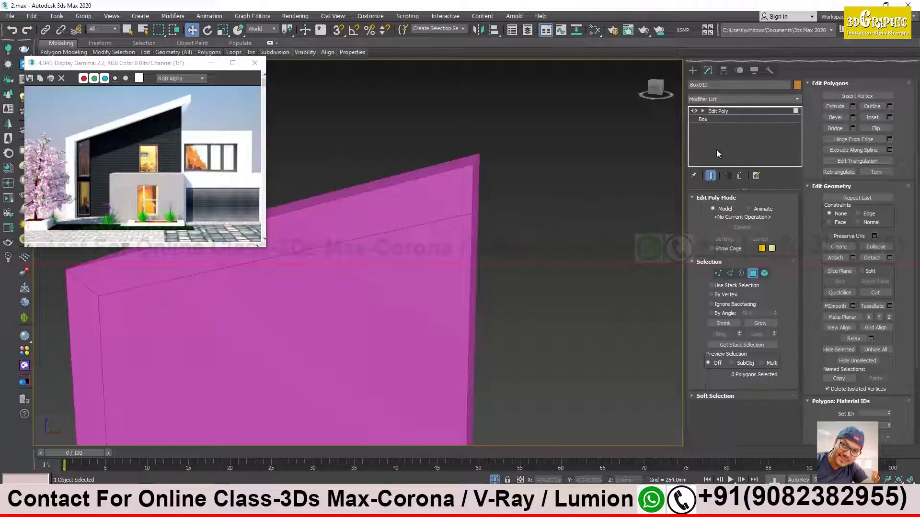
{"action": "left_click", "coordinate": [727, 111]}
{"action": "left_click", "coordinate": [443, 205]}
{"action": "middle_click_drag", "start_coordinate": [533, 236], "coordinate": [506, 241], "text": "alt"}
{"action": "left_click", "coordinate": [752, 274]}
{"action": "left_click", "coordinate": [449, 203]}
Examine the pink block's roof-end polygon and its move axes against the slope of the roof.
{"action": "middle_click_drag", "start_coordinate": [422, 222], "coordinate": [442, 222], "text": "alt"}
{"action": "mouse_move", "coordinate": [449, 180]}
{"action": "middle_mouse_down", "text": "alt"}
{"action": "mouse_move", "coordinate": [468, 180]}
{"action": "mouse_move", "coordinate": [452, 164]}
{"action": "middle_mouse_up", "text": "alt"}
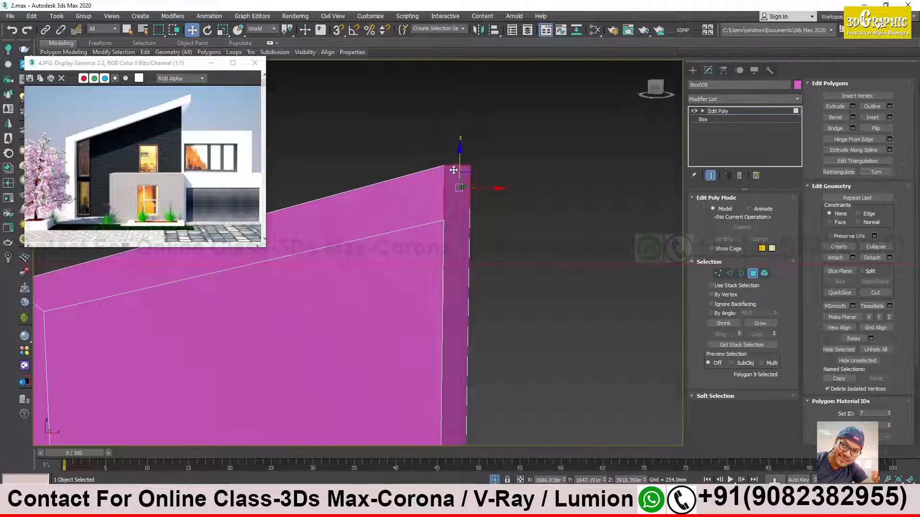
{"action": "scroll", "coordinate": [484, 193], "scroll_direction": "down", "scroll_amount": 4}
{"action": "middle_click_drag", "start_coordinate": [465, 197], "coordinate": [477, 198], "text": "alt"}
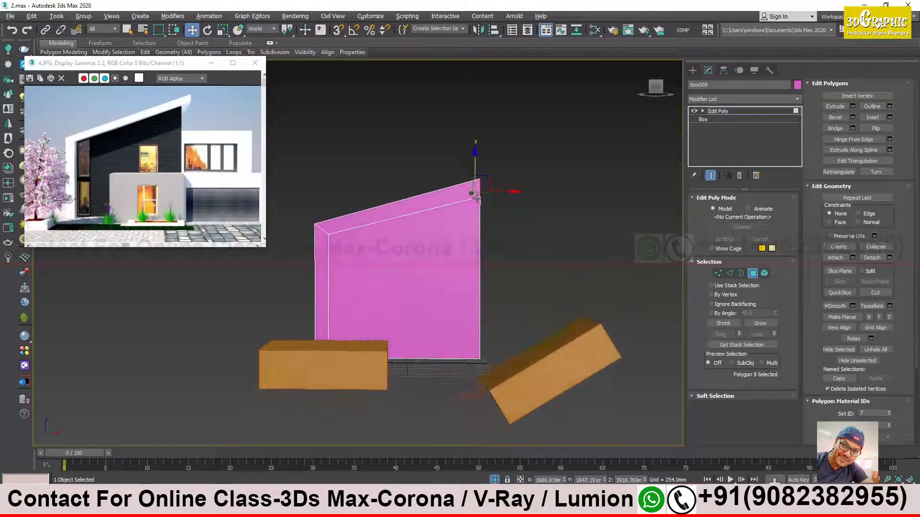
{"action": "scroll", "coordinate": [476, 198], "scroll_direction": "up", "scroll_amount": 4}
{"action": "middle_click_drag", "start_coordinate": [464, 212], "coordinate": [485, 216], "text": "alt"}
{"action": "scroll", "coordinate": [487, 193], "scroll_direction": "up", "scroll_amount": 2}
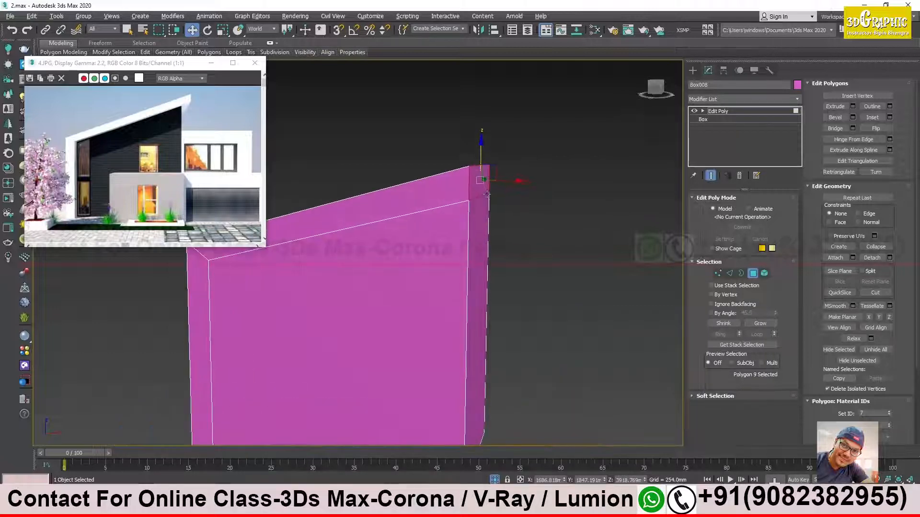
{"action": "scroll", "coordinate": [487, 203], "scroll_direction": "down", "scroll_amount": 3}
Switch the reference coordinate system to Local to compare the roof-end polygon's axes, then restore World.
{"action": "left_click", "coordinate": [263, 30]}
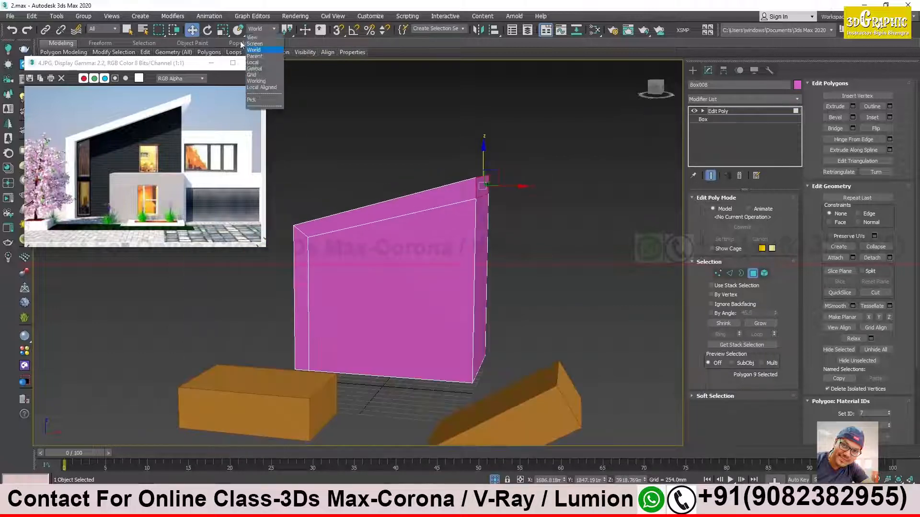
{"action": "left_click", "coordinate": [263, 63]}
{"action": "middle_click_drag", "start_coordinate": [541, 194], "coordinate": [498, 200], "text": "alt"}
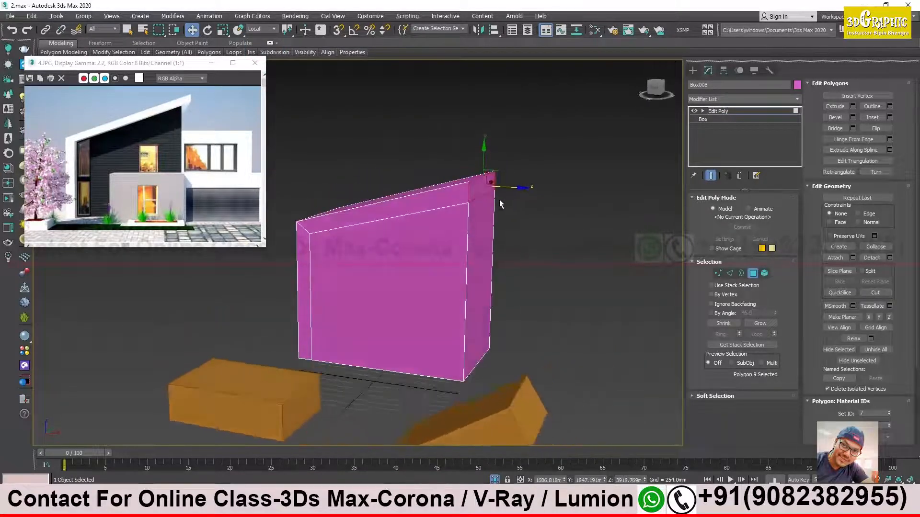
{"action": "left_click", "coordinate": [260, 30]}
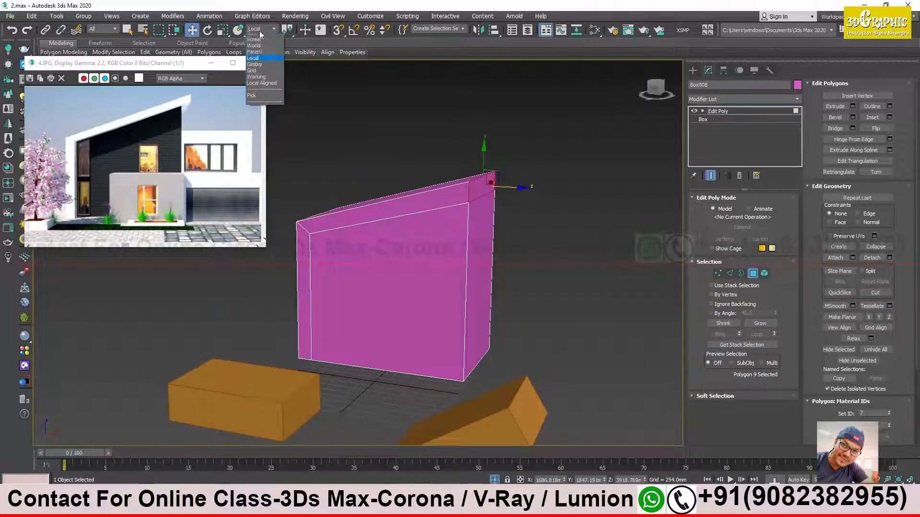
{"action": "left_click", "coordinate": [272, 51]}
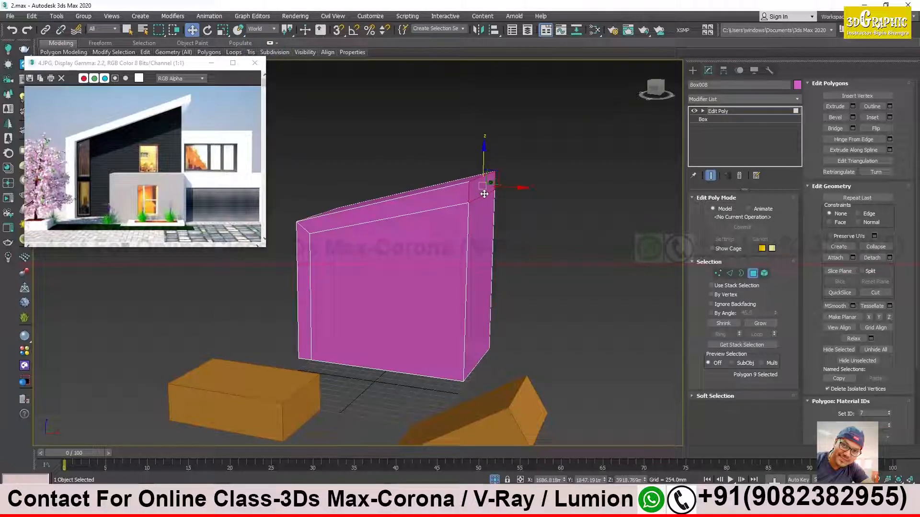
Extrude the pink block's roof-end polygon outward by about 427 mm to form an overhang.
{"action": "right_click", "coordinate": [477, 194]}
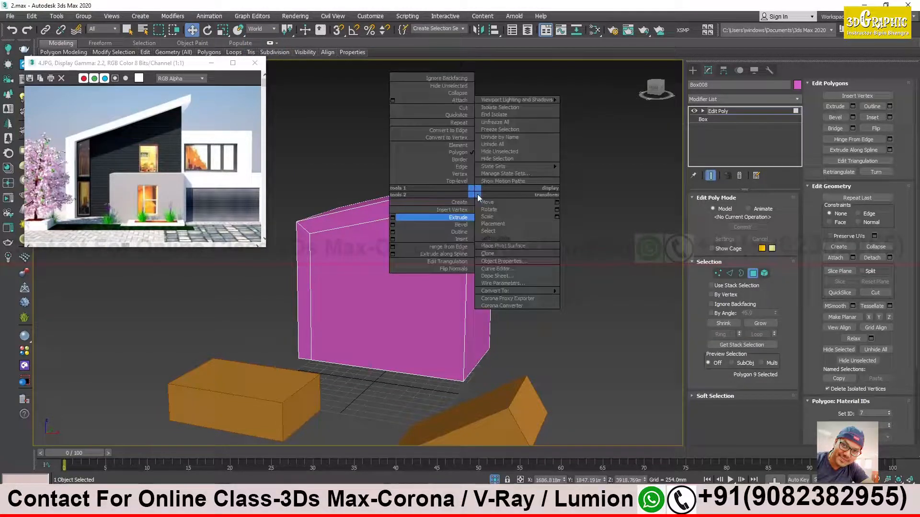
{"action": "left_click", "coordinate": [392, 219]}
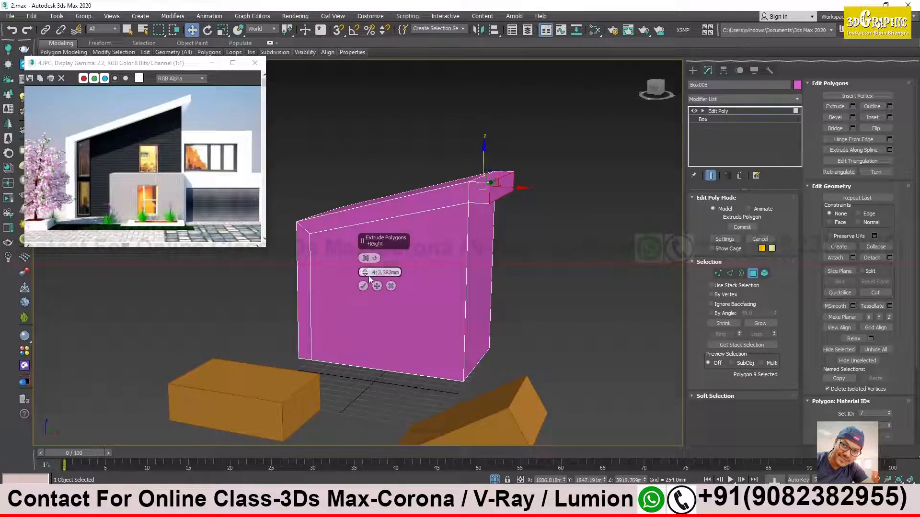
{"action": "left_click_drag", "start_coordinate": [364, 272], "coordinate": [364, 271]}
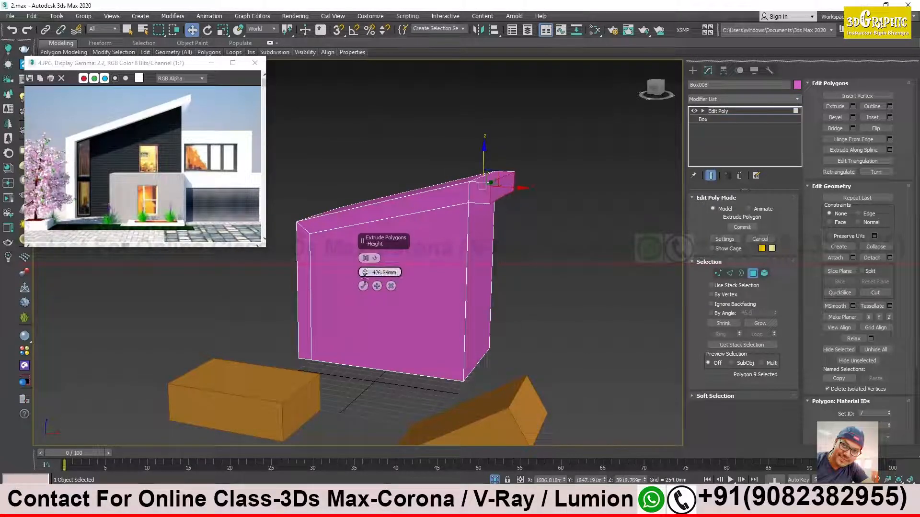
{"action": "left_click", "coordinate": [363, 286]}
In the Front view, rotate the overhang's end polygon and move it up and outward so the overhang follows the roof slope.
{"action": "middle_click_drag", "start_coordinate": [443, 241], "coordinate": [472, 233], "text": "alt"}
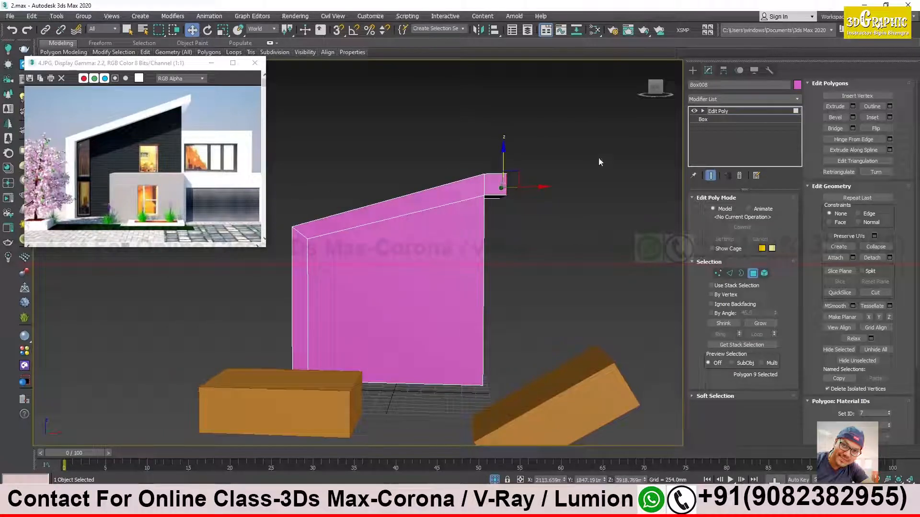
{"action": "left_click", "coordinate": [656, 89]}
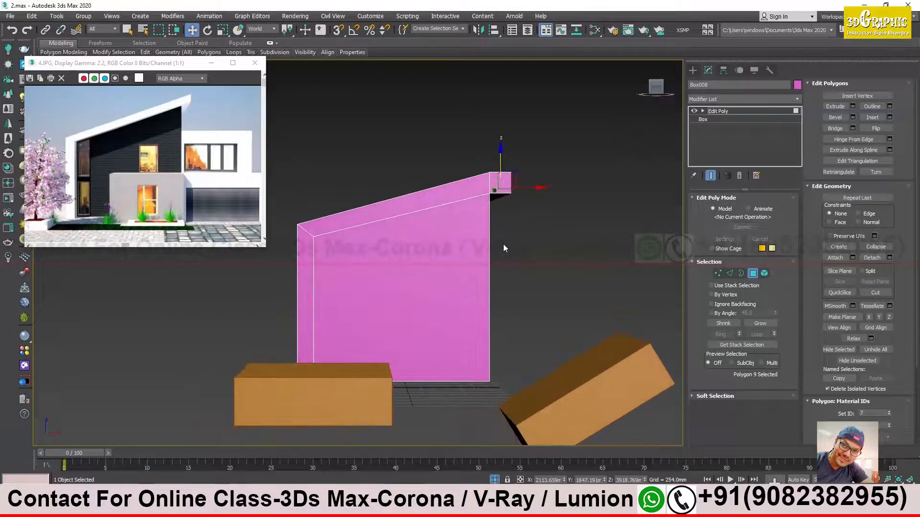
{"action": "key", "text": "v"}
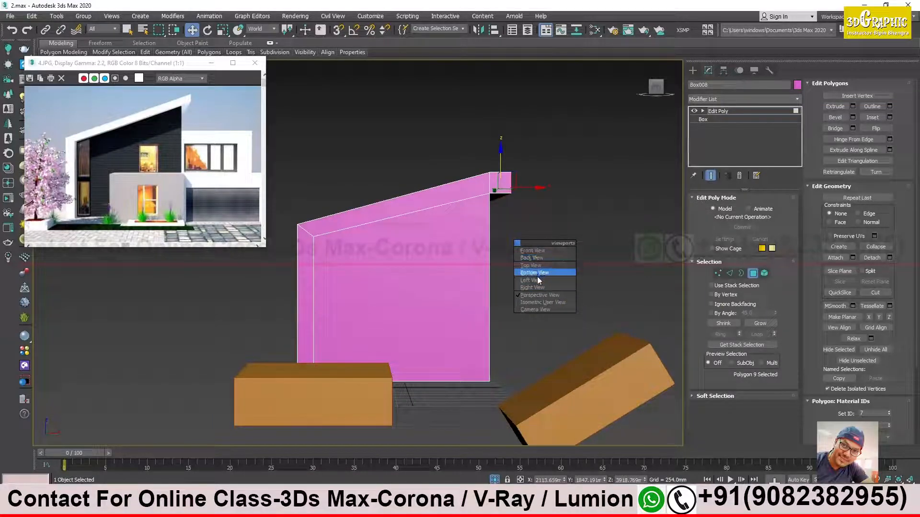
{"action": "left_click", "coordinate": [534, 251]}
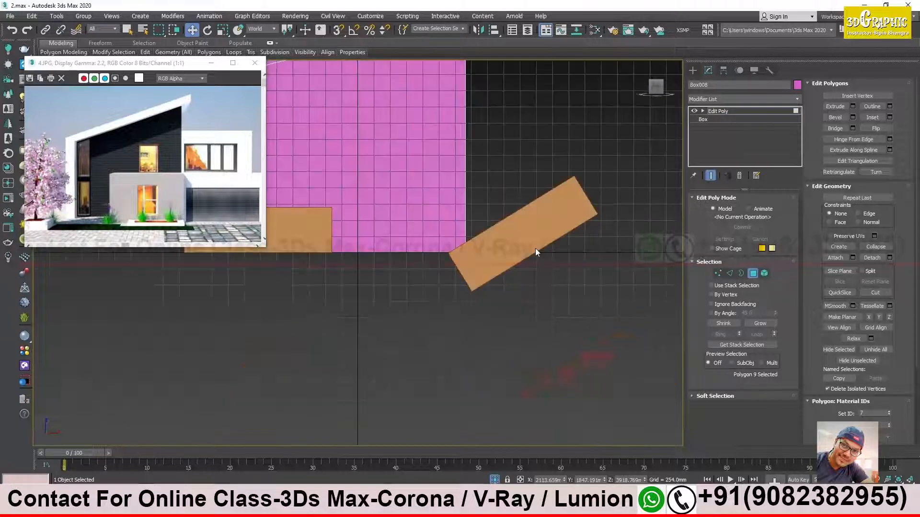
{"action": "scroll", "coordinate": [493, 247], "scroll_direction": "down", "scroll_amount": 5}
{"action": "scroll", "coordinate": [501, 255], "scroll_direction": "up", "scroll_amount": 8}
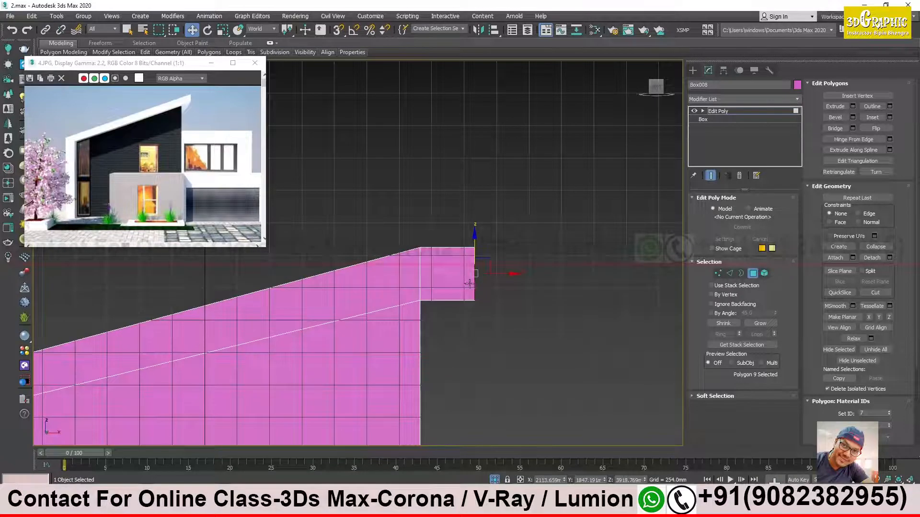
{"action": "key", "text": "e"}
{"action": "left_click_drag", "start_coordinate": [505, 262], "coordinate": [508, 251]}
{"action": "key", "text": "w"}
{"action": "left_click_drag", "start_coordinate": [484, 266], "coordinate": [499, 244]}
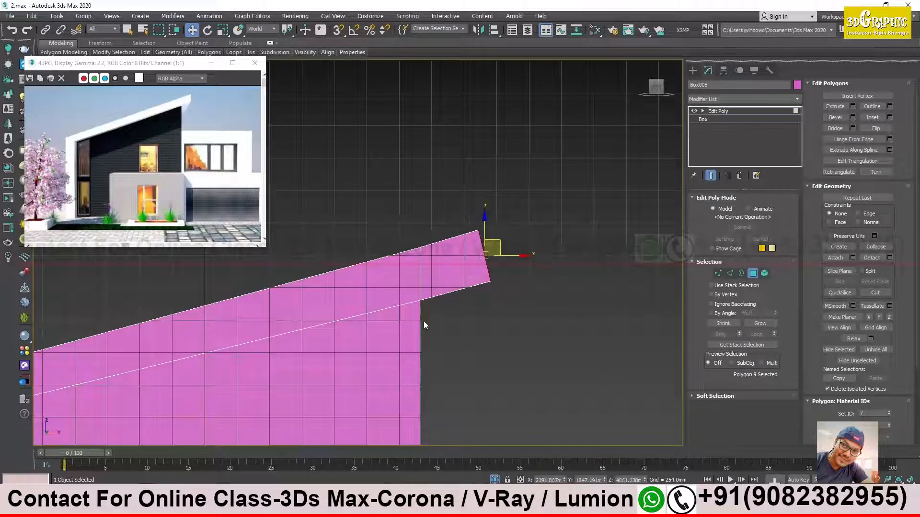
Fine-tune the overhang's end polygon to about X 2202 mm, Z 4054 mm, in line with the roof slope.
{"action": "scroll", "coordinate": [424, 321], "scroll_direction": "down", "scroll_amount": 4}
{"action": "scroll", "coordinate": [455, 287], "scroll_direction": "up", "scroll_amount": 5}
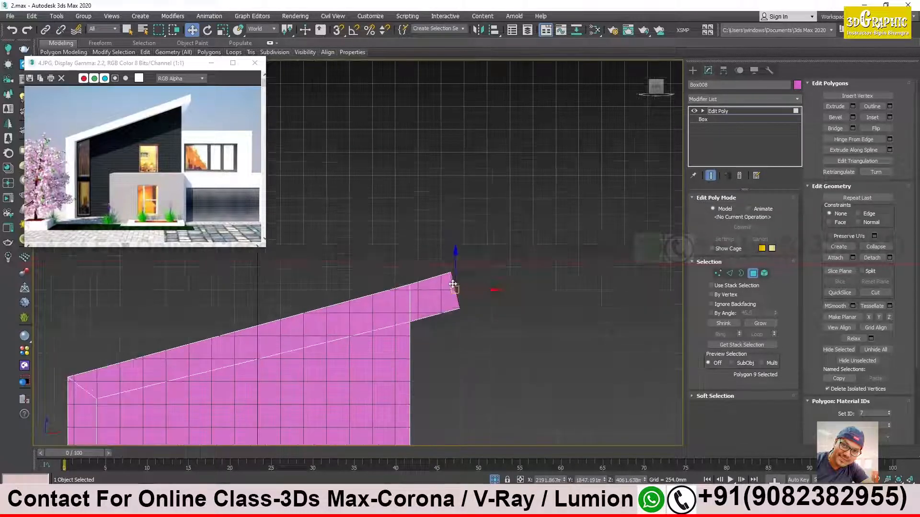
{"action": "left_click_drag", "start_coordinate": [473, 286], "coordinate": [474, 286]}
{"action": "scroll", "coordinate": [441, 305], "scroll_direction": "down", "scroll_amount": 4}
{"action": "scroll", "coordinate": [420, 319], "scroll_direction": "up", "scroll_amount": 4}
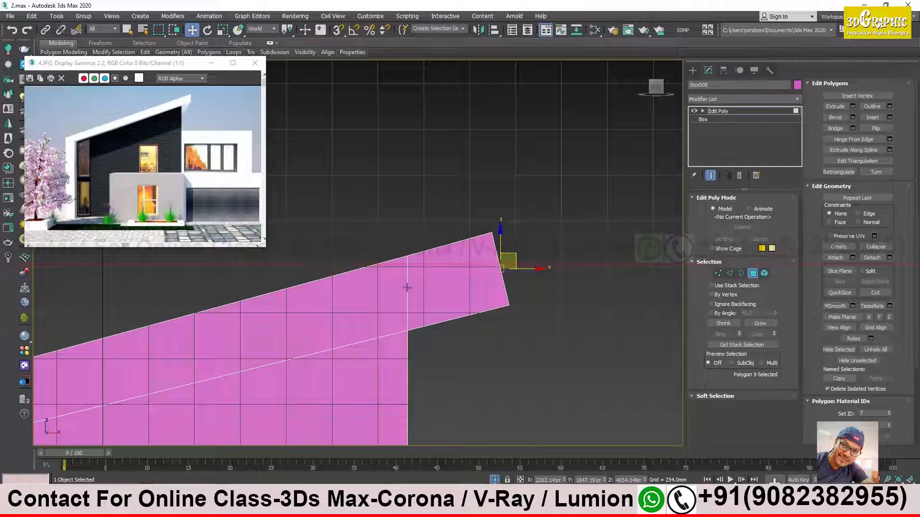
Rotate the overhang's end polygon slightly toward vertical to refine the angle of its end face.
{"action": "middle_click_drag", "start_coordinate": [460, 291], "coordinate": [461, 282]}
{"action": "scroll", "coordinate": [392, 286], "scroll_direction": "down", "scroll_amount": 4}
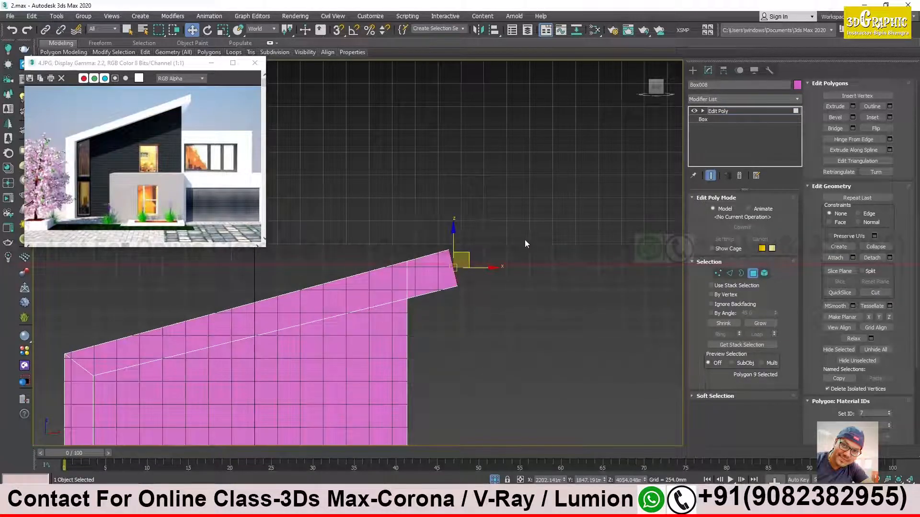
{"action": "scroll", "coordinate": [524, 240], "scroll_direction": "down", "scroll_amount": 2}
{"action": "scroll", "coordinate": [431, 275], "scroll_direction": "down", "scroll_amount": 2}
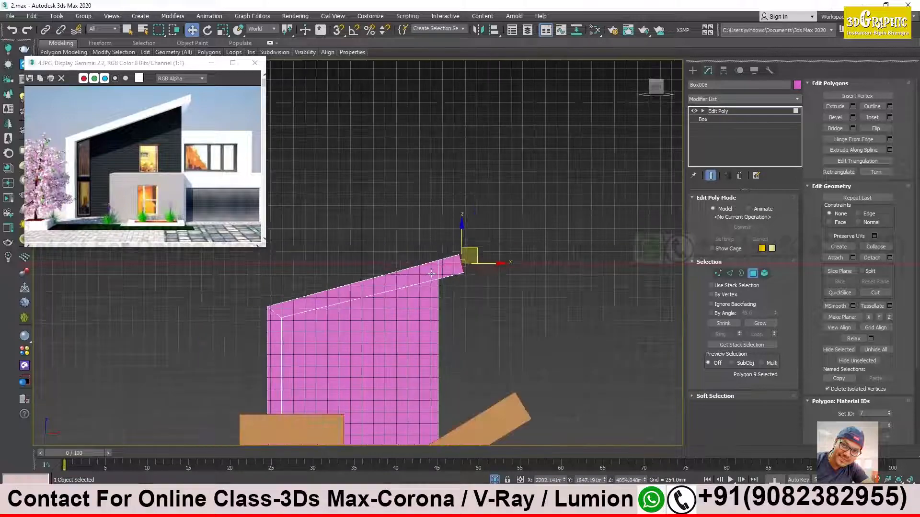
{"action": "middle_click_drag", "start_coordinate": [468, 331], "coordinate": [484, 240]}
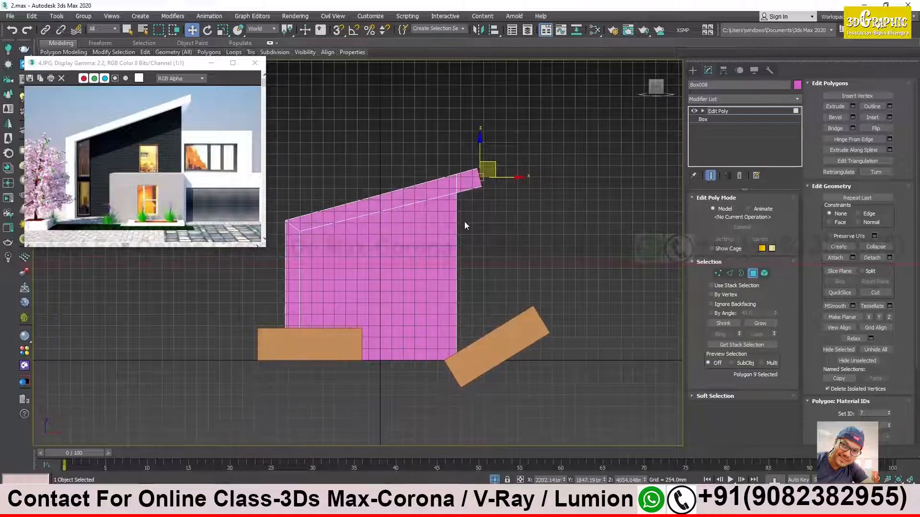
{"action": "scroll", "coordinate": [422, 211], "scroll_direction": "up", "scroll_amount": 6}
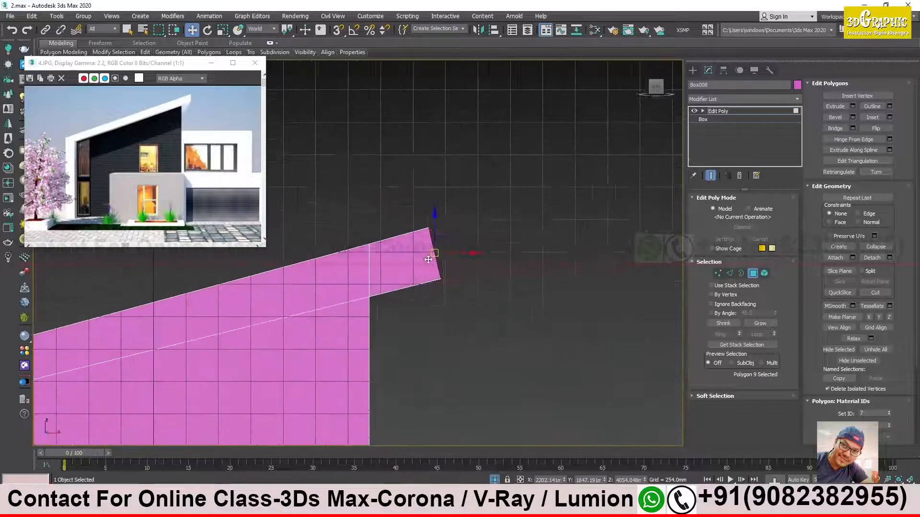
{"action": "key", "text": "e"}
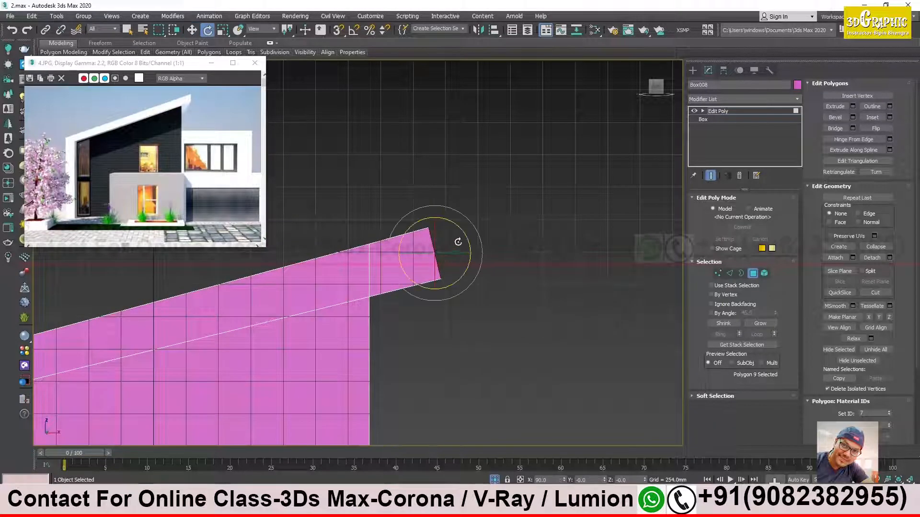
{"action": "mouse_move", "coordinate": [461, 231]}
{"action": "left_mouse_down"}
{"action": "mouse_move", "coordinate": [472, 245]}
{"action": "mouse_move", "coordinate": [472, 222]}
{"action": "left_mouse_up"}
{"action": "key", "text": "w"}
{"action": "scroll", "coordinate": [472, 233], "scroll_direction": "down", "scroll_amount": 4}
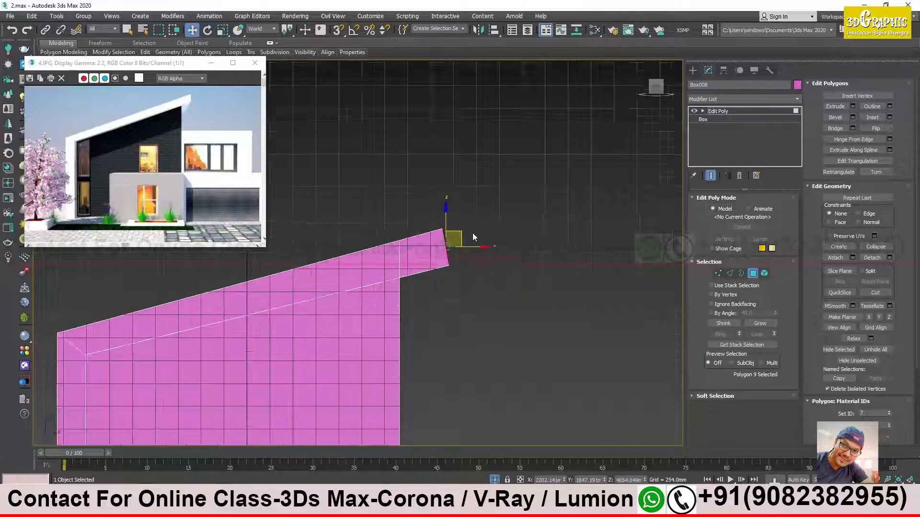
{"action": "scroll", "coordinate": [415, 262], "scroll_direction": "up", "scroll_amount": 2}
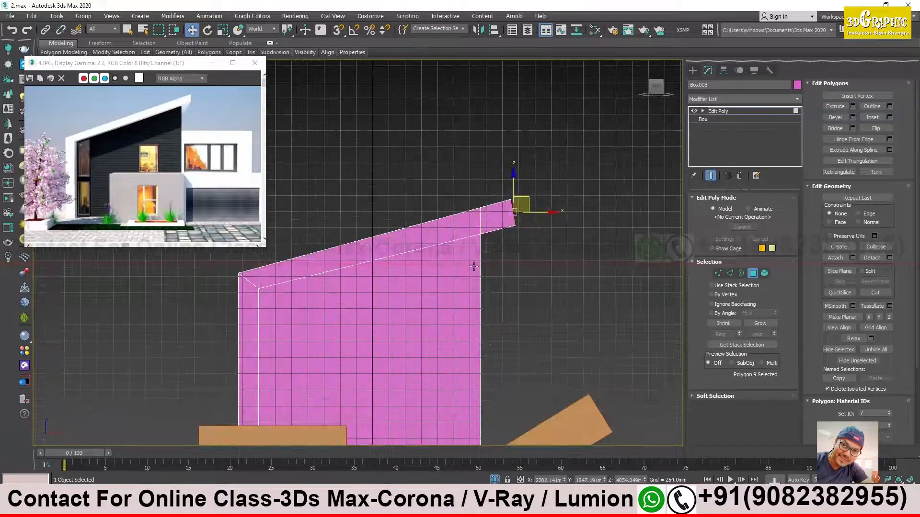
Return to the Perspective view, leave polygon editing and deselect the pink block to inspect the overhang against the reference image.
{"action": "key", "text": "p"}
{"action": "key", "text": "z"}
{"action": "scroll", "coordinate": [474, 266], "scroll_direction": "down", "scroll_amount": 8}
{"action": "mouse_move", "coordinate": [474, 267]}
{"action": "middle_mouse_down", "text": "alt"}
{"action": "mouse_move", "coordinate": [432, 292]}
{"action": "mouse_move", "coordinate": [387, 279]}
{"action": "mouse_move", "coordinate": [463, 262]}
{"action": "middle_mouse_up", "text": "alt"}
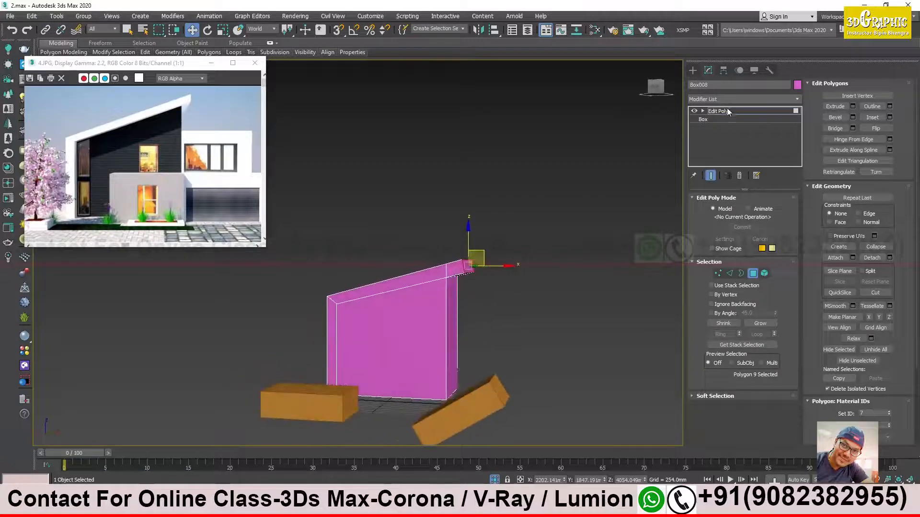
{"action": "left_click", "coordinate": [521, 214]}
{"action": "middle_click_drag", "start_coordinate": [521, 214], "coordinate": [444, 281], "text": "alt"}
{"action": "scroll", "coordinate": [475, 278], "scroll_direction": "up", "scroll_amount": 3}
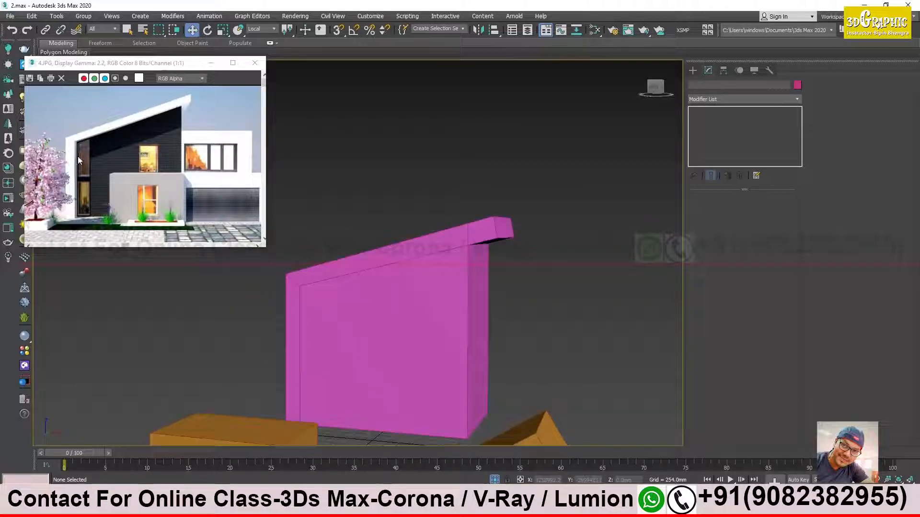
{"action": "middle_click_drag", "start_coordinate": [383, 288], "coordinate": [368, 269], "text": "alt"}
Select the pink block's three front border polygons: the overhang's front, the sloped roof band and the vertical band at the low end.
{"action": "left_click", "coordinate": [368, 269]}
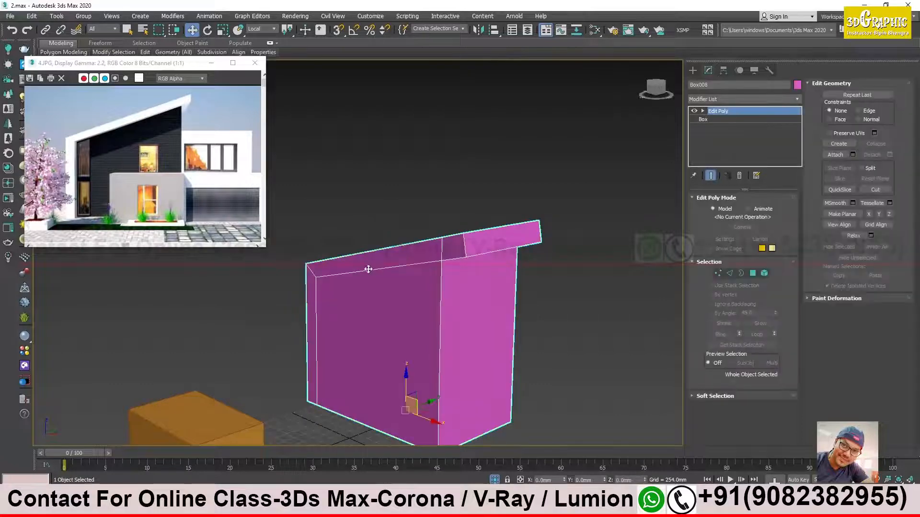
{"action": "middle_click_drag", "start_coordinate": [430, 283], "coordinate": [431, 284]}
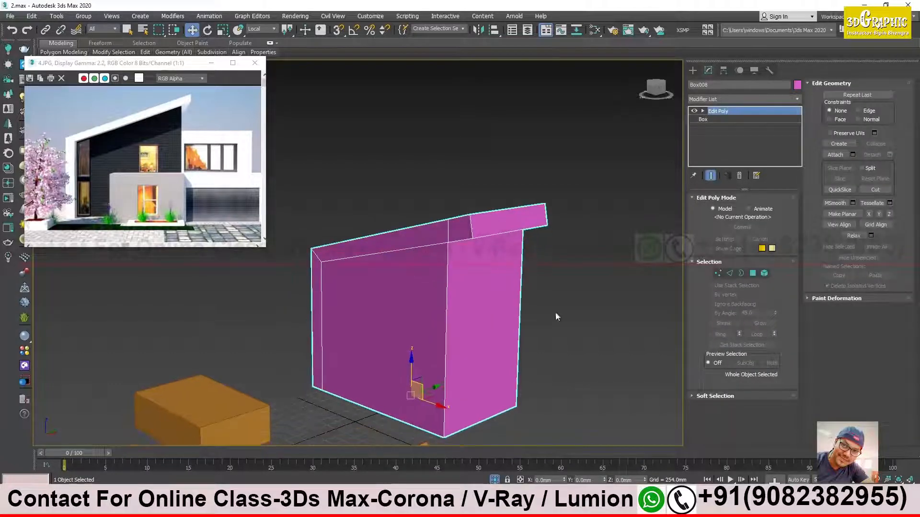
{"action": "left_click", "coordinate": [752, 273]}
{"action": "left_click", "coordinate": [460, 233]}
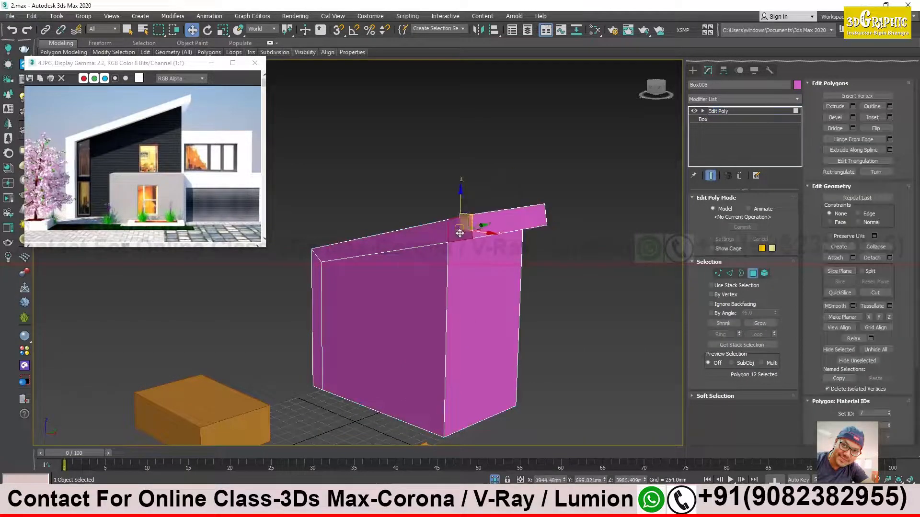
{"action": "left_click", "coordinate": [379, 245], "text": "ctrl"}
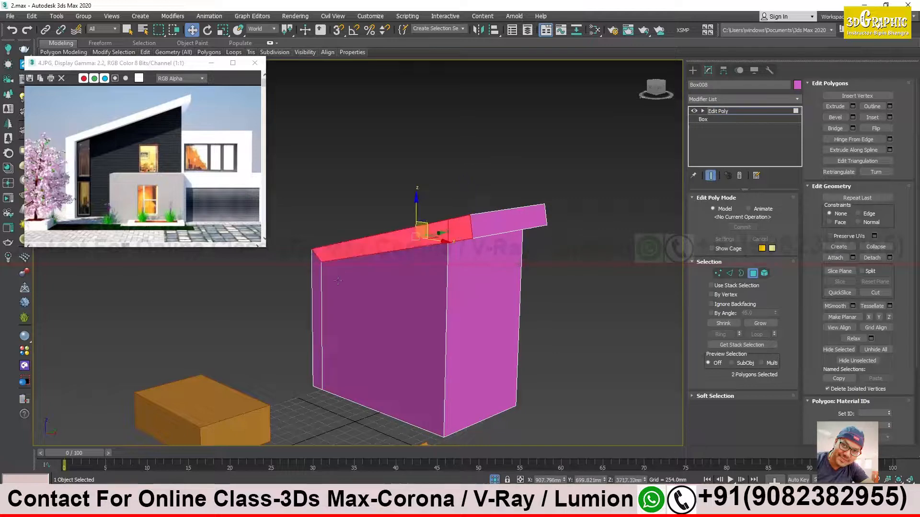
{"action": "left_click", "coordinate": [316, 282], "text": "ctrl"}
Extrude the three selected front border polygons outward by about 97 mm so the border projects from the facade.
{"action": "middle_click_drag", "start_coordinate": [416, 302], "coordinate": [394, 257], "text": "alt"}
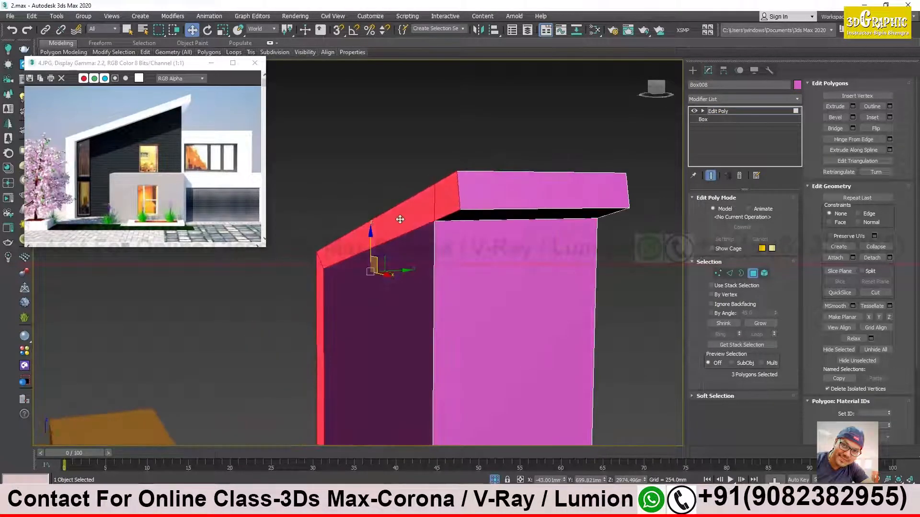
{"action": "right_click", "coordinate": [400, 219]}
{"action": "left_click", "coordinate": [315, 247]}
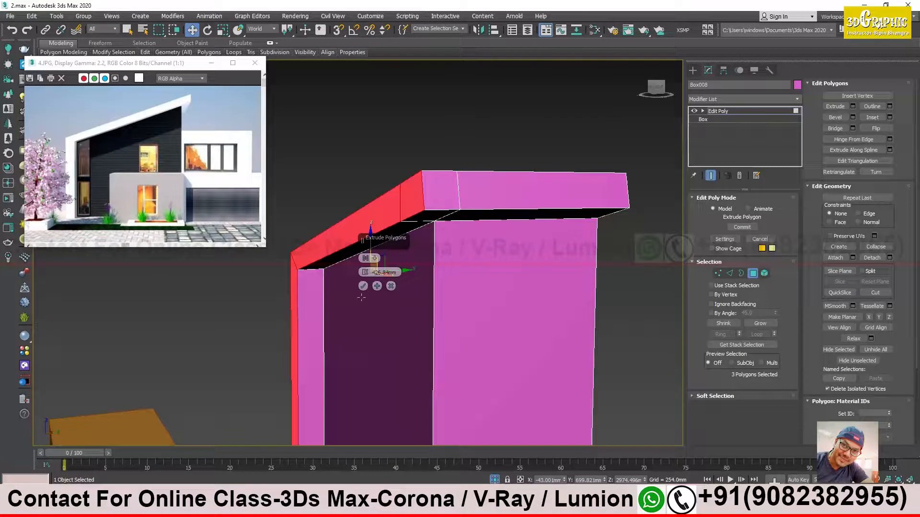
{"action": "left_click_drag", "start_coordinate": [365, 272], "coordinate": [373, 323]}
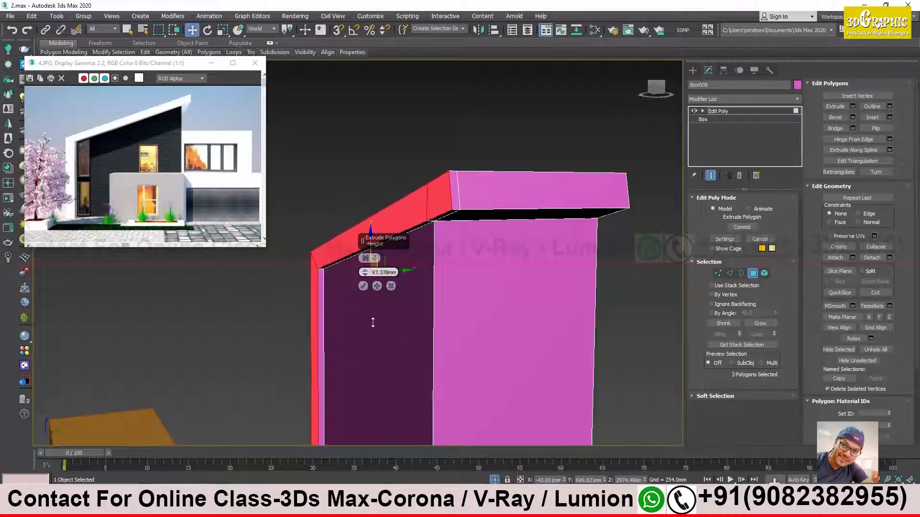
{"action": "middle_click_drag", "start_coordinate": [364, 317], "coordinate": [291, 265], "text": "alt"}
{"action": "middle_click_drag", "start_coordinate": [299, 211], "coordinate": [295, 290]}
{"action": "scroll", "coordinate": [280, 312], "scroll_direction": "down", "scroll_amount": 4}
{"action": "scroll", "coordinate": [529, 209], "scroll_direction": "down", "scroll_amount": 1}
{"action": "middle_click_drag", "start_coordinate": [531, 215], "coordinate": [516, 210], "text": "alt"}
{"action": "left_click", "coordinate": [363, 282]}
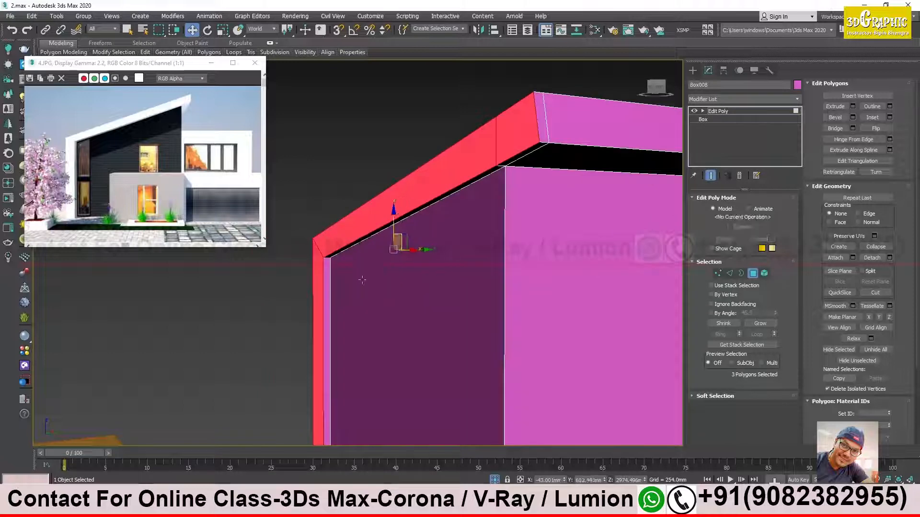
Leave the pink block and delete the two brown boxes standing in front of it, leaving only the house volume.
{"action": "left_click", "coordinate": [356, 167]}
{"action": "scroll", "coordinate": [378, 176], "scroll_direction": "down", "scroll_amount": 5}
{"action": "middle_click_drag", "start_coordinate": [383, 177], "coordinate": [540, 192], "text": "alt"}
{"action": "left_click", "coordinate": [489, 361]}
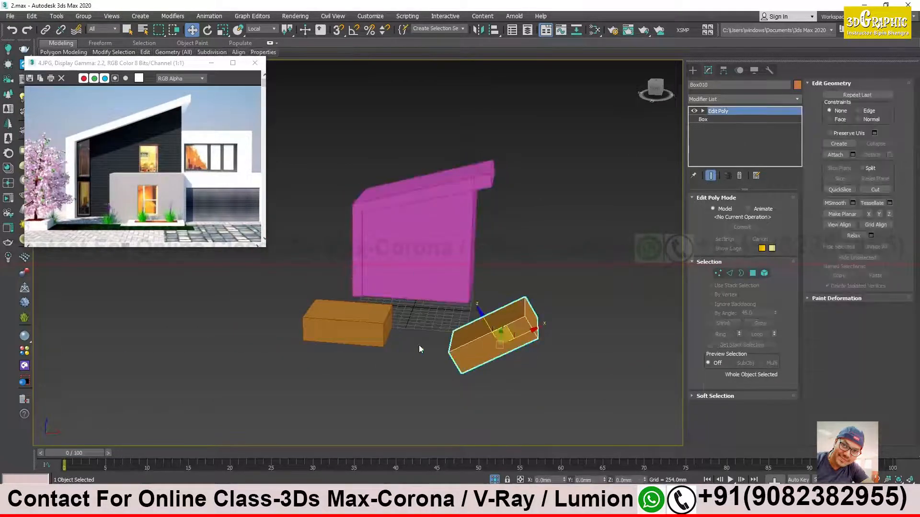
{"action": "key", "text": "Delete"}
{"action": "left_click", "coordinate": [382, 343]}
{"action": "key", "text": "Delete"}
{"action": "middle_click_drag", "start_coordinate": [484, 210], "coordinate": [372, 211], "text": "alt"}
{"action": "scroll", "coordinate": [390, 205], "scroll_direction": "up", "scroll_amount": 4}
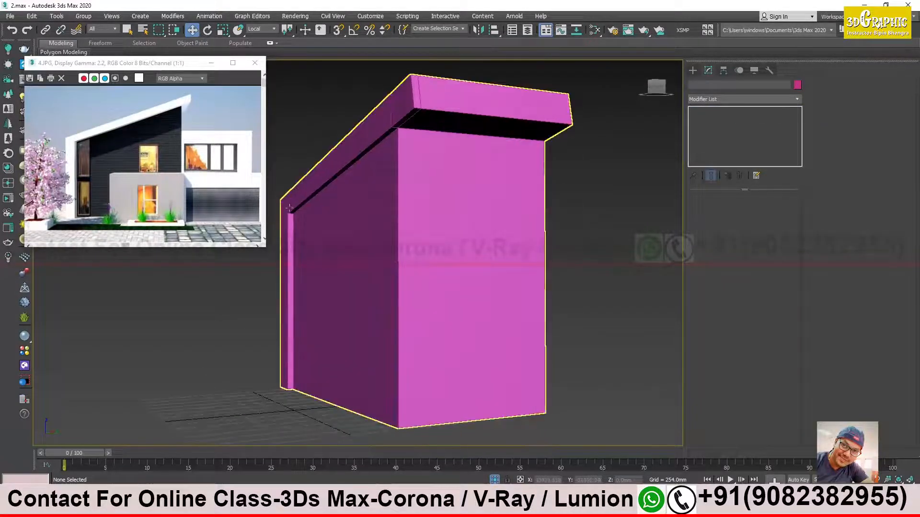
{"action": "scroll", "coordinate": [383, 191], "scroll_direction": "down", "scroll_amount": 5}
{"action": "mouse_move", "coordinate": [421, 199]}
{"action": "middle_mouse_down", "text": "alt"}
{"action": "mouse_move", "coordinate": [465, 208]}
{"action": "mouse_move", "coordinate": [428, 210]}
{"action": "middle_mouse_up", "text": "alt"}
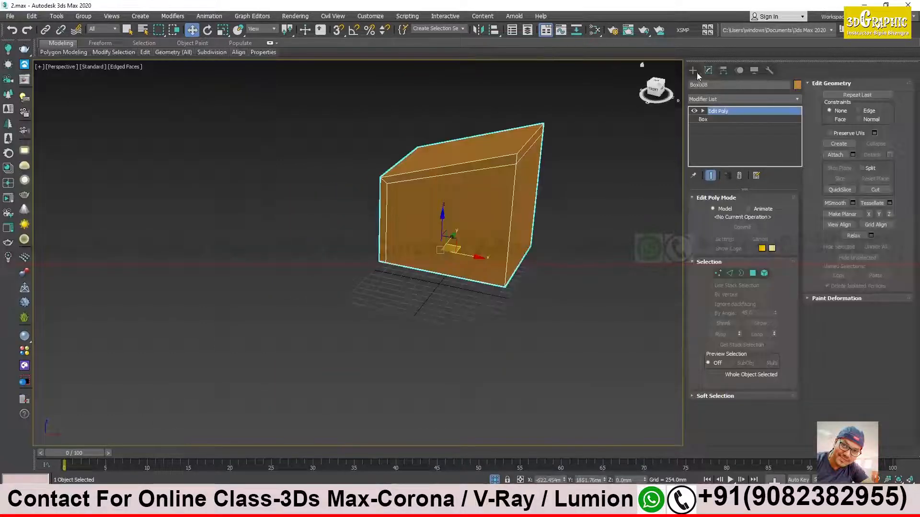
Draw a new box in front of the slope-roofed block, about 4182 mm long, 3563 mm wide and 2880 mm high.
{"action": "left_click", "coordinate": [693, 71]}
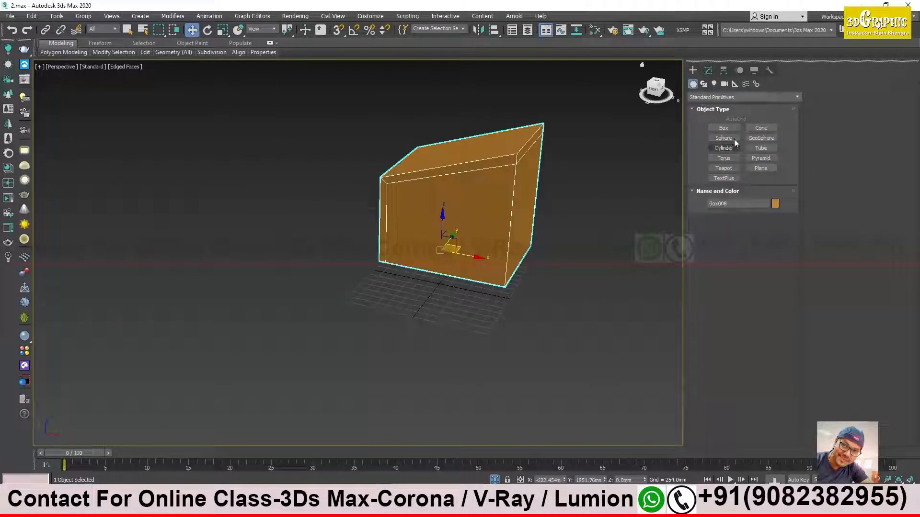
{"action": "left_click", "coordinate": [723, 128]}
{"action": "left_click_drag", "start_coordinate": [373, 283], "coordinate": [448, 416]}
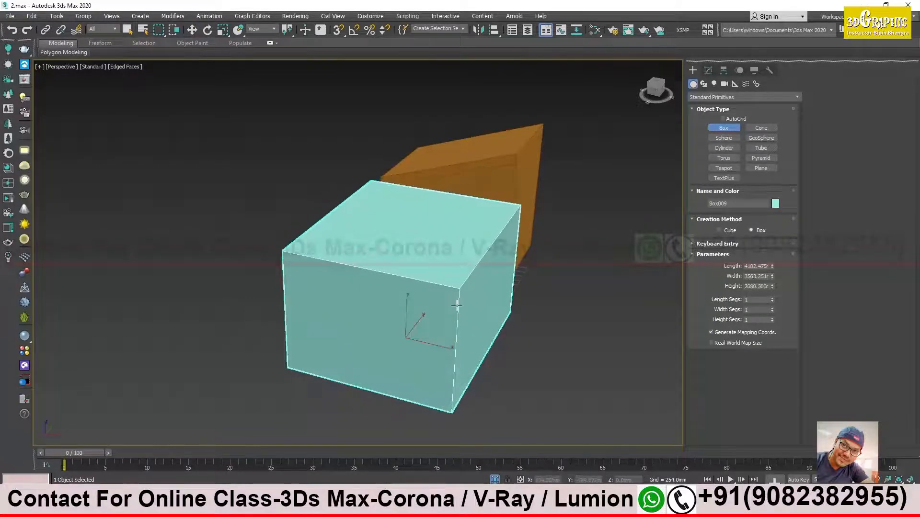
{"action": "key", "text": "w"}
{"action": "middle_click_drag", "start_coordinate": [456, 306], "coordinate": [469, 295], "text": "alt"}
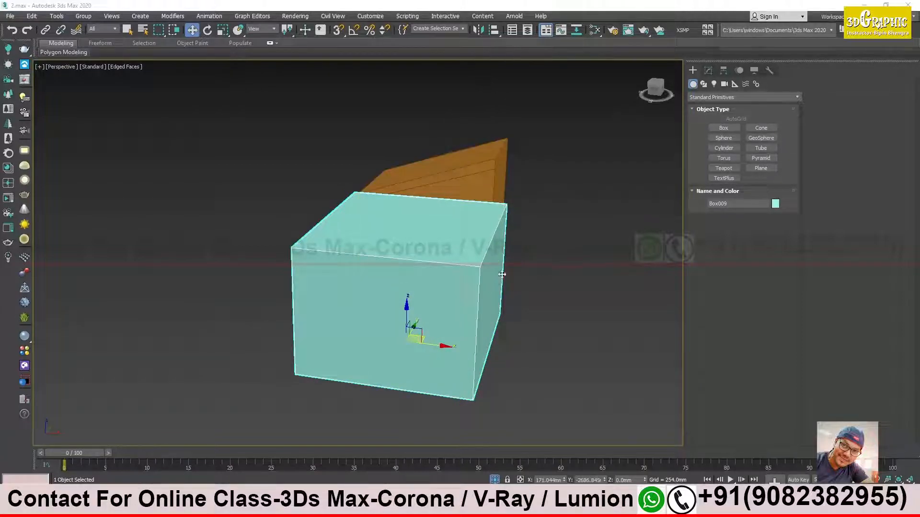
{"action": "scroll", "coordinate": [499, 279], "scroll_direction": "up", "scroll_amount": 1}
{"action": "middle_click_drag", "start_coordinate": [500, 278], "coordinate": [469, 257], "text": "alt"}
{"action": "middle_click_drag", "start_coordinate": [469, 256], "coordinate": [479, 213], "text": "alt"}
{"action": "scroll", "coordinate": [488, 211], "scroll_direction": "down", "scroll_amount": 2}
{"action": "middle_click_drag", "start_coordinate": [479, 214], "coordinate": [453, 239]}
Apply an Edit Poly modifier to the new box.
{"action": "left_click", "coordinate": [708, 71]}
{"action": "left_click", "coordinate": [728, 102]}
{"action": "key", "text": "e"}
{"action": "key", "text": "e"}
{"action": "key", "text": "e"}
{"action": "key", "text": "e"}
{"action": "key", "text": "e"}
{"action": "key", "text": "e"}
{"action": "key", "text": "e"}
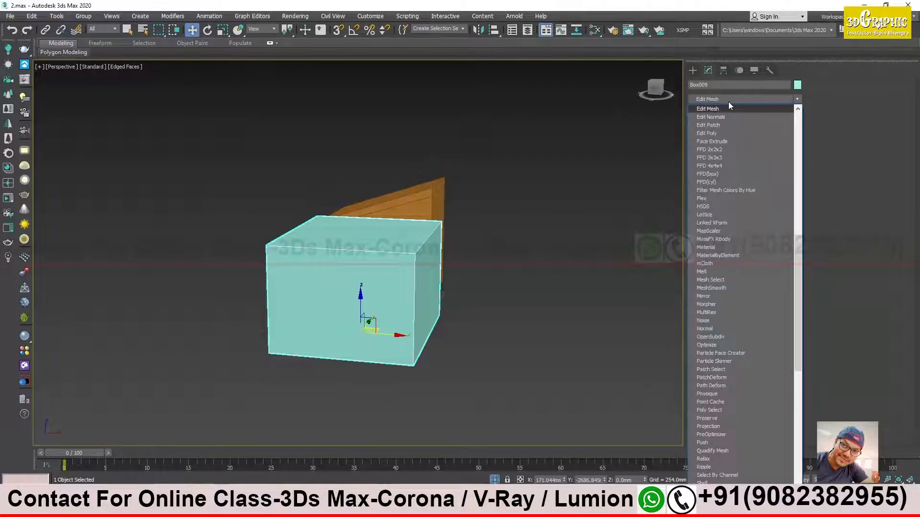
{"action": "key", "text": "e"}
{"action": "key", "text": "Return"}
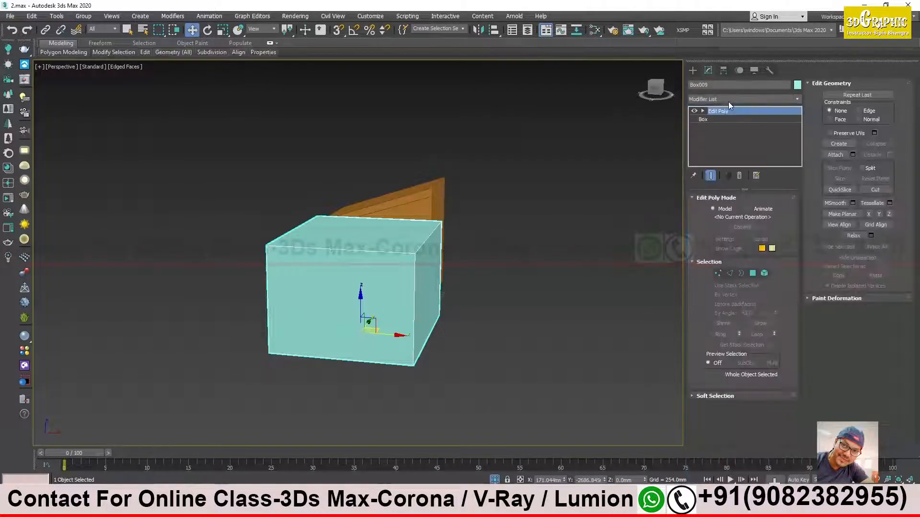
Raise the new box's top edge on one side to about Z 4004 mm to form a sloped roof, and leave edge editing.
{"action": "left_click", "coordinate": [729, 273]}
{"action": "left_click", "coordinate": [422, 244]}
{"action": "middle_click_drag", "start_coordinate": [421, 230], "coordinate": [403, 282]}
{"action": "left_click_drag", "start_coordinate": [412, 262], "coordinate": [412, 208]}
{"action": "middle_click_drag", "start_coordinate": [371, 249], "coordinate": [353, 226], "text": "alt"}
{"action": "left_click", "coordinate": [781, 112]}
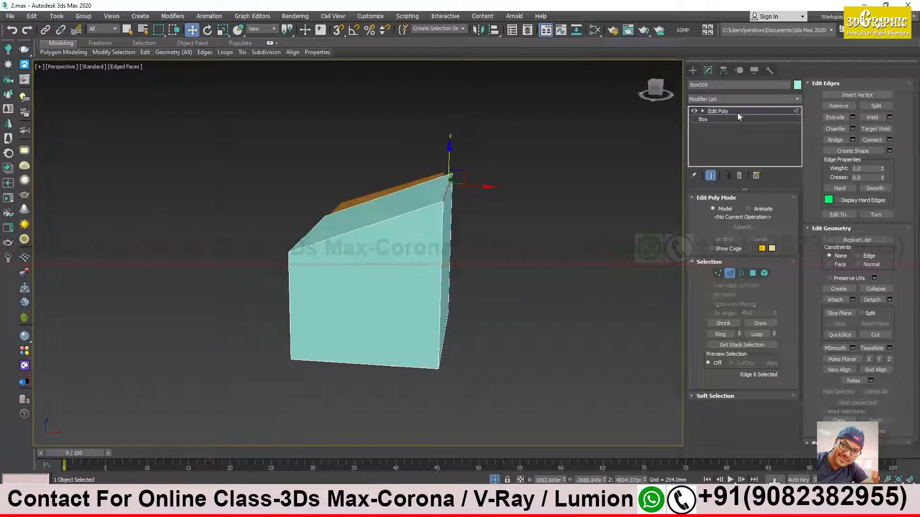
Open the reference image 4 in an image viewer window, place it beside the model and narrow it to leave the box visible.
{"action": "left_click", "coordinate": [10, 16]}
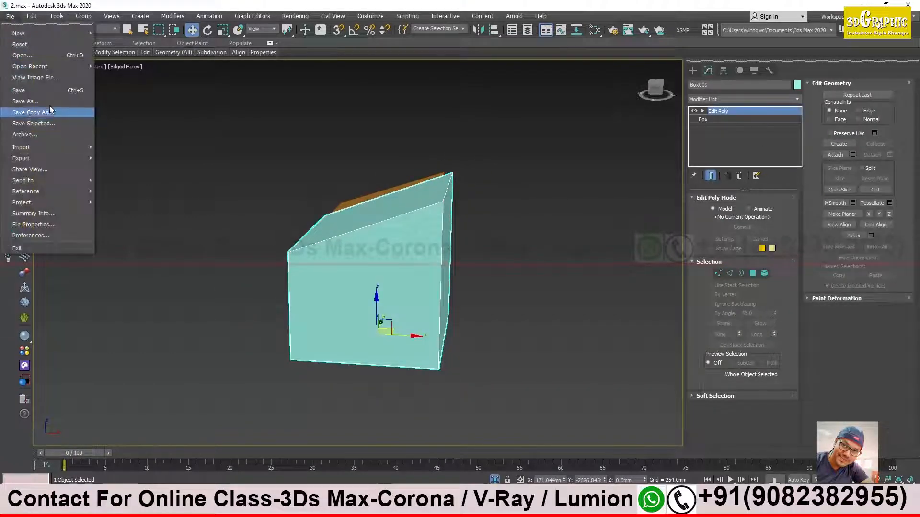
{"action": "left_click", "coordinate": [44, 76]}
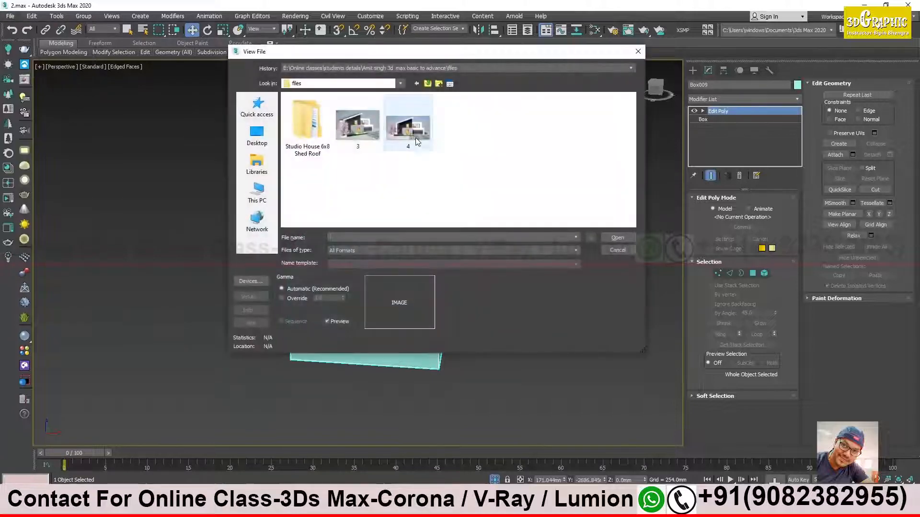
{"action": "double_click", "coordinate": [410, 129]}
{"action": "left_click_drag", "start_coordinate": [743, 186], "coordinate": [128, 45]}
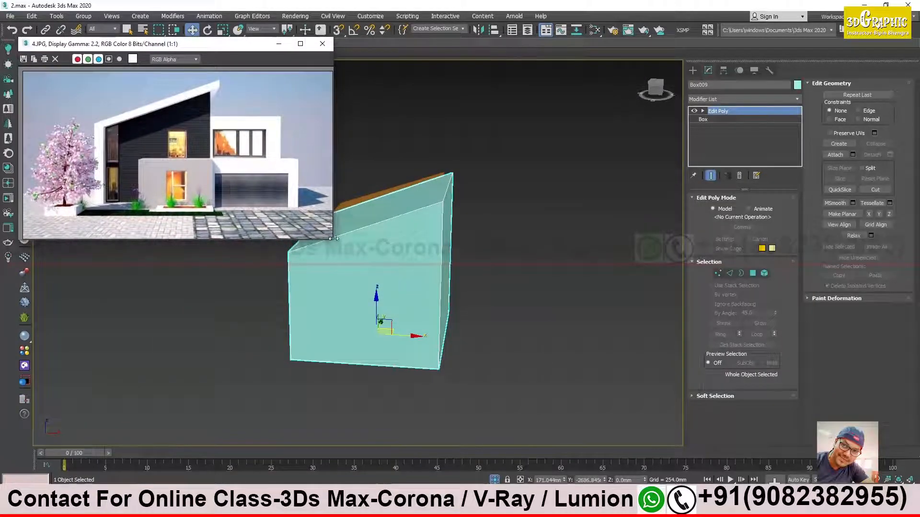
{"action": "left_click_drag", "start_coordinate": [333, 240], "coordinate": [277, 242]}
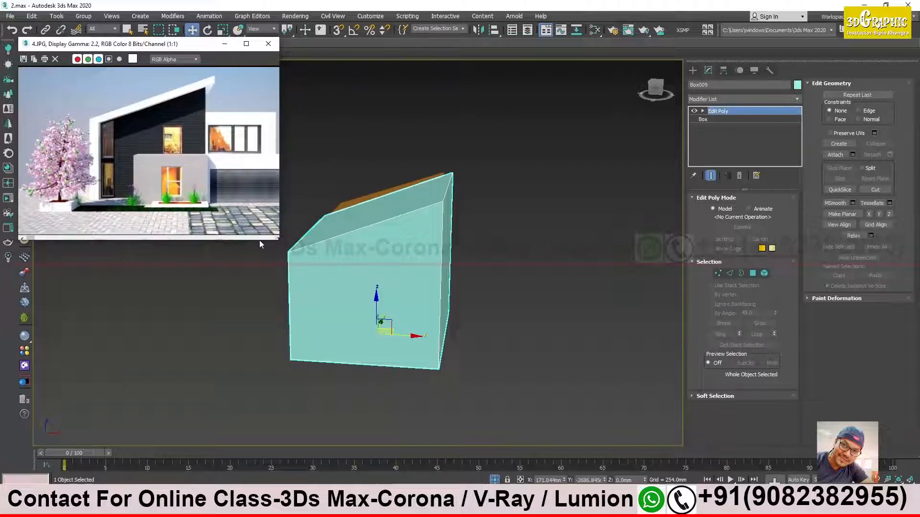
{"action": "mouse_move", "coordinate": [280, 218]}
{"action": "left_mouse_down"}
{"action": "mouse_move", "coordinate": [314, 218]}
{"action": "mouse_move", "coordinate": [285, 218]}
{"action": "left_mouse_up"}
Select the new box's sloped top polygon and its low-end side polygon, with selected faces shown shaded.
{"action": "middle_click_drag", "start_coordinate": [328, 217], "coordinate": [466, 244], "text": "alt"}
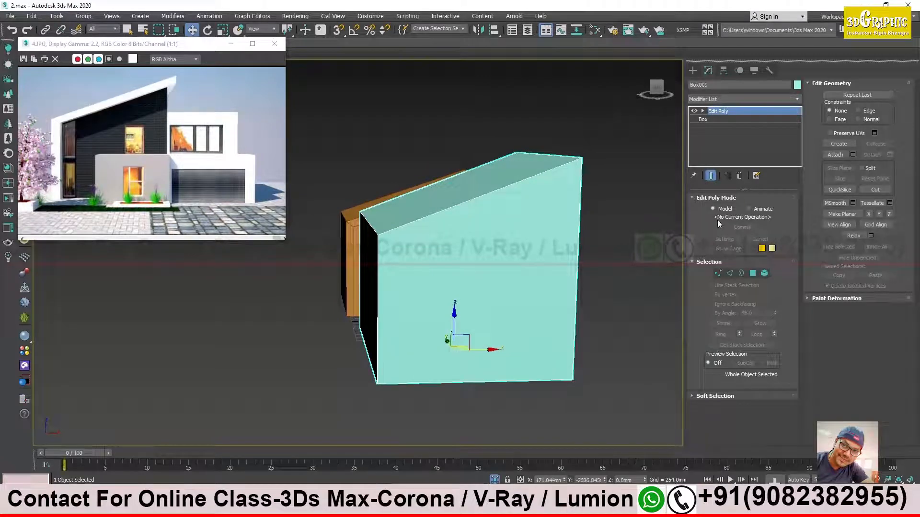
{"action": "middle_click_drag", "start_coordinate": [523, 164], "coordinate": [504, 195], "text": "alt"}
{"action": "left_click", "coordinate": [752, 273]}
{"action": "left_click", "coordinate": [470, 184]}
{"action": "middle_click_drag", "start_coordinate": [413, 252], "coordinate": [461, 254], "text": "alt"}
{"action": "left_click", "coordinate": [457, 256], "text": "ctrl"}
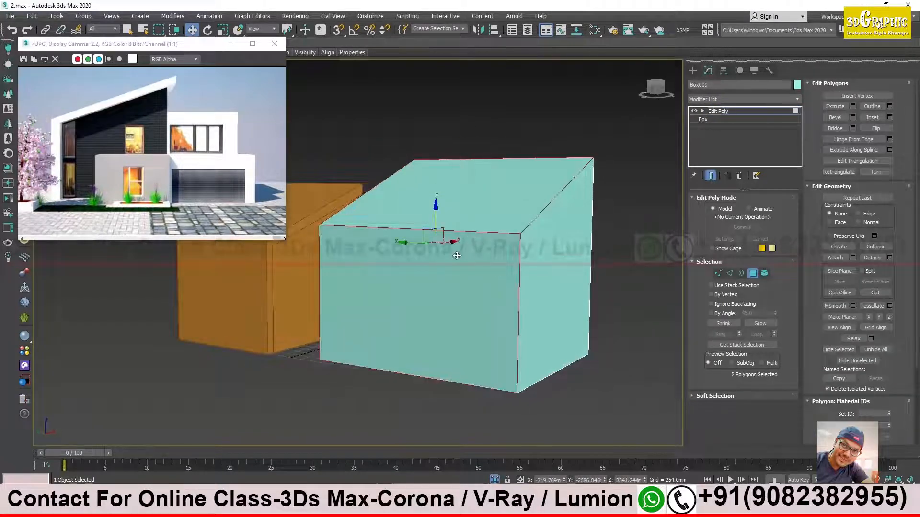
{"action": "key", "text": "F2"}
{"action": "middle_click_drag", "start_coordinate": [476, 253], "coordinate": [488, 204], "text": "alt"}
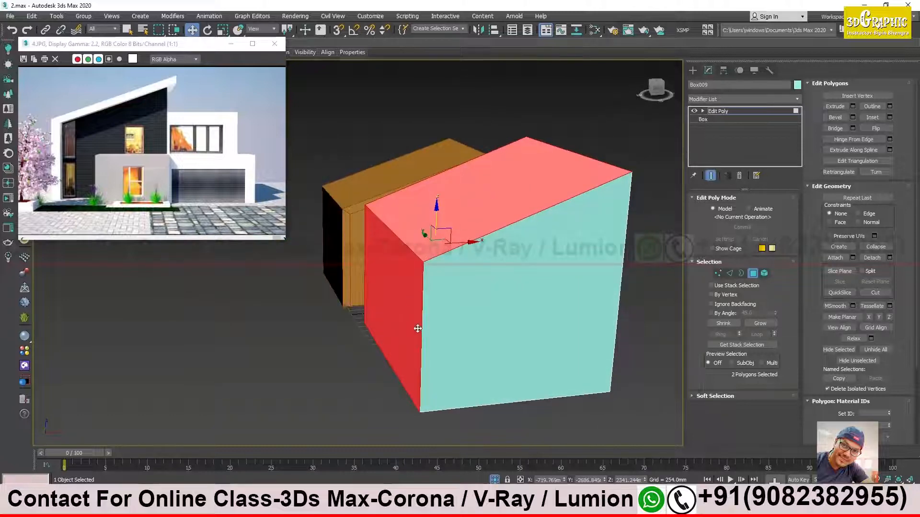
{"action": "middle_click_drag", "start_coordinate": [499, 228], "coordinate": [436, 229]}
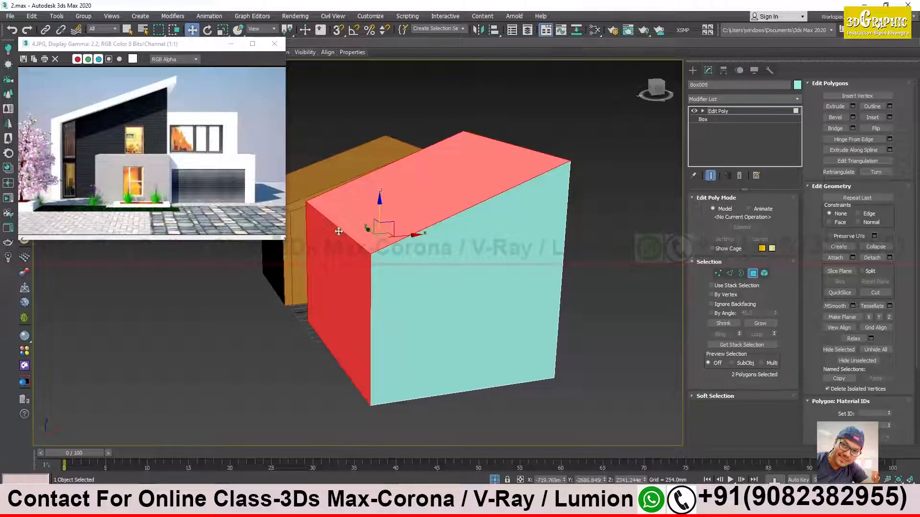
Detach the two selected polygons as a separate object, leave polygon editing and select the detached piece.
{"action": "left_click", "coordinate": [890, 257]}
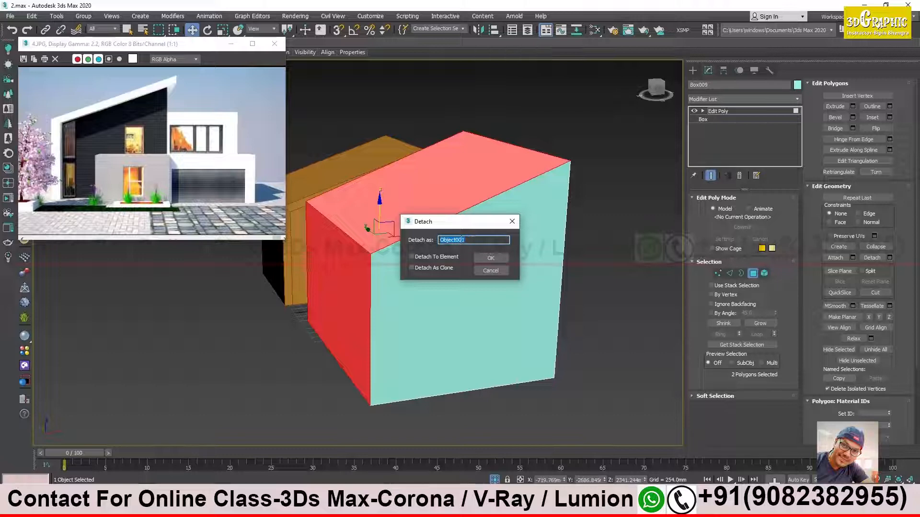
{"action": "left_click", "coordinate": [496, 260]}
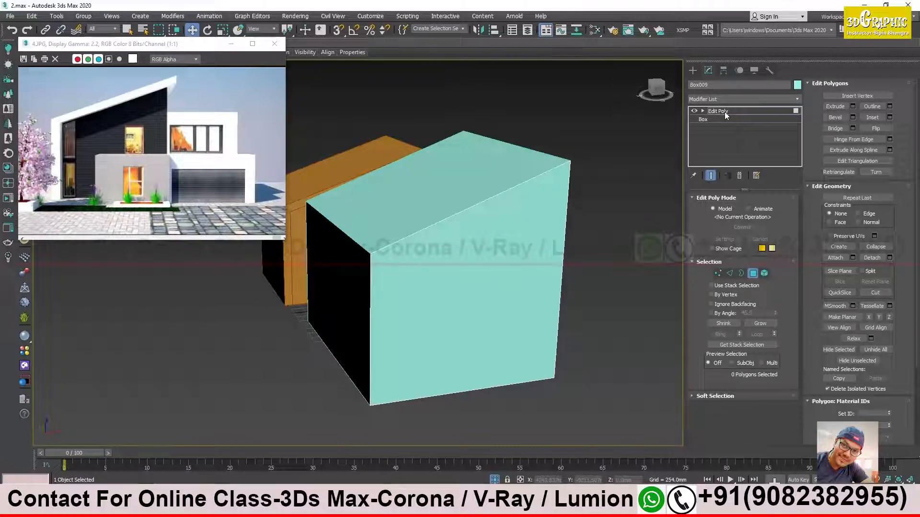
{"action": "left_click", "coordinate": [718, 111]}
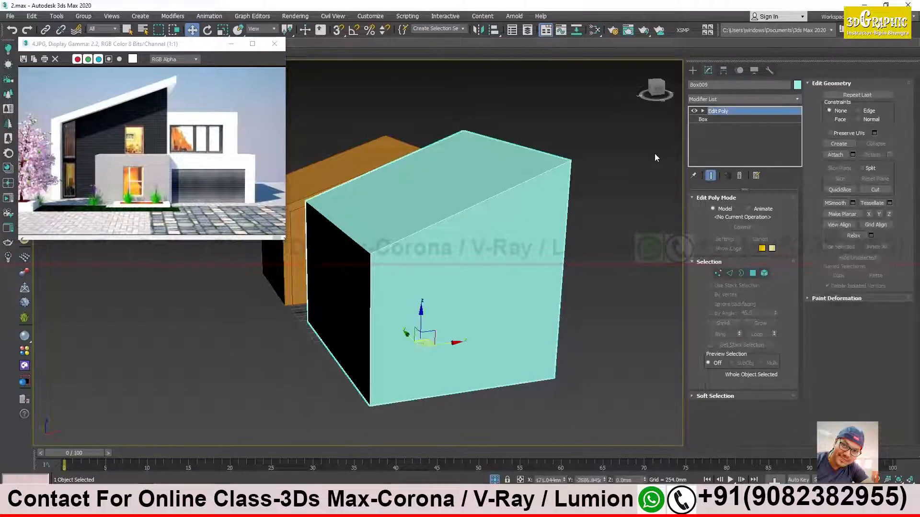
{"action": "left_click", "coordinate": [655, 154]}
{"action": "left_click", "coordinate": [462, 183]}
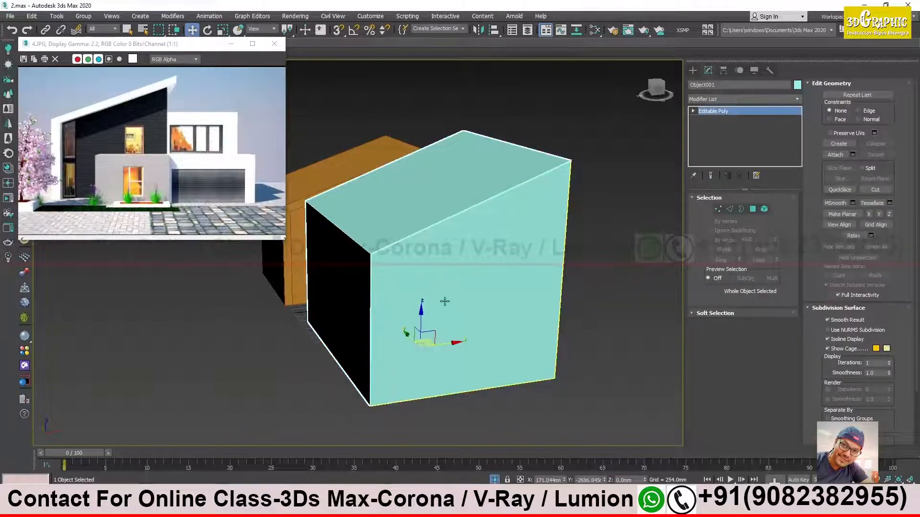
Set the detached roof-and-wall piece's object color to purple.
{"action": "middle_click_drag", "start_coordinate": [456, 329], "coordinate": [548, 279], "text": "alt"}
{"action": "mouse_move", "coordinate": [565, 246]}
{"action": "middle_mouse_down", "text": "alt"}
{"action": "mouse_move", "coordinate": [560, 267]}
{"action": "mouse_move", "coordinate": [575, 258]}
{"action": "middle_mouse_up", "text": "alt"}
{"action": "left_click", "coordinate": [798, 86]}
{"action": "left_click", "coordinate": [511, 247]}
{"action": "left_click", "coordinate": [512, 307]}
{"action": "middle_click_drag", "start_coordinate": [520, 292], "coordinate": [520, 261], "text": "alt"}
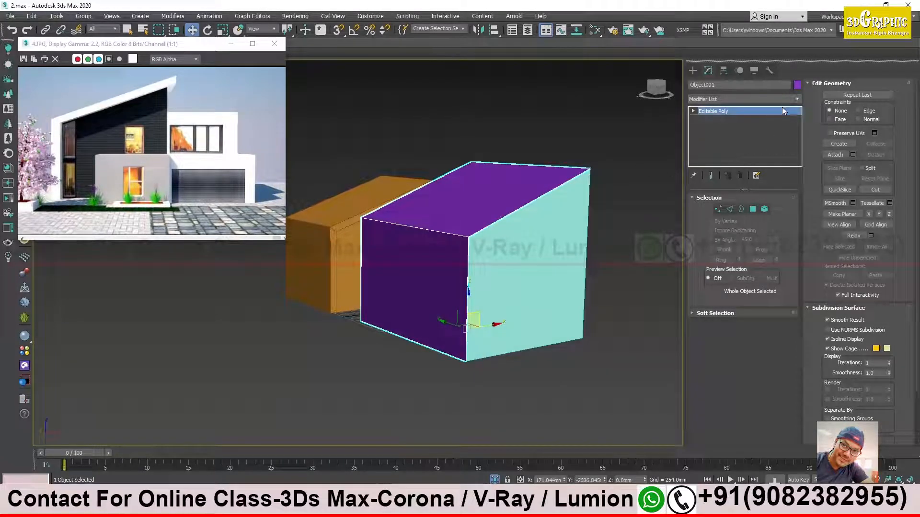
Change the detached roof-and-wall piece's object color to white to match the reference house.
{"action": "left_click", "coordinate": [798, 85]}
{"action": "left_click", "coordinate": [540, 273]}
{"action": "left_click", "coordinate": [512, 307]}
{"action": "middle_click_drag", "start_coordinate": [585, 298], "coordinate": [575, 298], "text": "alt"}
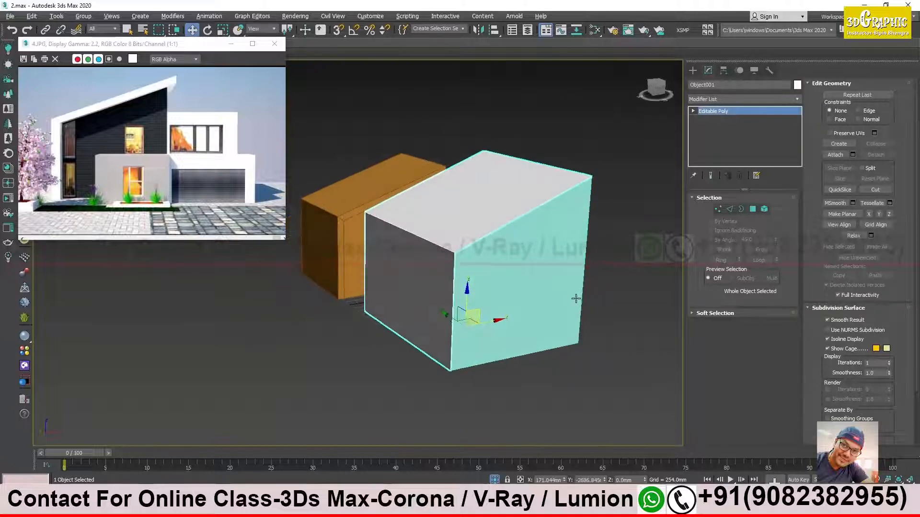
Set the remaining box body's object color to black.
{"action": "left_click", "coordinate": [560, 254]}
{"action": "left_click", "coordinate": [797, 85]}
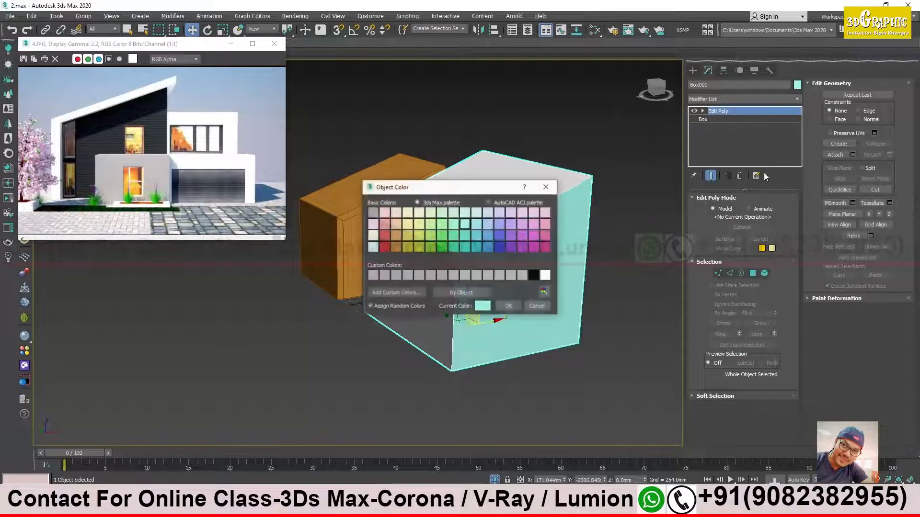
{"action": "left_click", "coordinate": [534, 276]}
{"action": "left_click", "coordinate": [509, 307]}
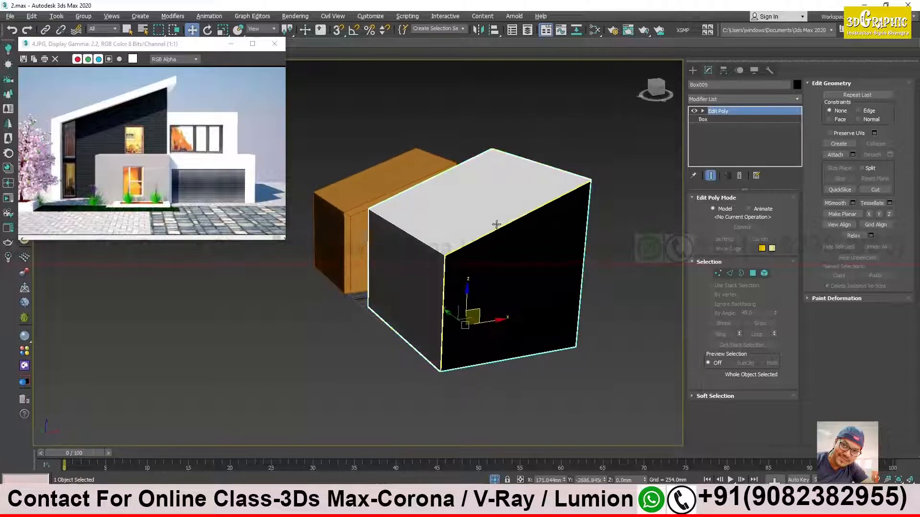
Move the white roof-and-wall piece away from the black box to check that it is separate, and undo the move.
{"action": "middle_click_drag", "start_coordinate": [502, 216], "coordinate": [474, 213], "text": "alt"}
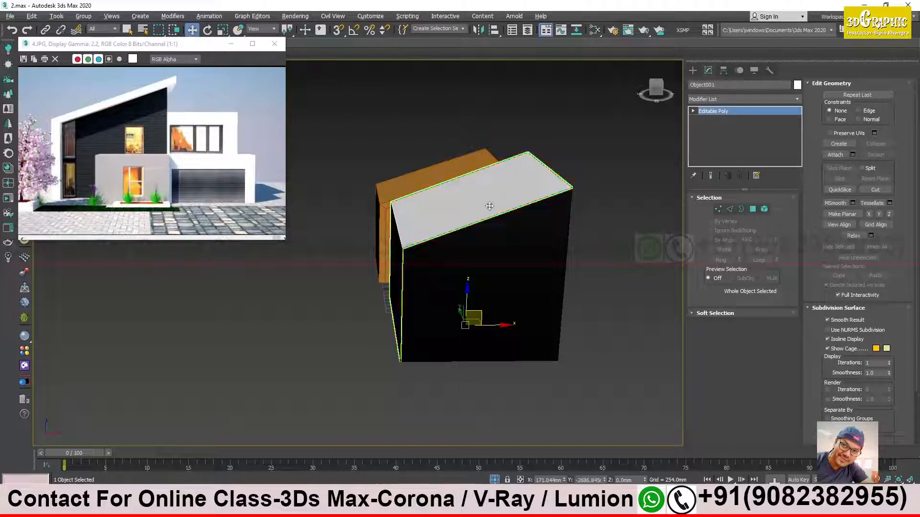
{"action": "middle_click_drag", "start_coordinate": [489, 207], "coordinate": [483, 206], "text": "alt"}
{"action": "scroll", "coordinate": [483, 206], "scroll_direction": "up", "scroll_amount": 3}
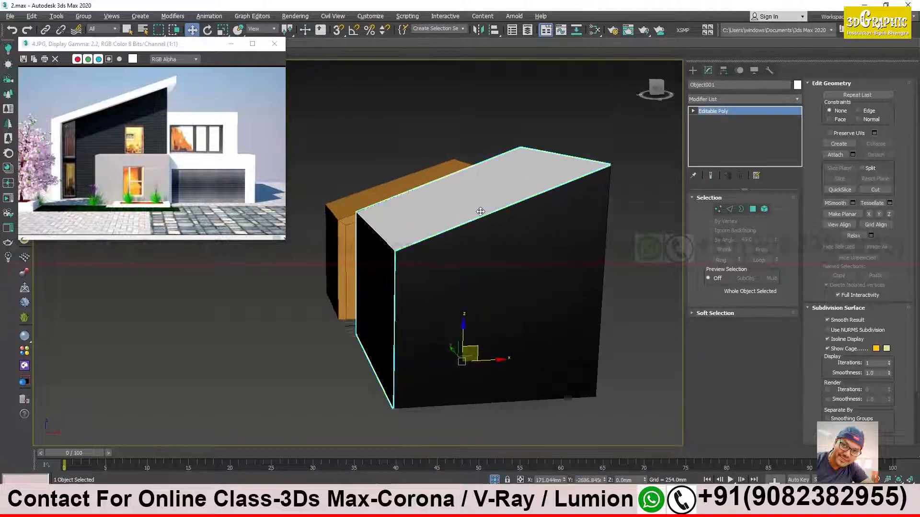
{"action": "middle_click_drag", "start_coordinate": [487, 349], "coordinate": [329, 201], "text": "alt"}
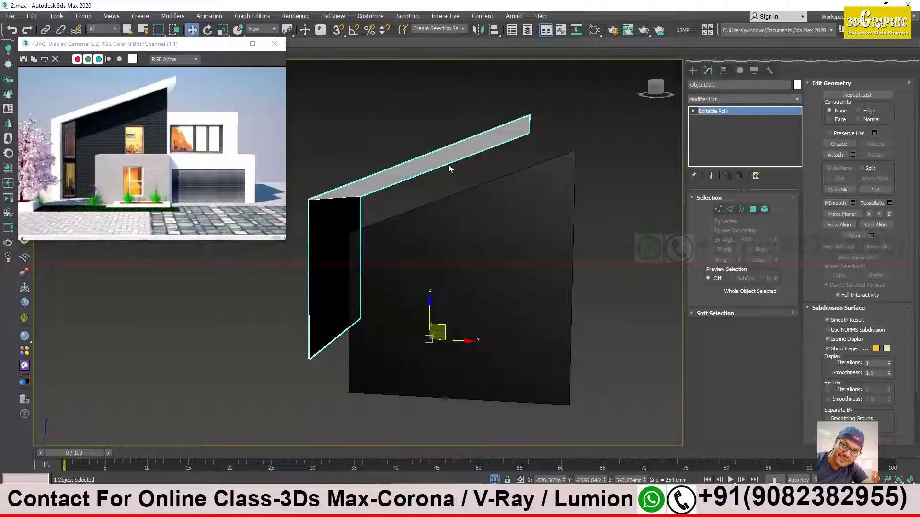
{"action": "key", "text": "ctrl+z"}
Apply a Shell modifier to the white roof-and-wall piece and look closely at its thickness along the sloped edge.
{"action": "middle_click_drag", "start_coordinate": [438, 205], "coordinate": [472, 219], "text": "alt"}
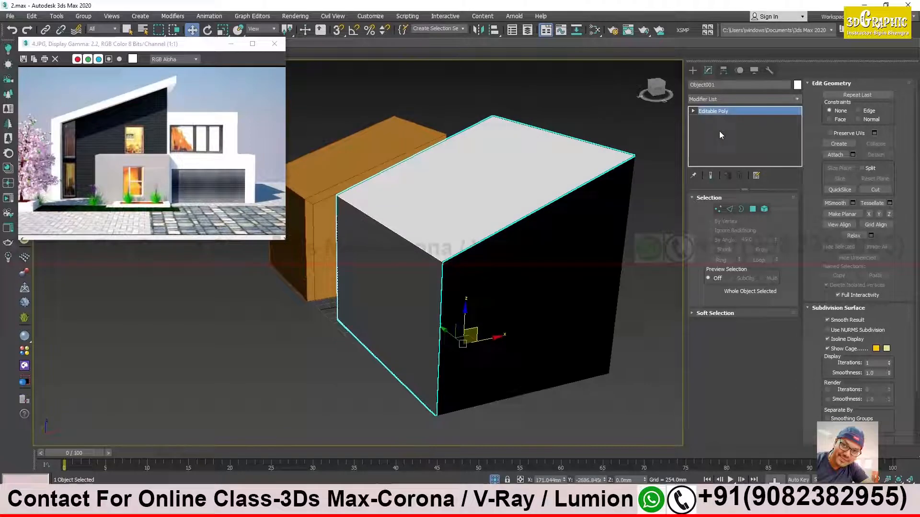
{"action": "left_click", "coordinate": [721, 99]}
{"action": "type", "text": "sh"}
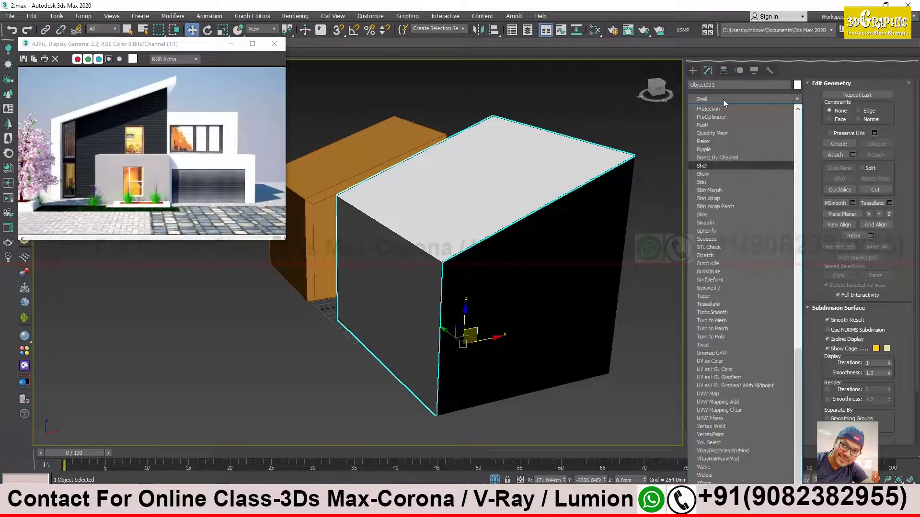
{"action": "left_click", "coordinate": [708, 165]}
{"action": "middle_click_drag", "start_coordinate": [637, 177], "coordinate": [604, 189], "text": "alt"}
{"action": "scroll", "coordinate": [536, 207], "scroll_direction": "up", "scroll_amount": 5}
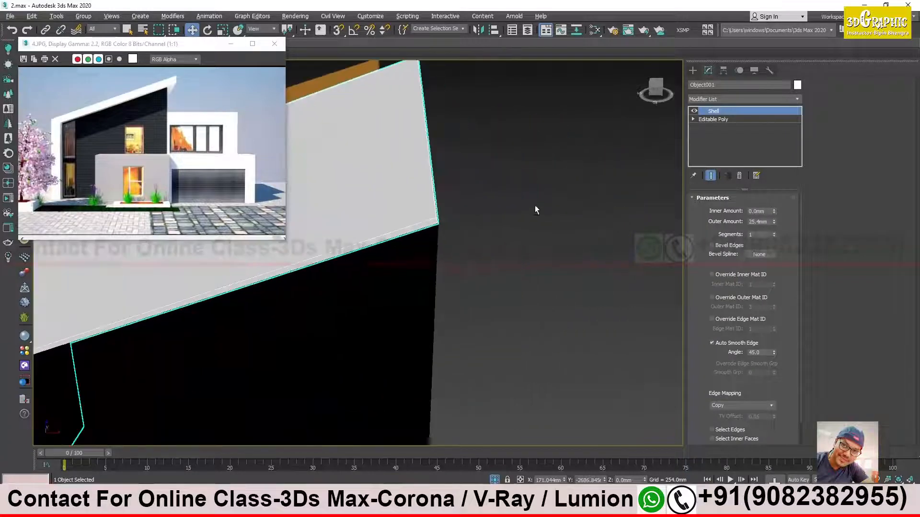
Set the white roof-and-wall piece's Shell outer amount to about 208.788 mm and reset its inner amount to 0.
{"action": "middle_click_drag", "start_coordinate": [429, 230], "coordinate": [508, 140], "text": "alt"}
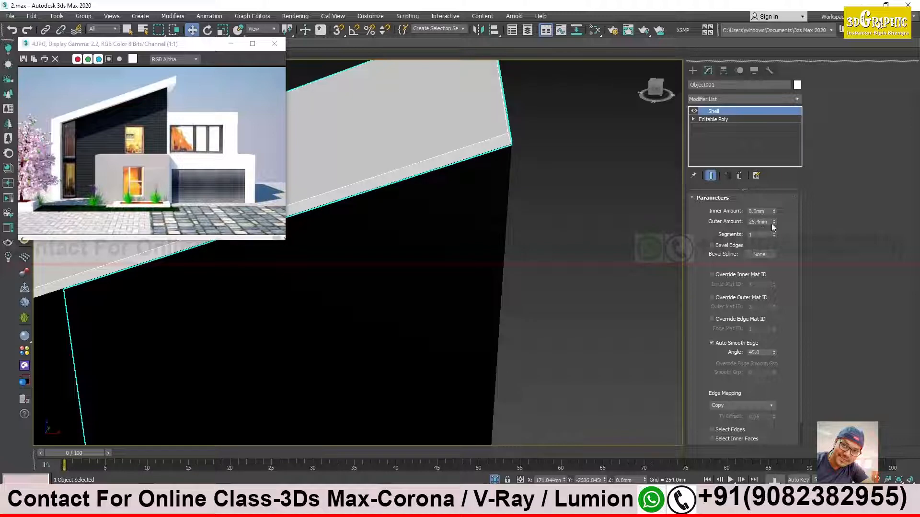
{"action": "left_click_drag", "start_coordinate": [774, 222], "coordinate": [760, 157]}
{"action": "middle_click_drag", "start_coordinate": [509, 160], "coordinate": [483, 183], "text": "alt"}
{"action": "mouse_move", "coordinate": [774, 223]}
{"action": "left_mouse_down"}
{"action": "mouse_move", "coordinate": [817, 300]}
{"action": "mouse_move", "coordinate": [857, 254]}
{"action": "mouse_move", "coordinate": [869, 220]}
{"action": "mouse_move", "coordinate": [847, 111]}
{"action": "mouse_move", "coordinate": [844, 336]}
{"action": "mouse_move", "coordinate": [853, 154]}
{"action": "mouse_move", "coordinate": [851, 309]}
{"action": "mouse_move", "coordinate": [845, 268]}
{"action": "mouse_move", "coordinate": [820, 228]}
{"action": "mouse_move", "coordinate": [776, 224]}
{"action": "left_mouse_up"}
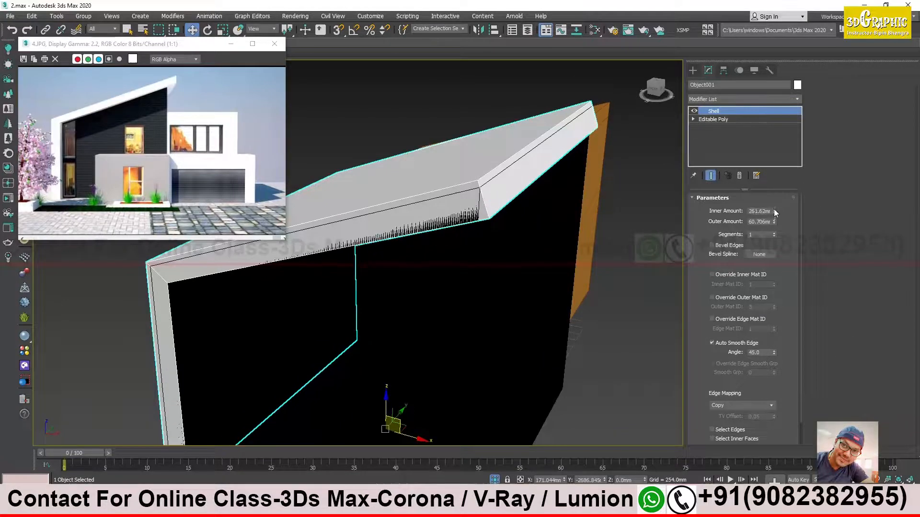
{"action": "right_click", "coordinate": [774, 211]}
{"action": "middle_click_drag", "start_coordinate": [416, 287], "coordinate": [324, 257], "text": "alt"}
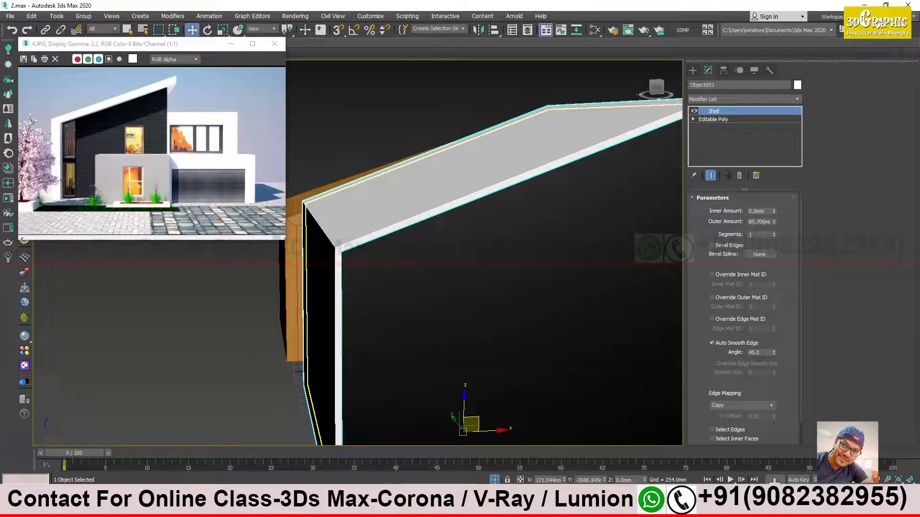
{"action": "left_click_drag", "start_coordinate": [774, 223], "coordinate": [774, 432]}
{"action": "middle_click_drag", "start_coordinate": [539, 238], "coordinate": [369, 325]}
{"action": "scroll", "coordinate": [469, 259], "scroll_direction": "down", "scroll_amount": 5}
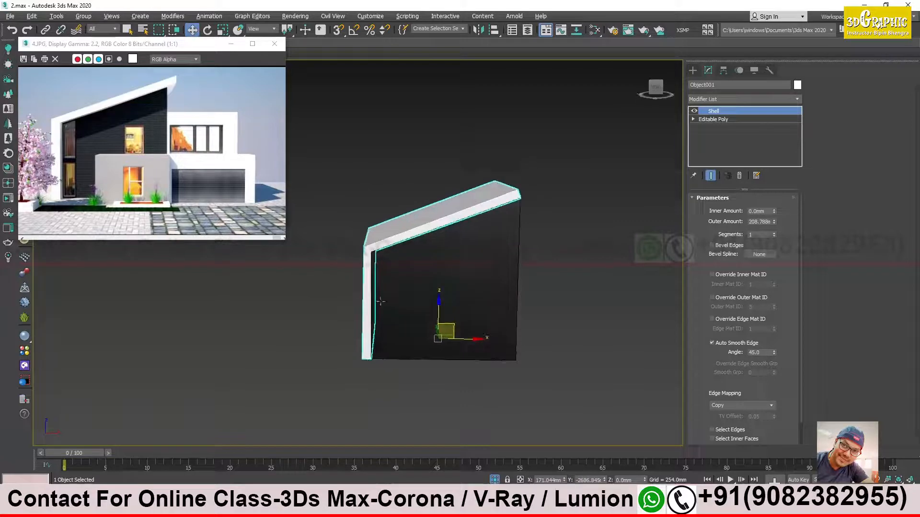
{"action": "mouse_move", "coordinate": [474, 198]}
{"action": "middle_mouse_down", "text": "alt"}
{"action": "mouse_move", "coordinate": [485, 193]}
{"action": "mouse_move", "coordinate": [486, 205]}
{"action": "middle_mouse_up", "text": "alt"}
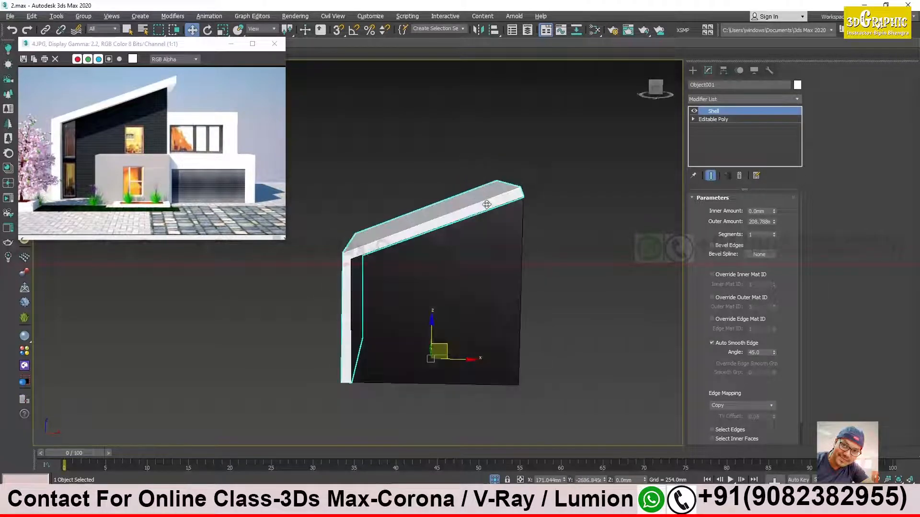
Try the Shell's Straighten Corners option on the roof-and-wall piece and turn it off again.
{"action": "scroll", "coordinate": [796, 351], "scroll_direction": "down", "scroll_amount": 2}
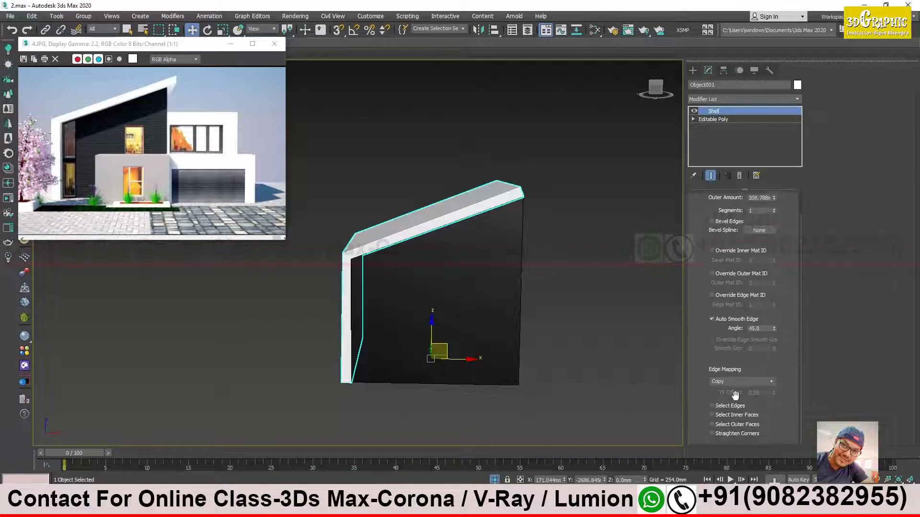
{"action": "left_click", "coordinate": [712, 434]}
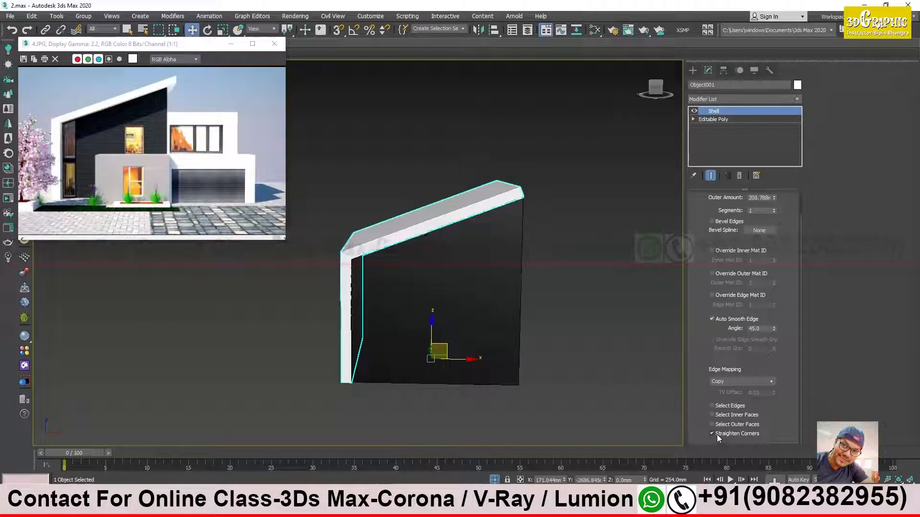
{"action": "left_click", "coordinate": [717, 435]}
{"action": "middle_click_drag", "start_coordinate": [342, 290], "coordinate": [339, 267], "text": "alt"}
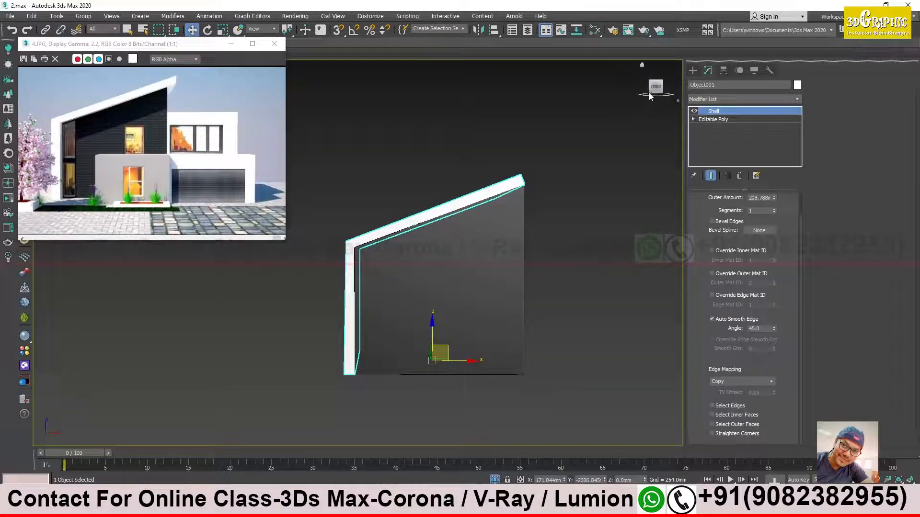
Inspect the shelled roof-and-wall corners in the Front view and enable Straighten Corners on the Shell modifier.
{"action": "key", "text": "f"}
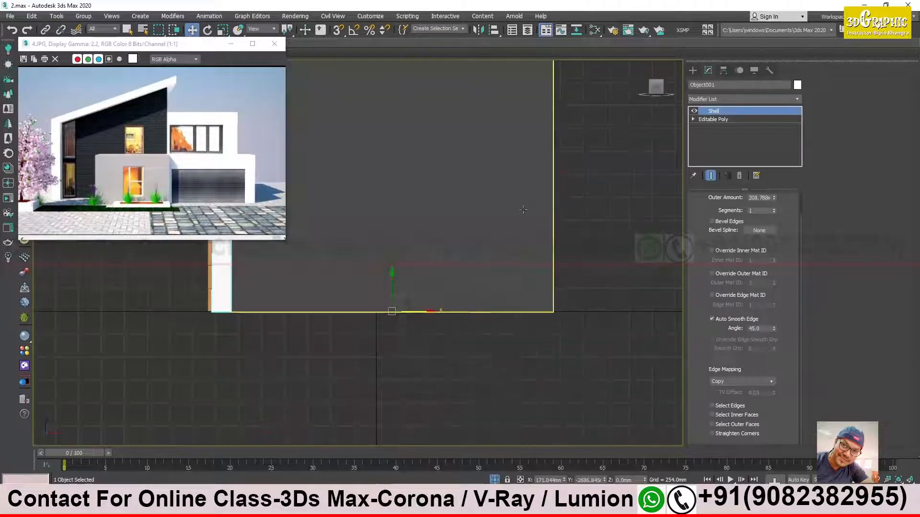
{"action": "middle_click_drag", "start_coordinate": [522, 207], "coordinate": [551, 283]}
{"action": "scroll", "coordinate": [551, 283], "scroll_direction": "down", "scroll_amount": 2}
{"action": "middle_click_drag", "start_coordinate": [479, 218], "coordinate": [476, 260]}
{"action": "middle_click_drag", "start_coordinate": [516, 204], "coordinate": [512, 216]}
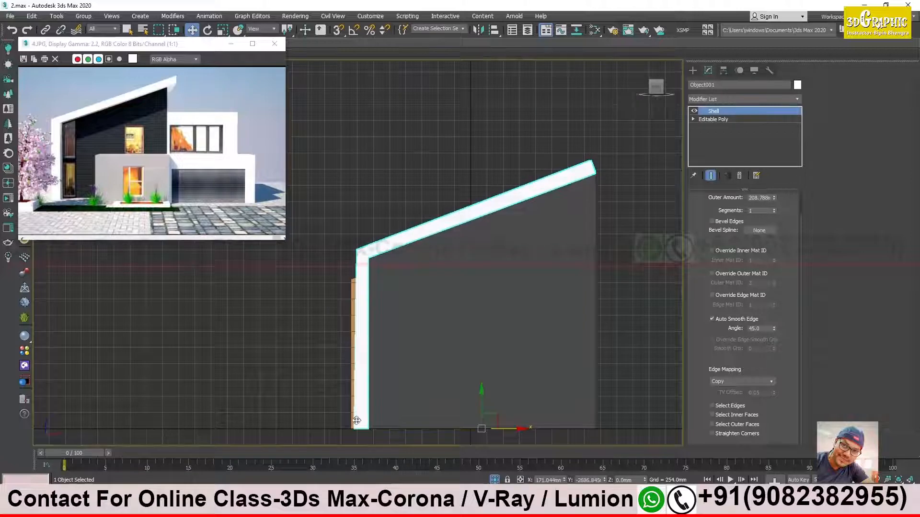
{"action": "scroll", "coordinate": [356, 421], "scroll_direction": "up", "scroll_amount": 2}
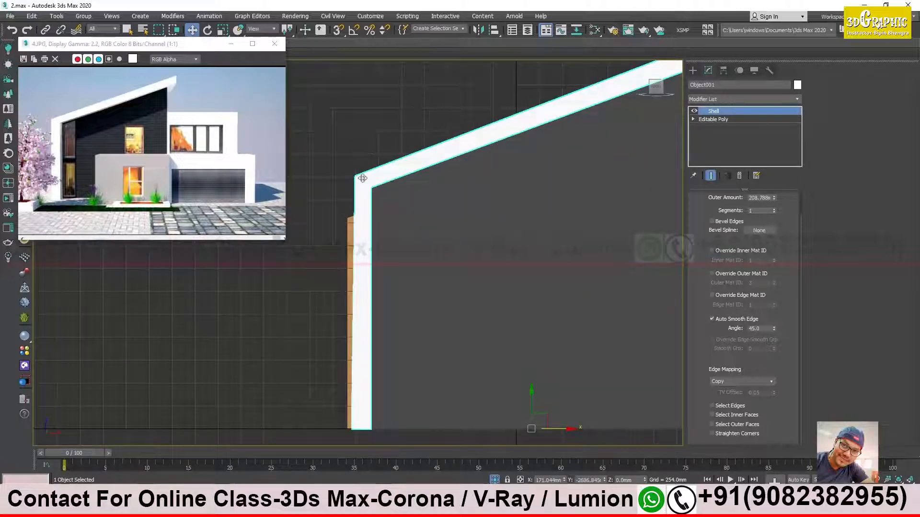
{"action": "middle_click_drag", "start_coordinate": [425, 201], "coordinate": [294, 300]}
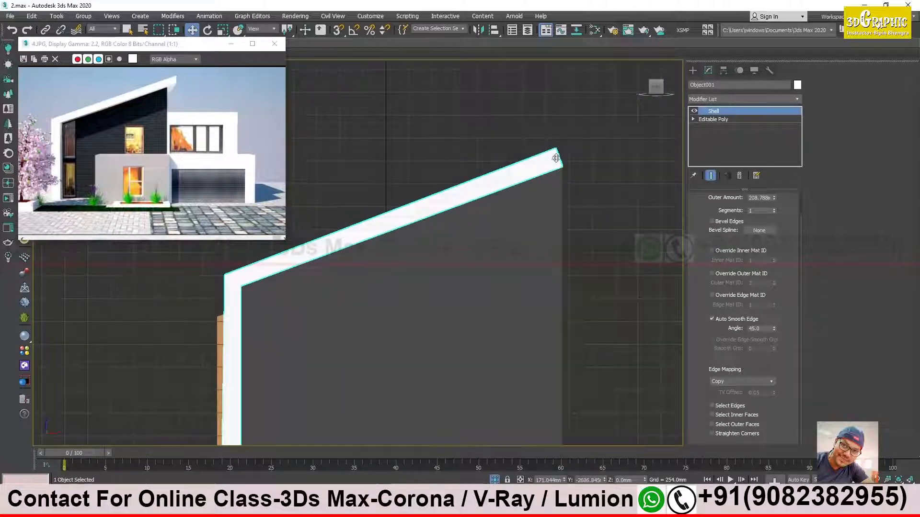
{"action": "scroll", "coordinate": [447, 234], "scroll_direction": "down", "scroll_amount": 2}
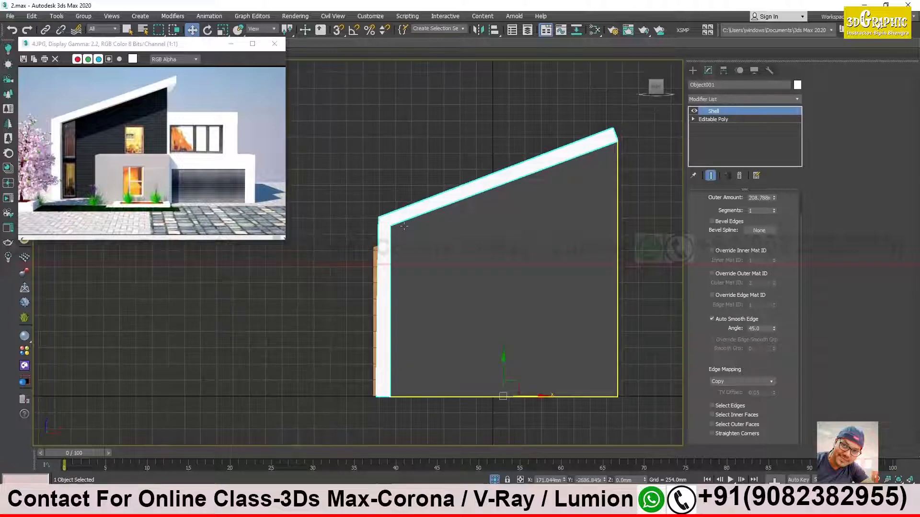
{"action": "left_click", "coordinate": [712, 434]}
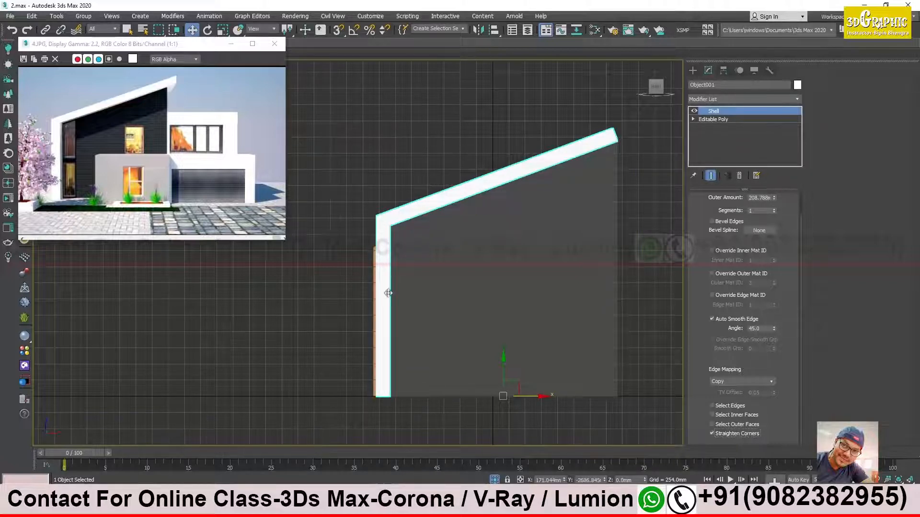
Compare the upper wall corner up close with Straighten Corners off and on, leaving the option on.
{"action": "scroll", "coordinate": [378, 243], "scroll_direction": "up", "scroll_amount": 2}
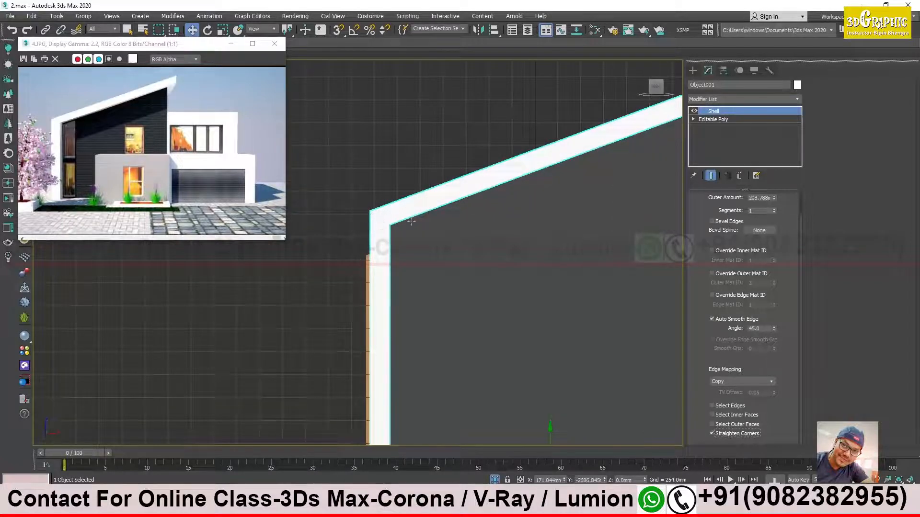
{"action": "left_click", "coordinate": [712, 433]}
{"action": "left_click", "coordinate": [711, 433]}
{"action": "scroll", "coordinate": [381, 222], "scroll_direction": "down", "scroll_amount": 3}
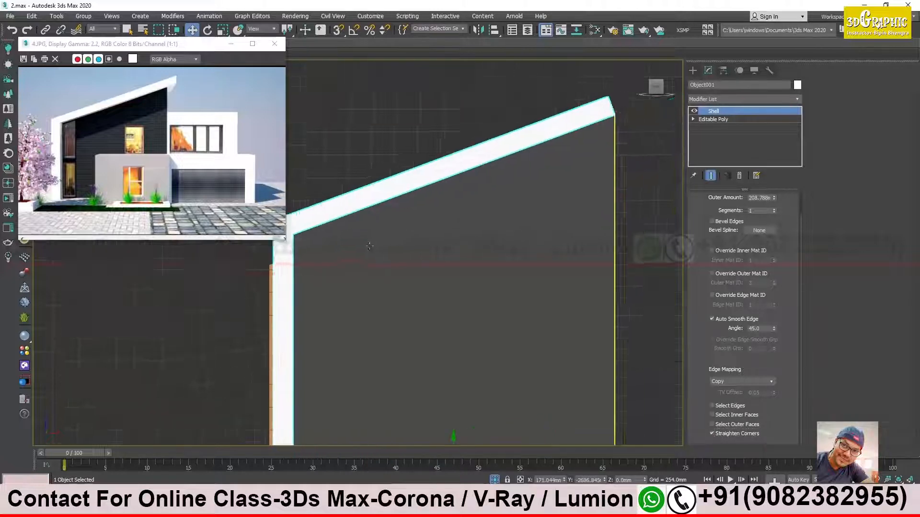
Add an Edit Poly modifier above the Shell on the white roof-and-wall piece.
{"action": "middle_click_drag", "start_coordinate": [368, 236], "coordinate": [438, 214], "text": "alt"}
{"action": "scroll", "coordinate": [173, 90], "scroll_direction": "up", "scroll_amount": 1}
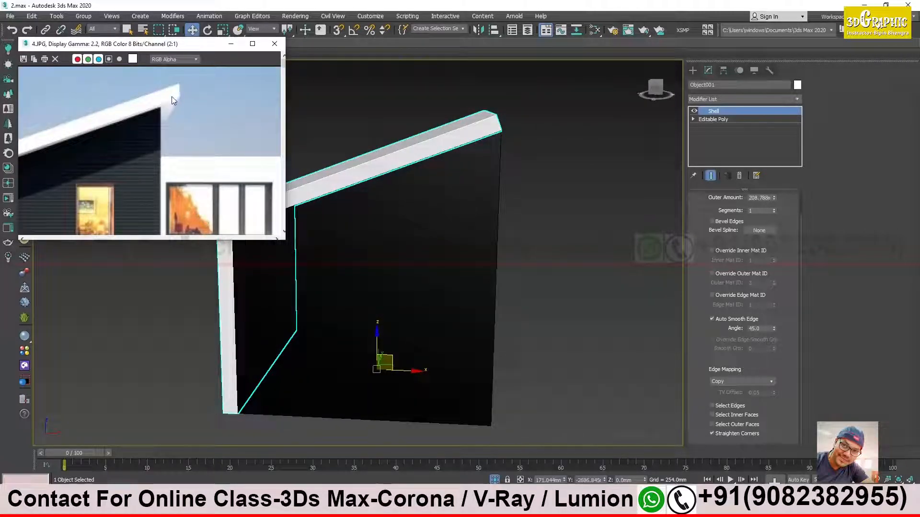
{"action": "middle_click_drag", "start_coordinate": [515, 250], "coordinate": [484, 222], "text": "alt"}
{"action": "scroll", "coordinate": [491, 144], "scroll_direction": "up", "scroll_amount": 3}
{"action": "mouse_move", "coordinate": [488, 145]}
{"action": "middle_mouse_down", "text": "alt"}
{"action": "mouse_move", "coordinate": [502, 143]}
{"action": "mouse_move", "coordinate": [490, 162]}
{"action": "mouse_move", "coordinate": [477, 148]}
{"action": "middle_mouse_up", "text": "alt"}
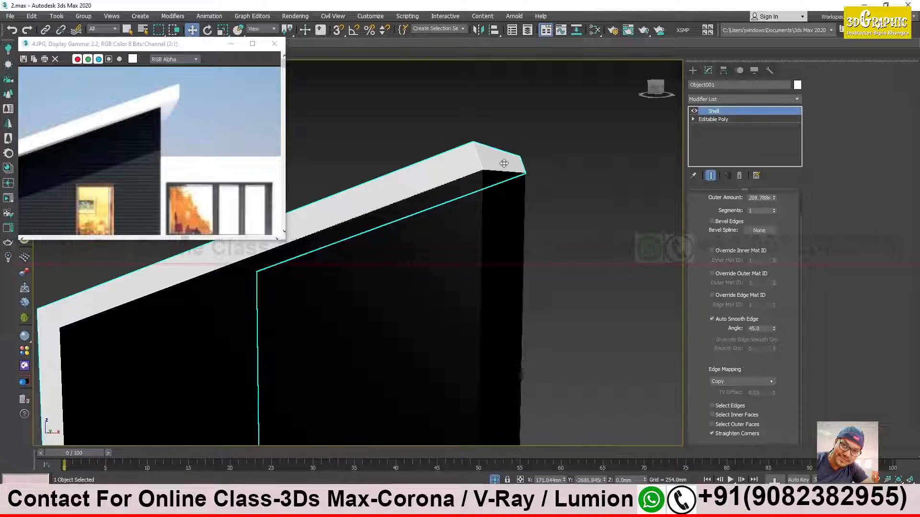
{"action": "left_click", "coordinate": [735, 98]}
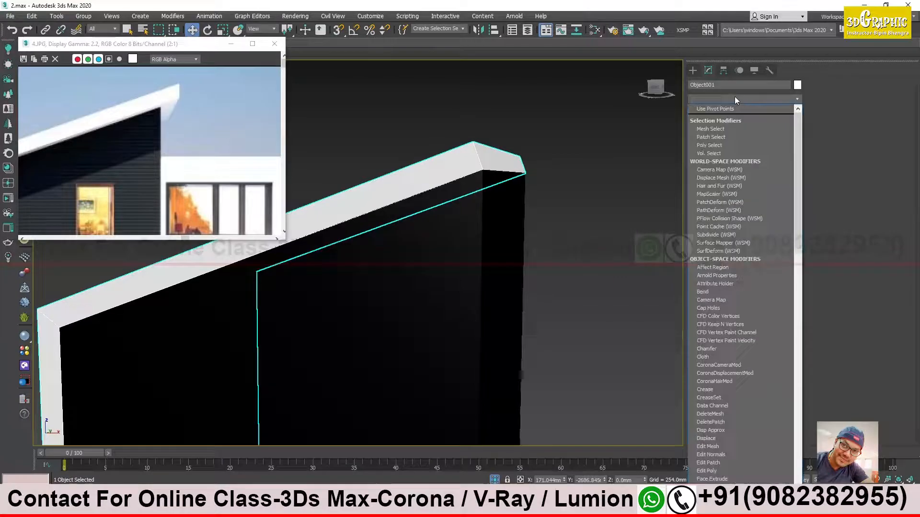
{"action": "key", "text": "e"}
{"action": "key", "text": "e"}
{"action": "key", "text": "e"}
{"action": "key", "text": "e"}
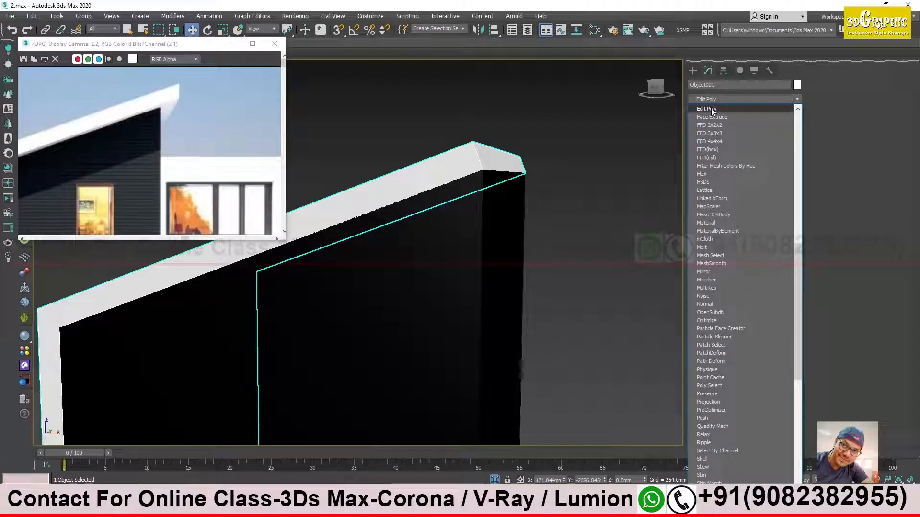
{"action": "left_click", "coordinate": [717, 109]}
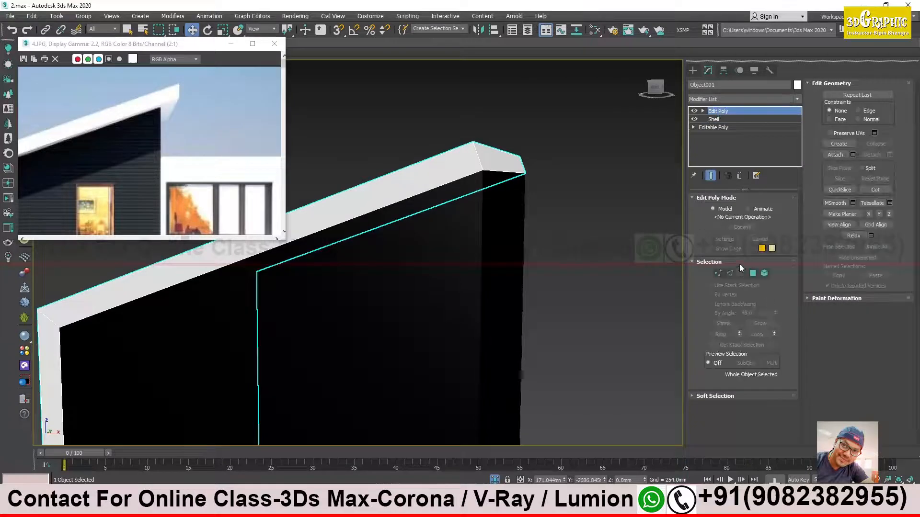
Select the end polygon at the roof's high side and move it outward along its local Z axis to form an overhang.
{"action": "left_click", "coordinate": [752, 274]}
{"action": "left_click", "coordinate": [508, 160]}
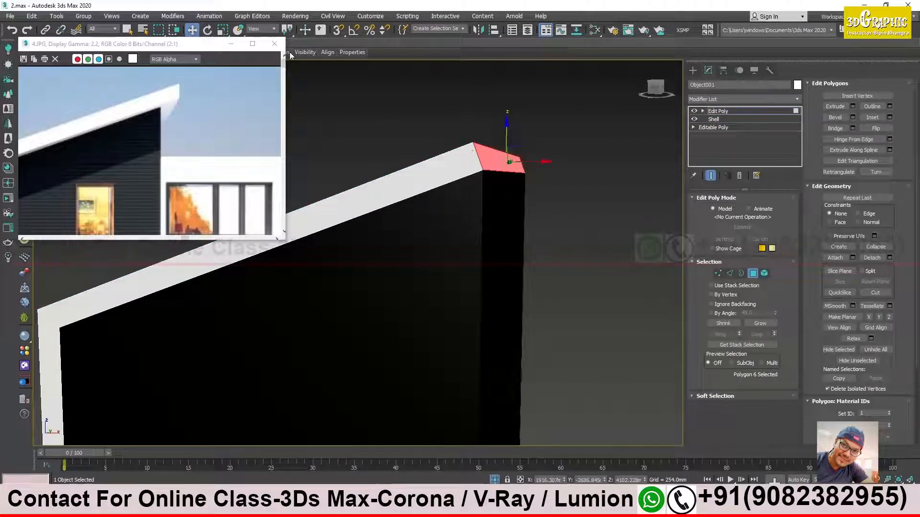
{"action": "left_click", "coordinate": [260, 29]}
{"action": "left_click", "coordinate": [252, 62]}
{"action": "middle_click_drag", "start_coordinate": [394, 136], "coordinate": [412, 134], "text": "alt"}
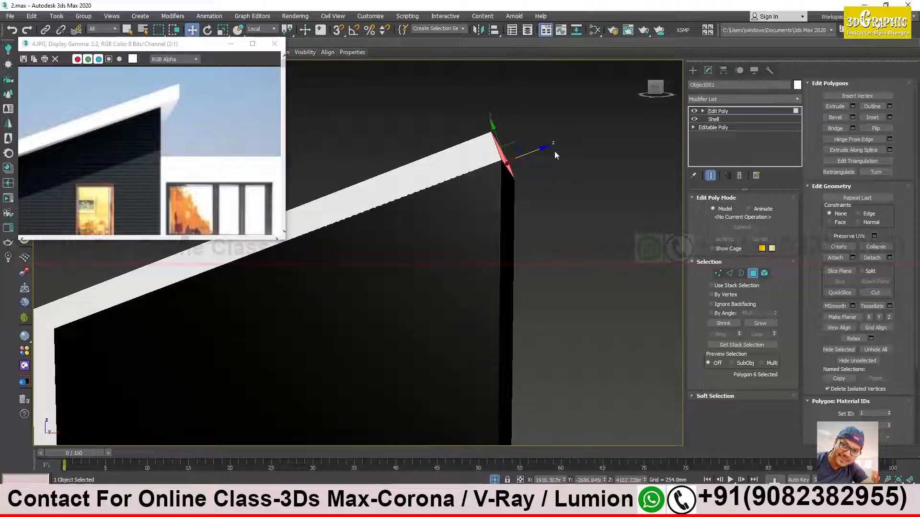
{"action": "left_click_drag", "start_coordinate": [540, 150], "coordinate": [574, 134]}
Examine the roof overhang from several angles and compare it with the reference image.
{"action": "scroll", "coordinate": [574, 135], "scroll_direction": "down", "scroll_amount": 5}
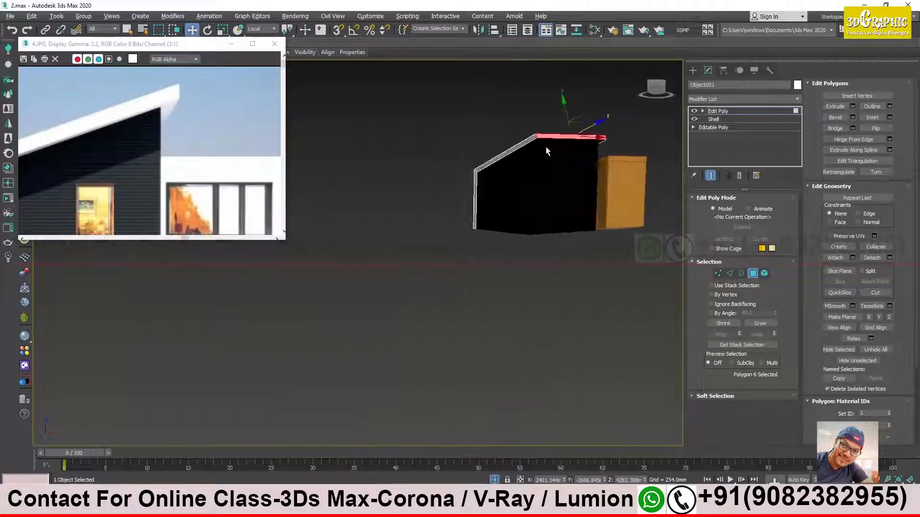
{"action": "scroll", "coordinate": [526, 156], "scroll_direction": "up", "scroll_amount": 1}
{"action": "middle_click_drag", "start_coordinate": [508, 150], "coordinate": [535, 162], "text": "alt"}
{"action": "scroll", "coordinate": [197, 145], "scroll_direction": "down", "scroll_amount": 1}
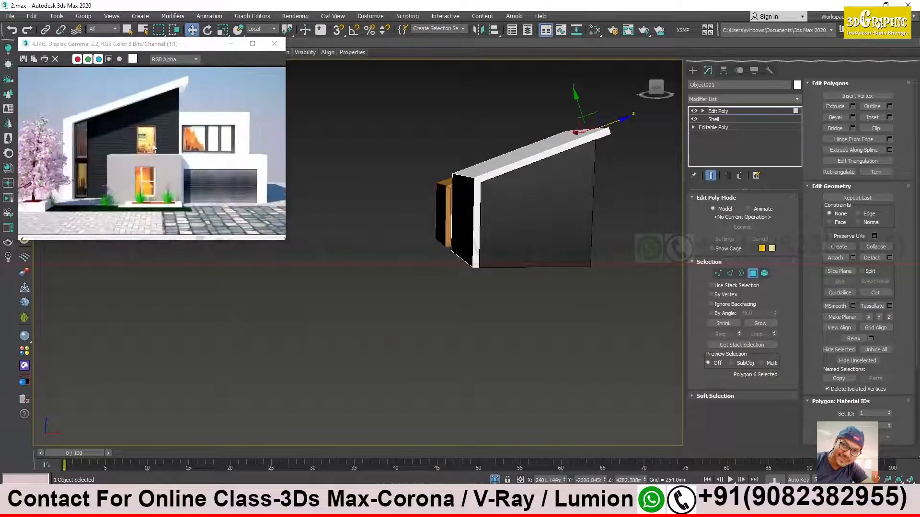
{"action": "scroll", "coordinate": [96, 166], "scroll_direction": "down", "scroll_amount": 1}
{"action": "middle_click_drag", "start_coordinate": [533, 210], "coordinate": [541, 156], "text": "alt"}
{"action": "scroll", "coordinate": [541, 157], "scroll_direction": "up", "scroll_amount": 3}
{"action": "middle_click_drag", "start_coordinate": [491, 170], "coordinate": [413, 185], "text": "alt"}
Select the front edge polygons of the roof and side wall and move them forward about 170.7 mm along local Z.
{"action": "scroll", "coordinate": [430, 195], "scroll_direction": "up", "scroll_amount": 6}
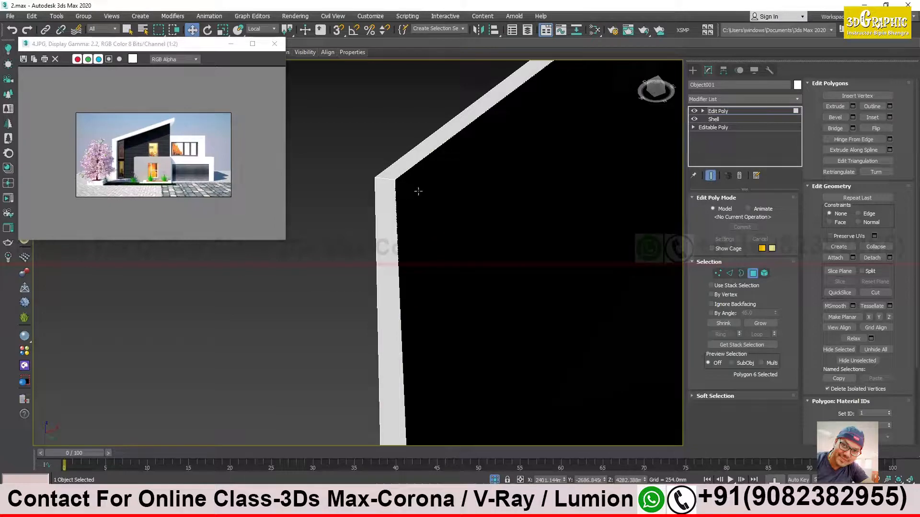
{"action": "left_click", "coordinate": [402, 168]}
{"action": "left_click", "coordinate": [388, 199], "text": "ctrl"}
{"action": "scroll", "coordinate": [485, 209], "scroll_direction": "down", "scroll_amount": 8}
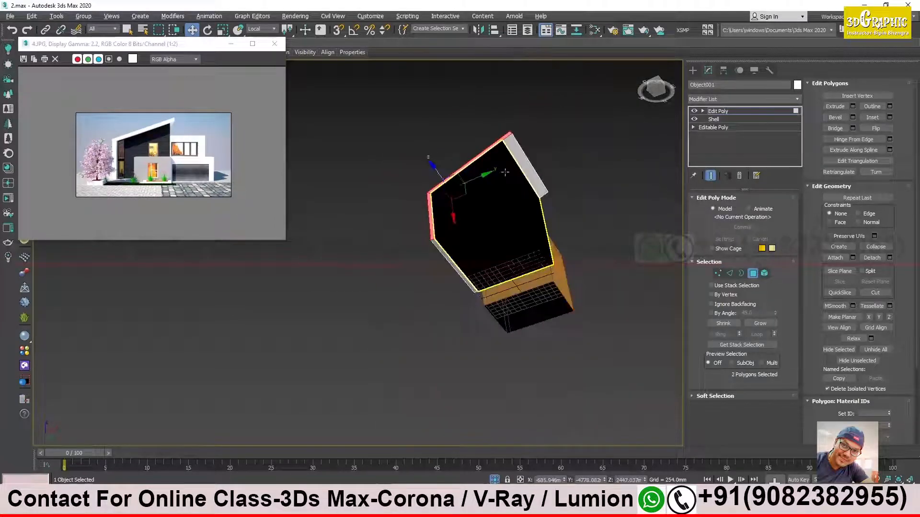
{"action": "scroll", "coordinate": [435, 209], "scroll_direction": "up", "scroll_amount": 8}
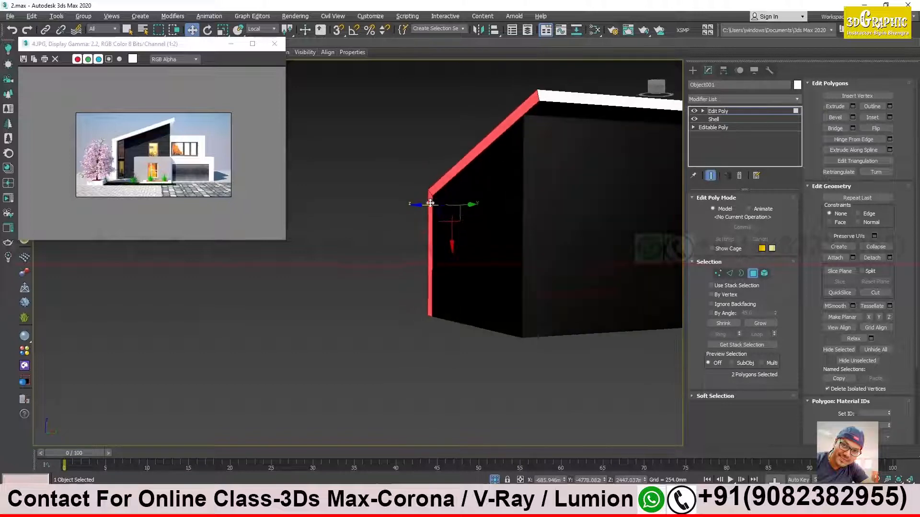
{"action": "scroll", "coordinate": [435, 209], "scroll_direction": "up", "scroll_amount": 2}
{"action": "left_click_drag", "start_coordinate": [428, 205], "coordinate": [417, 207]}
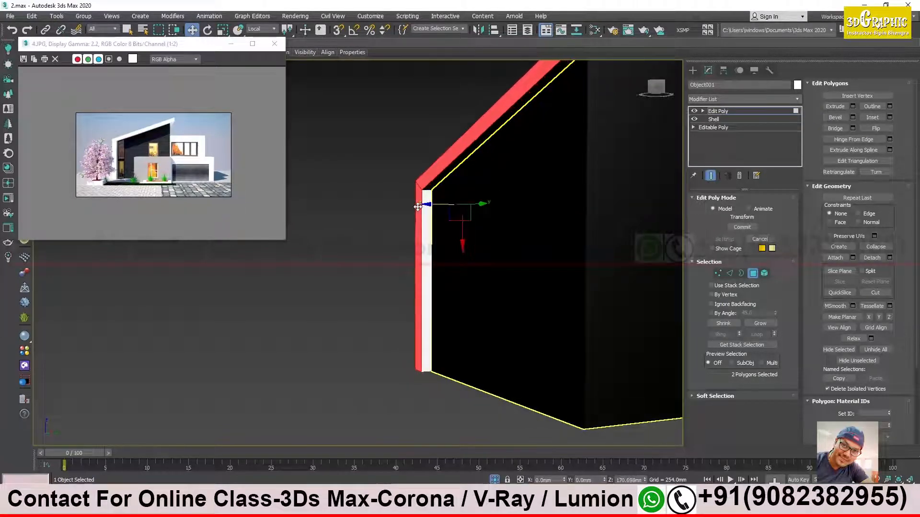
{"action": "middle_click_drag", "start_coordinate": [421, 199], "coordinate": [539, 152], "text": "alt"}
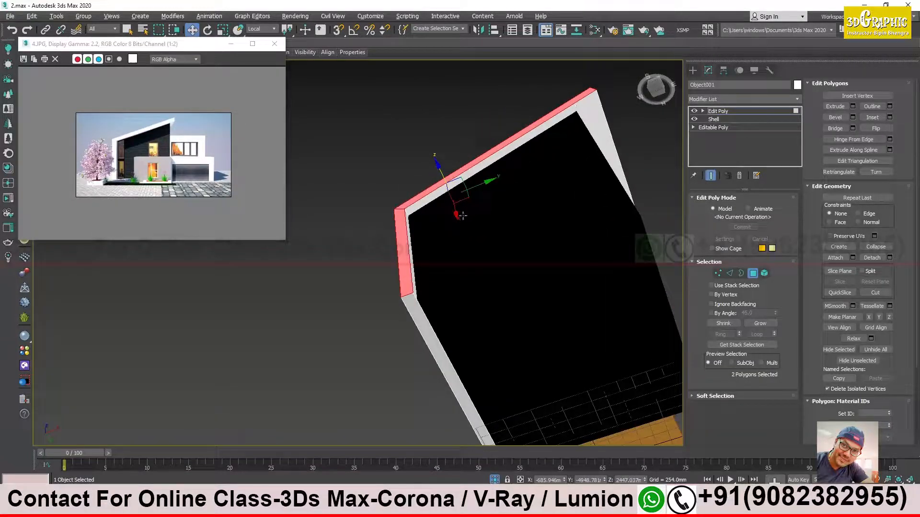
{"action": "middle_click_drag", "start_coordinate": [461, 216], "coordinate": [727, 126], "text": "alt"}
{"action": "left_click", "coordinate": [726, 111]}
{"action": "left_click", "coordinate": [470, 99]}
Change the black box body's object color to light gray.
{"action": "middle_click_drag", "start_coordinate": [472, 103], "coordinate": [445, 145], "text": "alt"}
{"action": "scroll", "coordinate": [459, 139], "scroll_direction": "down", "scroll_amount": 4}
{"action": "scroll", "coordinate": [435, 145], "scroll_direction": "up", "scroll_amount": 3}
{"action": "middle_click_drag", "start_coordinate": [445, 145], "coordinate": [467, 177]}
{"action": "middle_click_drag", "start_coordinate": [467, 176], "coordinate": [476, 262]}
{"action": "left_click", "coordinate": [476, 262]}
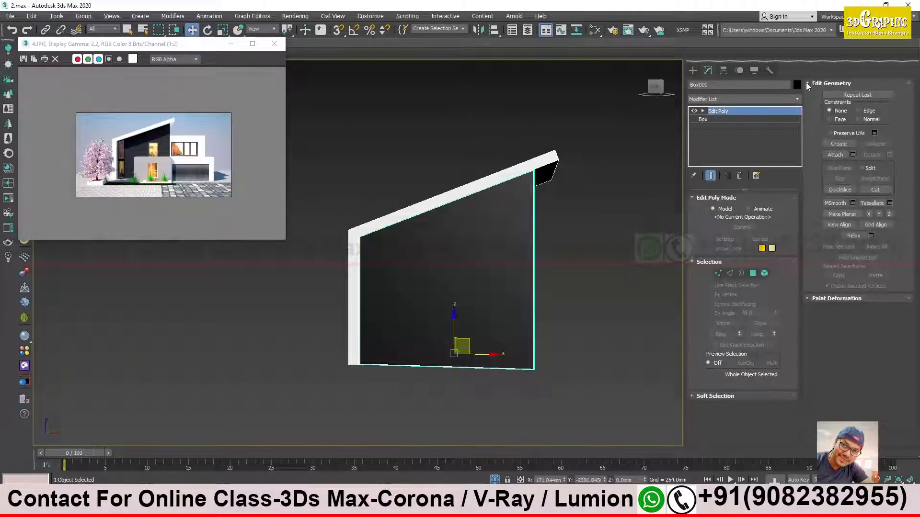
{"action": "left_click", "coordinate": [796, 85]}
{"action": "left_click", "coordinate": [411, 271]}
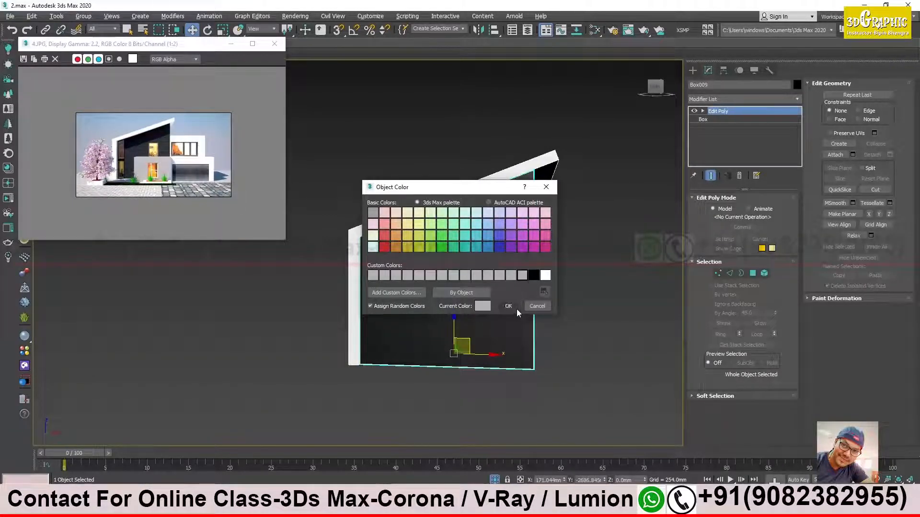
{"action": "left_click", "coordinate": [538, 308]}
{"action": "middle_click_drag", "start_coordinate": [537, 320], "coordinate": [519, 298], "text": "alt"}
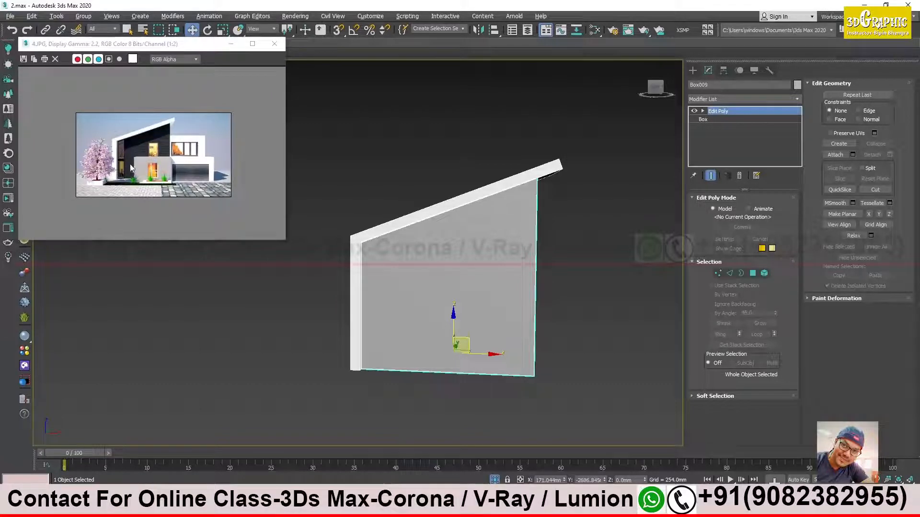
Add a second Edit Poly modifier to the light gray box body and switch to edge selection.
{"action": "middle_click_drag", "start_coordinate": [519, 250], "coordinate": [499, 253], "text": "alt"}
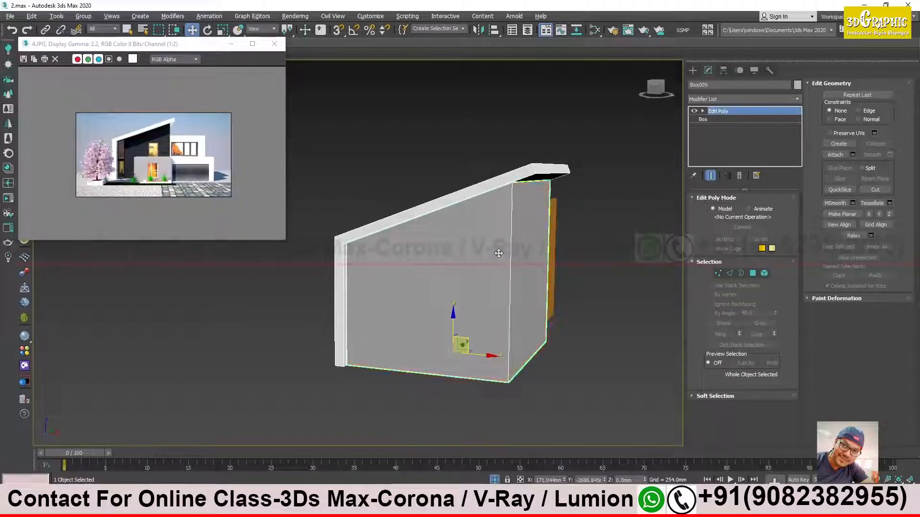
{"action": "left_click", "coordinate": [728, 100]}
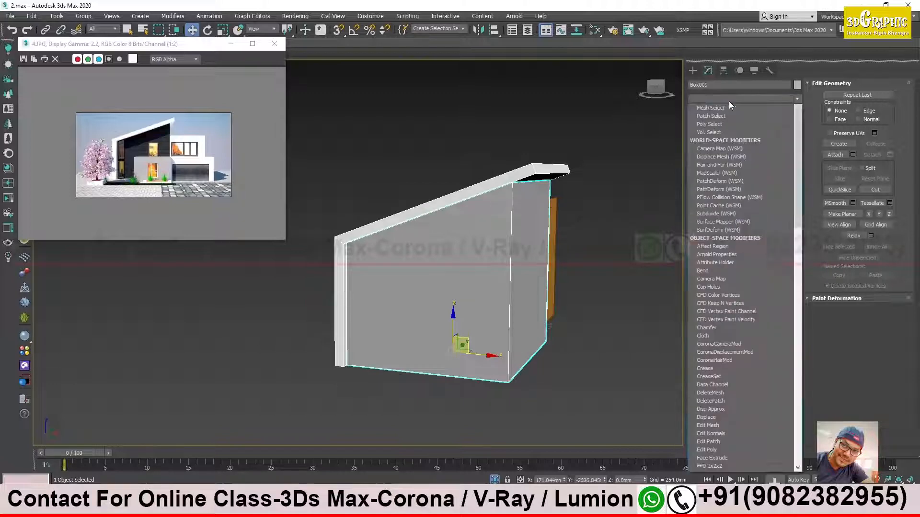
{"action": "key", "text": "e"}
{"action": "key", "text": "e"}
{"action": "key", "text": "e"}
{"action": "key", "text": "e"}
{"action": "left_click", "coordinate": [727, 109]}
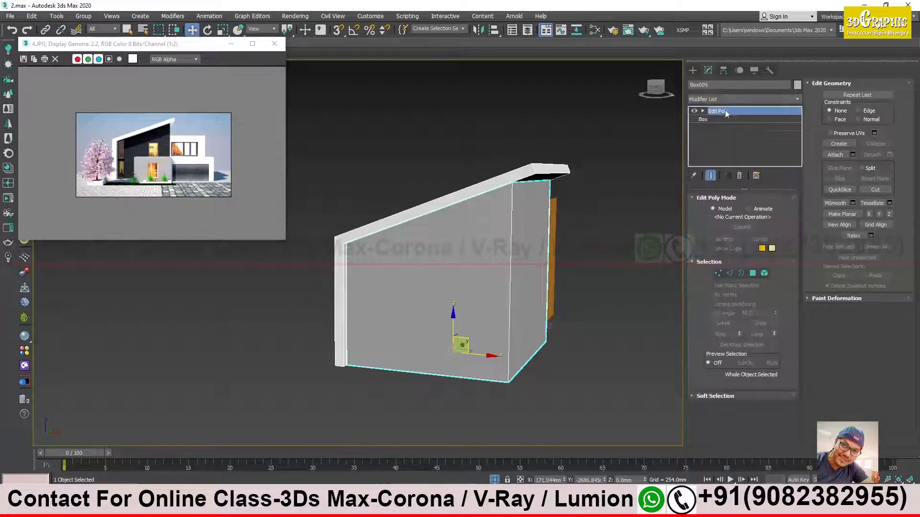
{"action": "left_click", "coordinate": [730, 272]}
Enlarge the reference image to study the tall corner window and move its window clear of the model.
{"action": "mouse_move", "coordinate": [483, 277]}
{"action": "middle_mouse_down", "text": "alt"}
{"action": "mouse_move", "coordinate": [513, 308]}
{"action": "mouse_move", "coordinate": [470, 283]}
{"action": "middle_mouse_up", "text": "alt"}
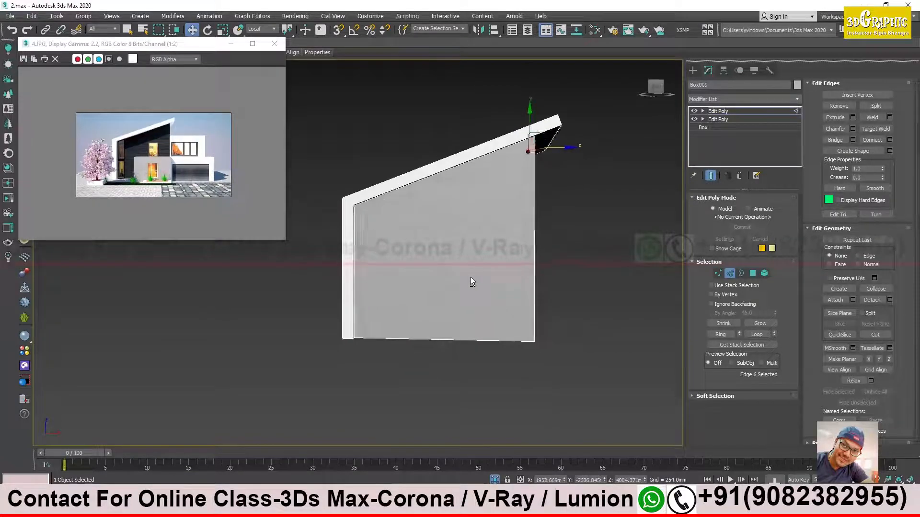
{"action": "middle_click_drag", "start_coordinate": [599, 280], "coordinate": [479, 264], "text": "alt"}
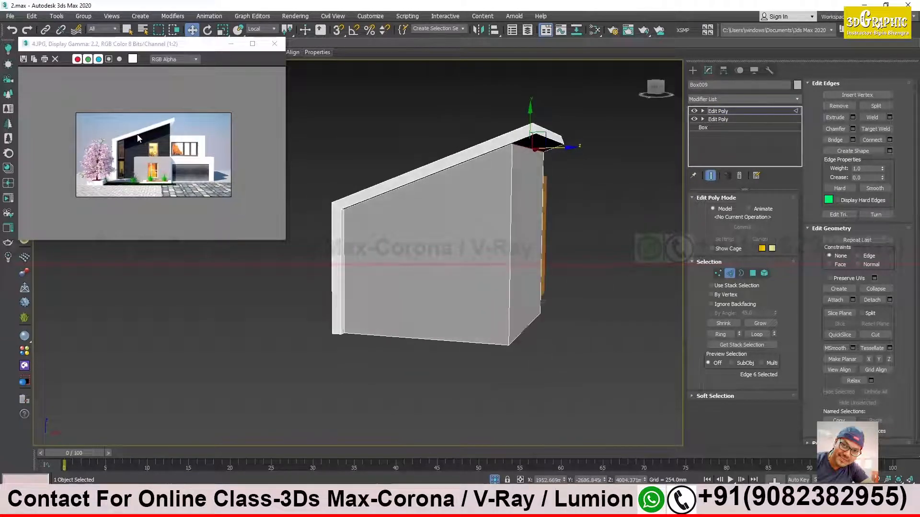
{"action": "scroll", "coordinate": [127, 148], "scroll_direction": "up", "scroll_amount": 1}
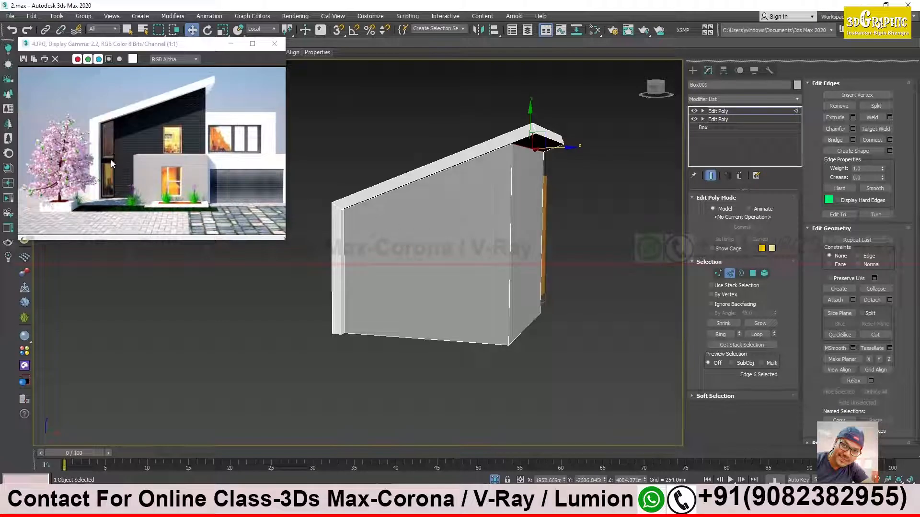
{"action": "left_click", "coordinate": [412, 339]}
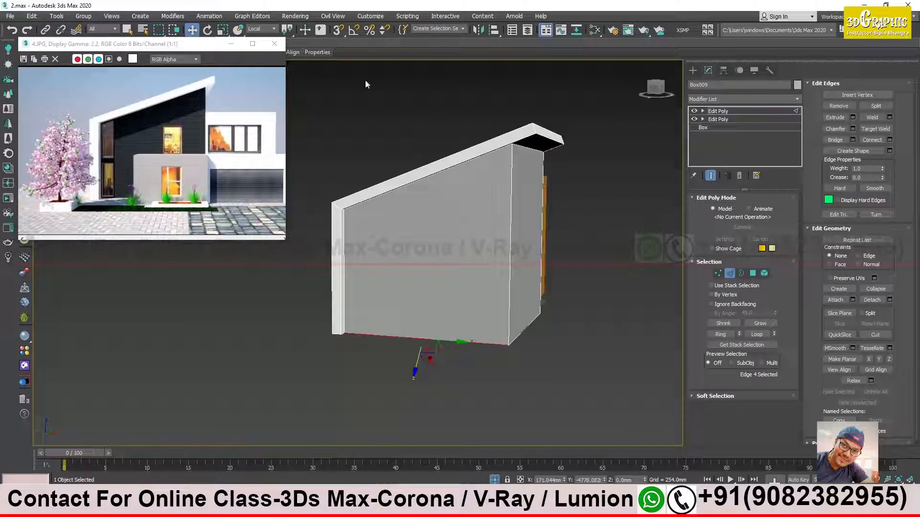
{"action": "left_click_drag", "start_coordinate": [207, 44], "coordinate": [158, 104]}
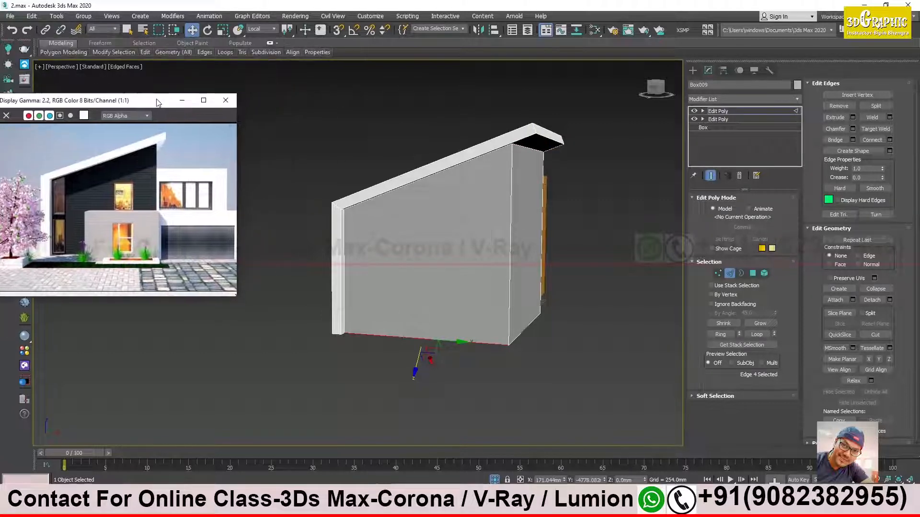
Set the reference coordinate system to World and ring-select the edges matching the front face's bottom and sloped top edges.
{"action": "middle_click_drag", "start_coordinate": [490, 363], "coordinate": [429, 357], "text": "alt"}
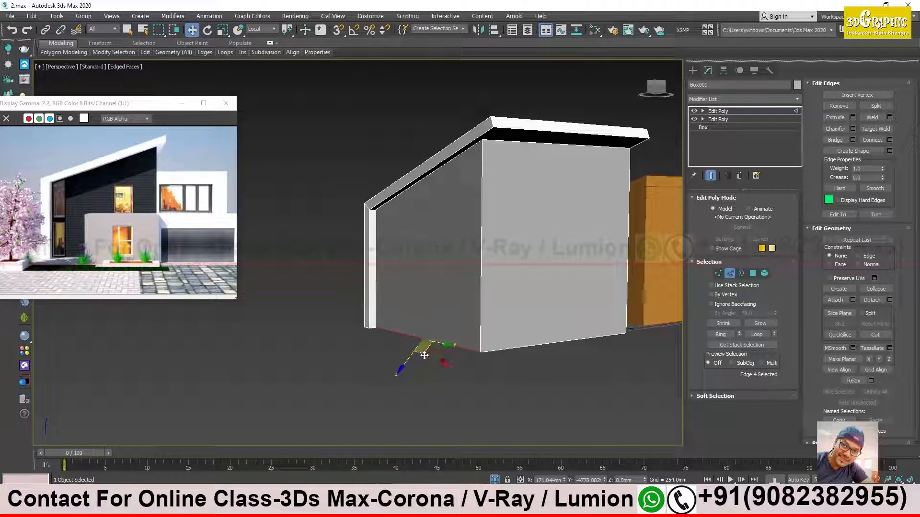
{"action": "left_click", "coordinate": [265, 28]}
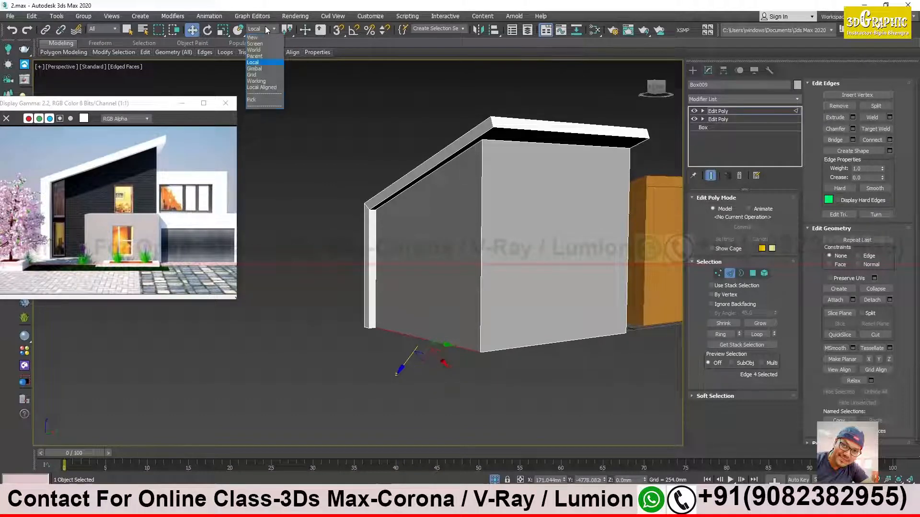
{"action": "left_click", "coordinate": [259, 50]}
{"action": "middle_click_drag", "start_coordinate": [459, 297], "coordinate": [395, 196], "text": "alt"}
{"action": "left_click", "coordinate": [394, 195]}
{"action": "middle_click_drag", "start_coordinate": [411, 243], "coordinate": [431, 206], "text": "alt"}
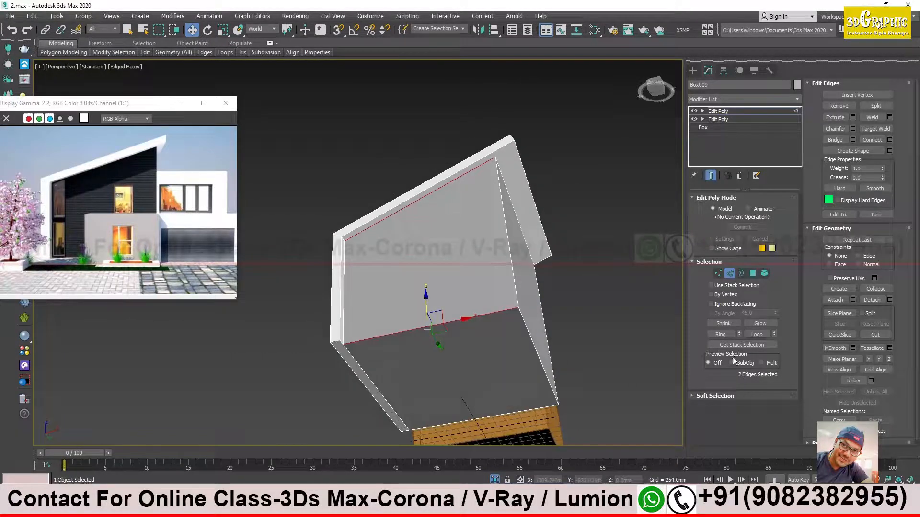
{"action": "left_click", "coordinate": [720, 334]}
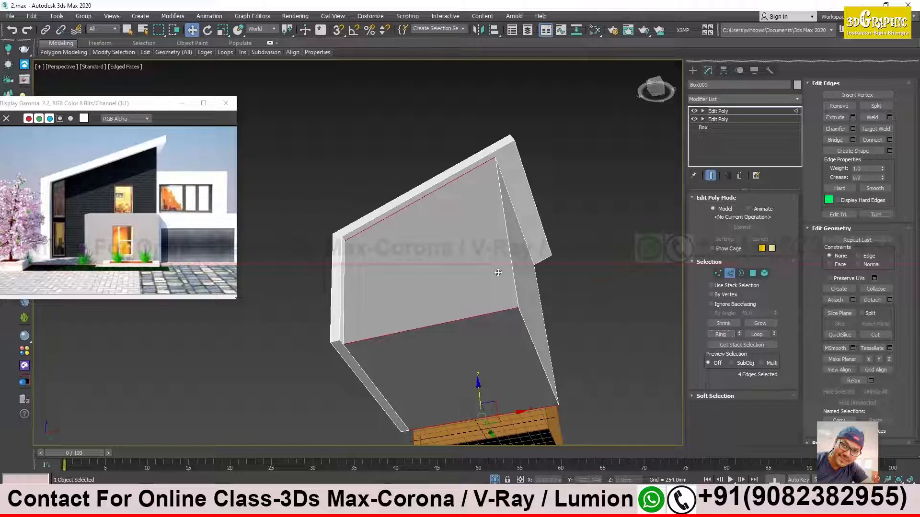
Connect the selected edge ring with 2 segments, setting pinch to -36 and slide to -162.
{"action": "right_click", "coordinate": [417, 211]}
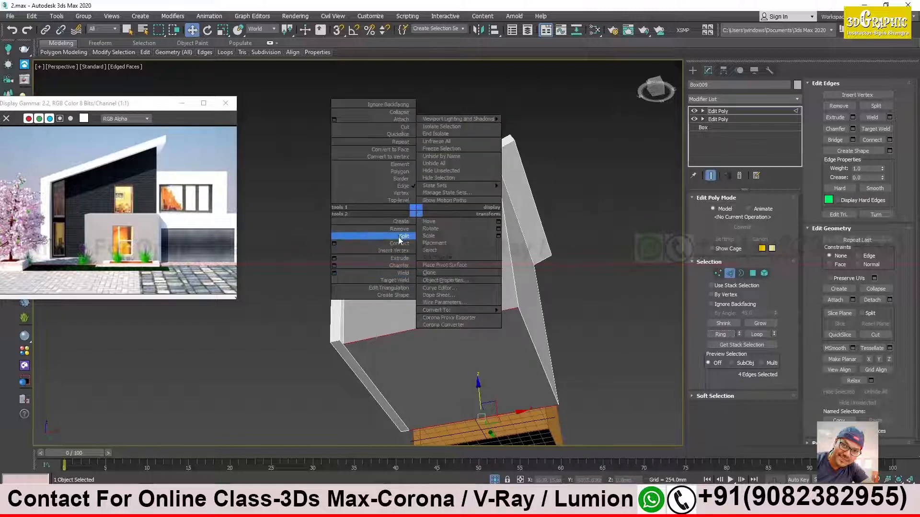
{"action": "left_click", "coordinate": [334, 244]}
{"action": "middle_click_drag", "start_coordinate": [403, 271], "coordinate": [422, 287], "text": "alt"}
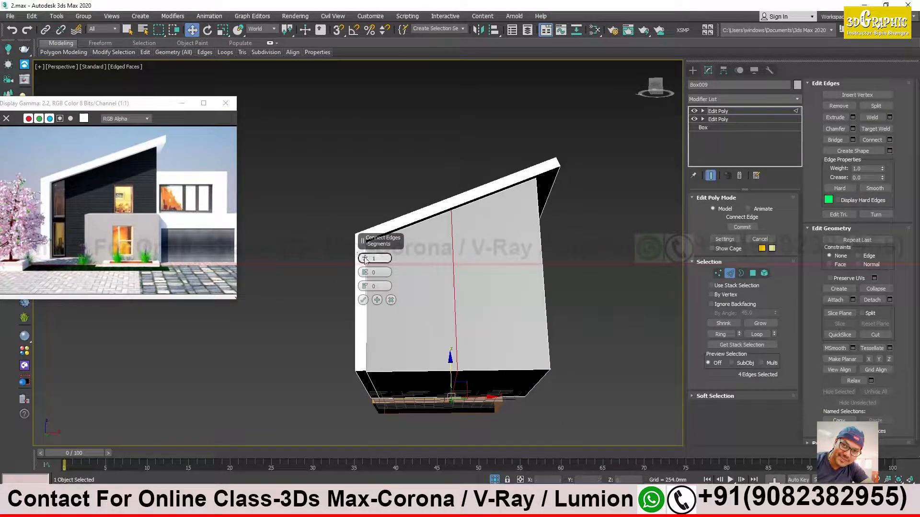
{"action": "left_click_drag", "start_coordinate": [364, 257], "coordinate": [364, 254]}
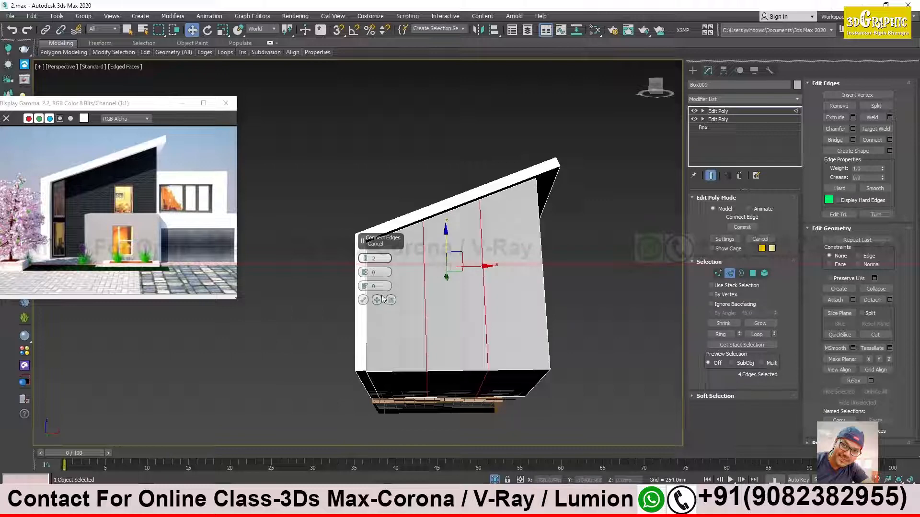
{"action": "left_click_drag", "start_coordinate": [365, 286], "coordinate": [364, 405]}
{"action": "left_click_drag", "start_coordinate": [365, 272], "coordinate": [311, 454]}
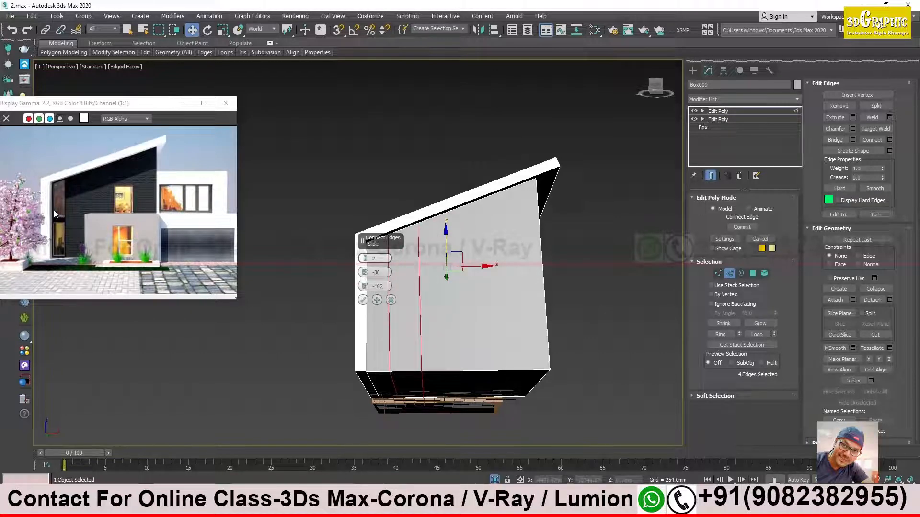
Refine the two vertical connecting lines to pinch -45 and slide -283 to match the reference's tall window, and commit them.
{"action": "scroll", "coordinate": [55, 213], "scroll_direction": "up", "scroll_amount": 1}
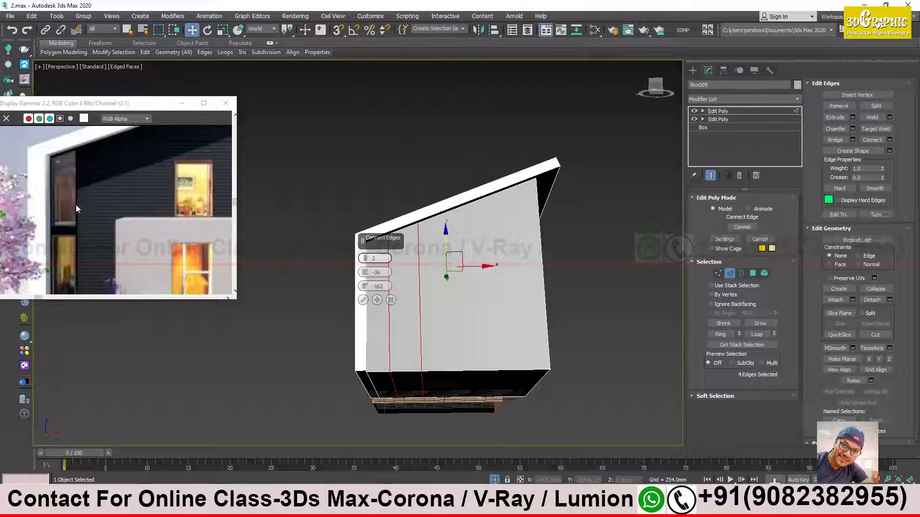
{"action": "left_click_drag", "start_coordinate": [372, 240], "coordinate": [410, 106]}
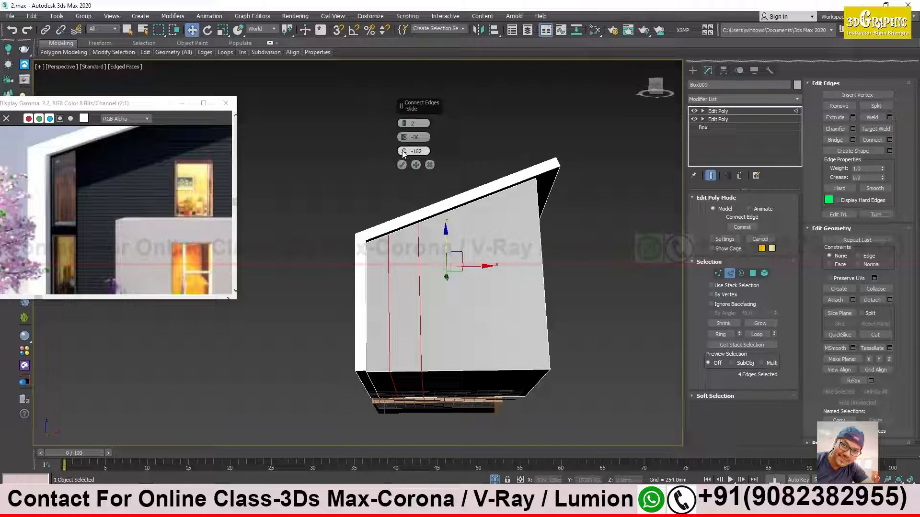
{"action": "left_click_drag", "start_coordinate": [404, 137], "coordinate": [373, 371]}
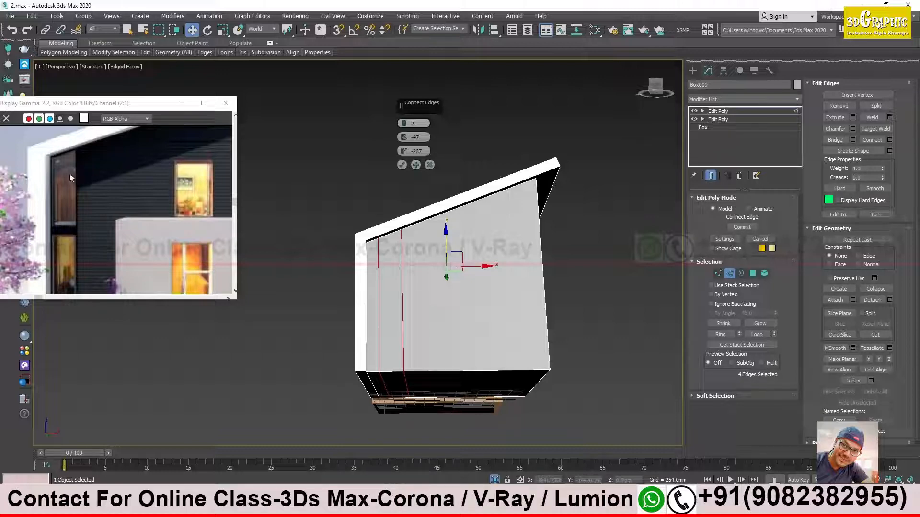
{"action": "left_click_drag", "start_coordinate": [403, 151], "coordinate": [405, 205]}
{"action": "middle_click_drag", "start_coordinate": [405, 205], "coordinate": [394, 227], "text": "alt"}
{"action": "left_click_drag", "start_coordinate": [403, 137], "coordinate": [406, 118]}
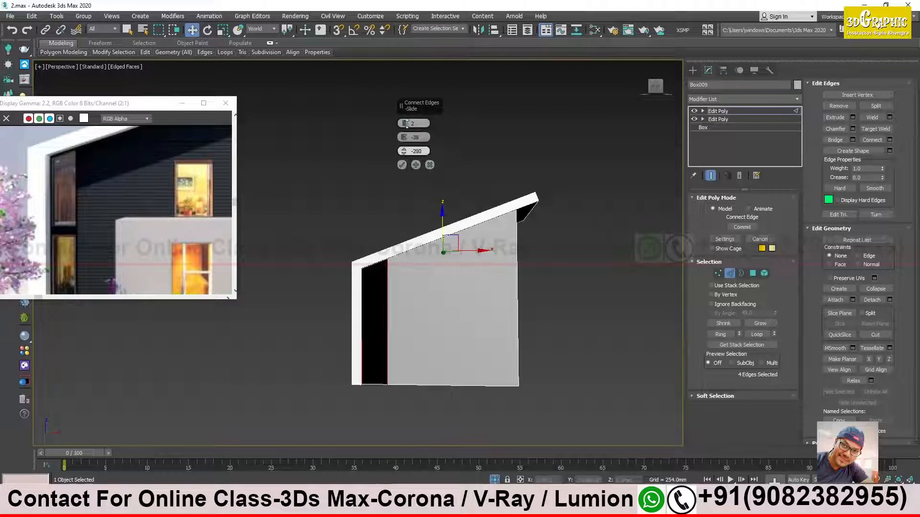
{"action": "left_click_drag", "start_coordinate": [408, 153], "coordinate": [406, 201]}
{"action": "left_click_drag", "start_coordinate": [403, 137], "coordinate": [398, 195]}
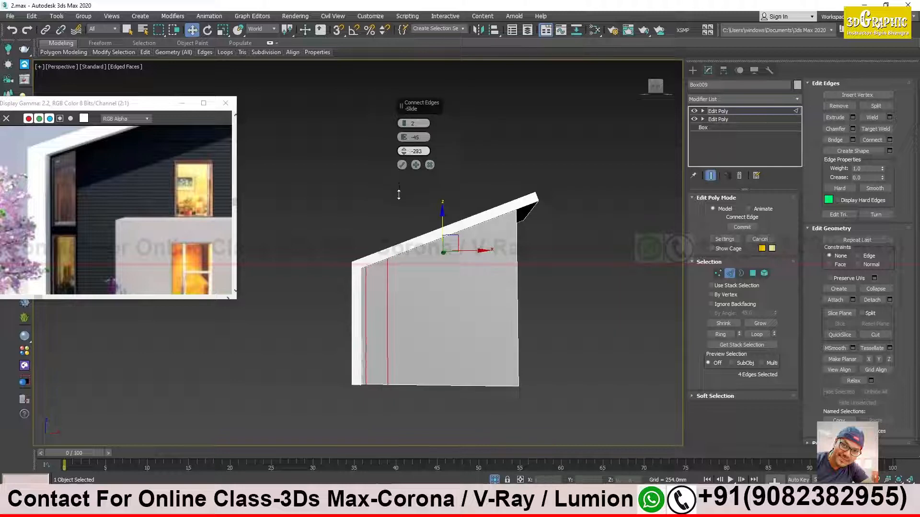
{"action": "middle_click_drag", "start_coordinate": [385, 303], "coordinate": [374, 309], "text": "alt"}
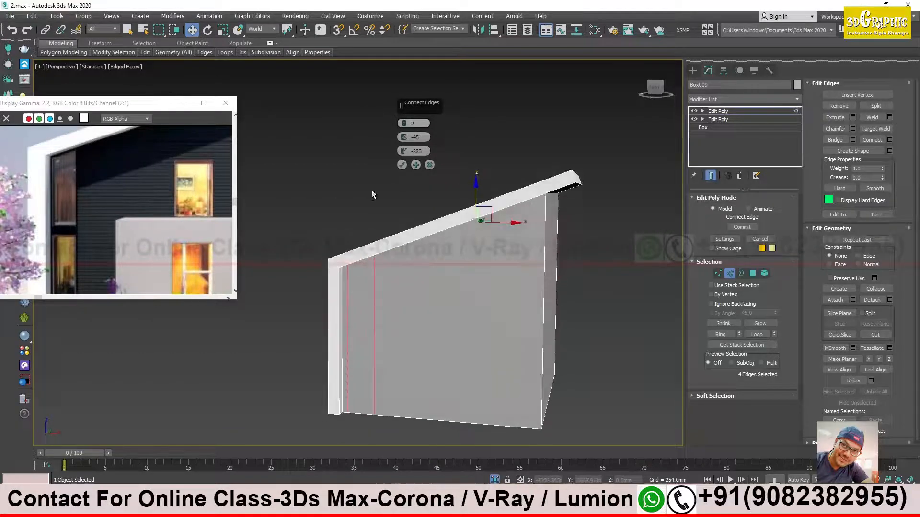
{"action": "left_click", "coordinate": [402, 164]}
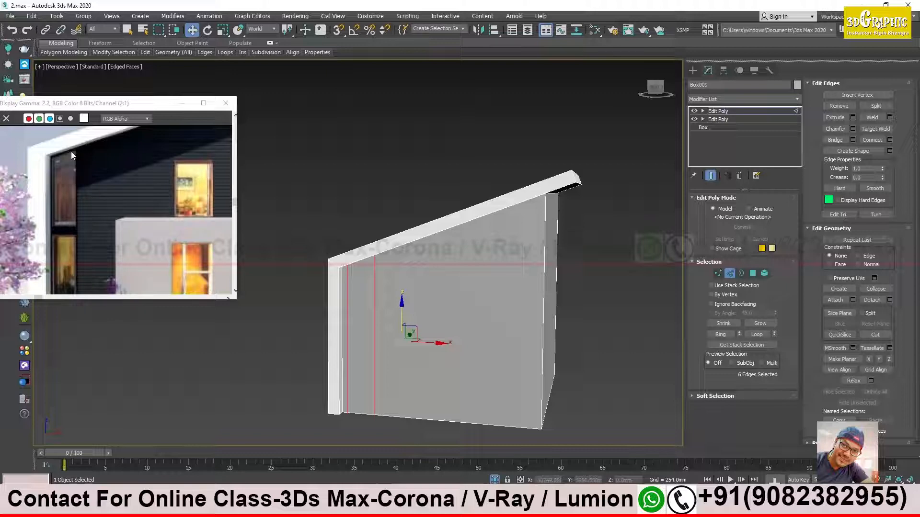
Ring-select the body's vertical edges and start connecting them, resetting both pinch and slide to 0.
{"action": "middle_click_drag", "start_coordinate": [345, 194], "coordinate": [355, 136]}
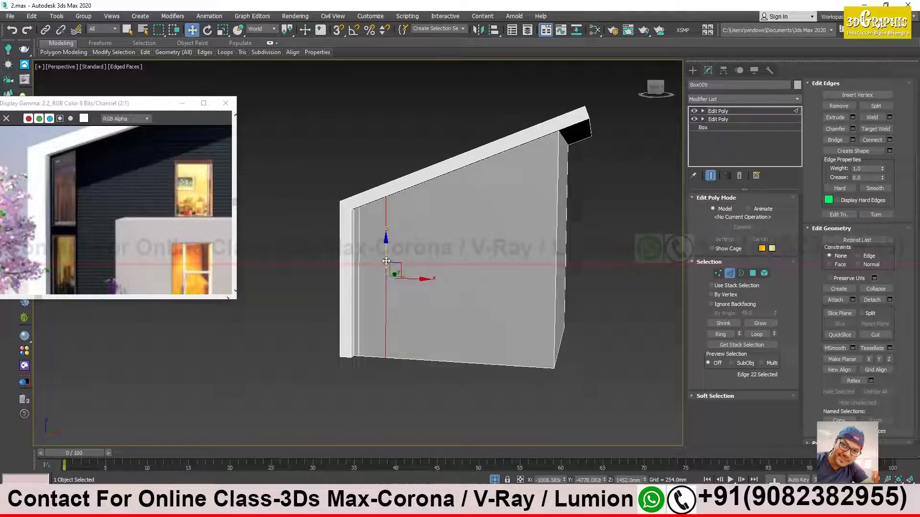
{"action": "left_click", "coordinate": [721, 334]}
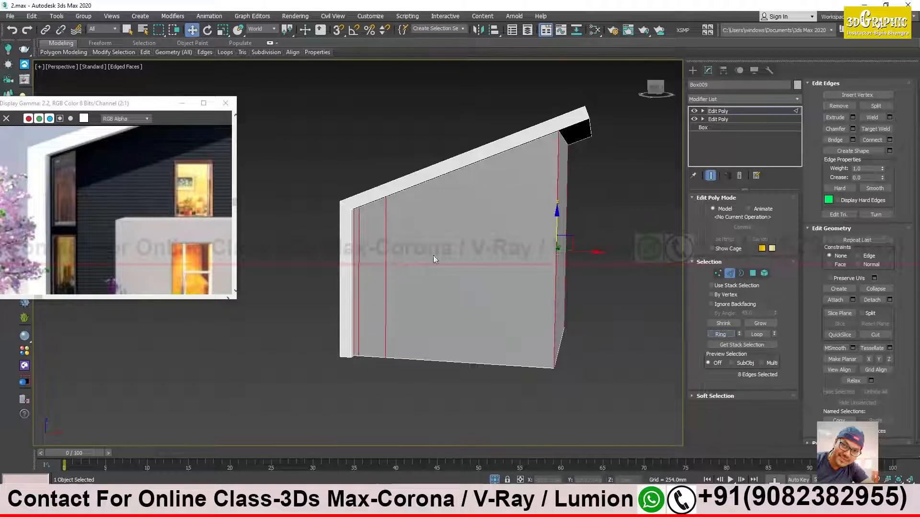
{"action": "right_click", "coordinate": [410, 247]}
{"action": "left_click", "coordinate": [330, 276]}
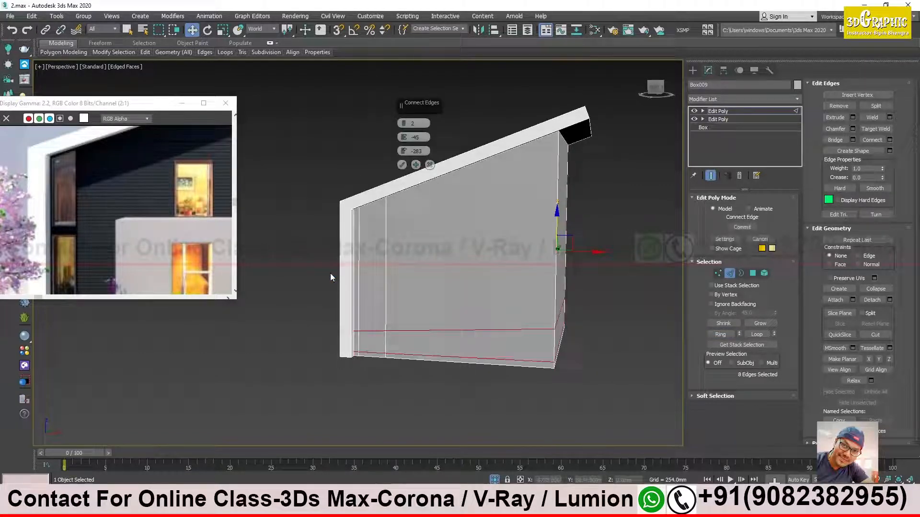
{"action": "right_click", "coordinate": [405, 138]}
{"action": "right_click", "coordinate": [402, 156]}
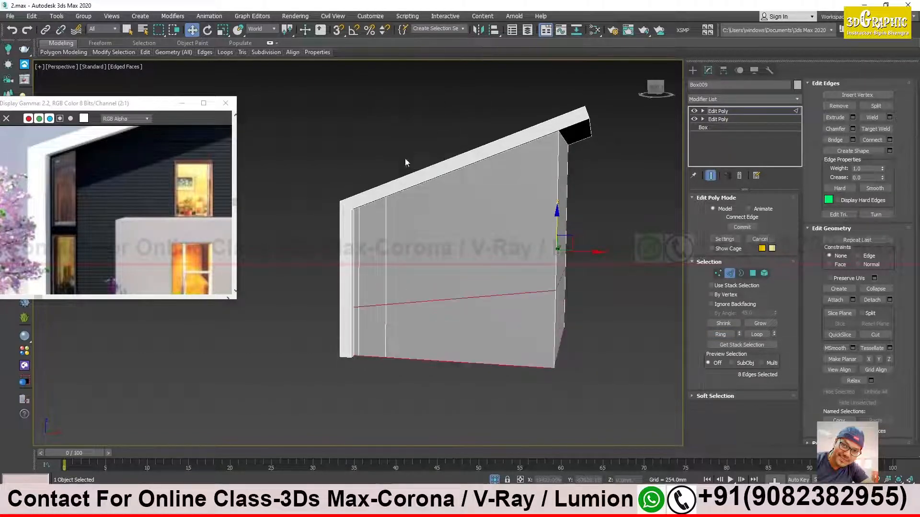
{"action": "left_click", "coordinate": [526, 4]}
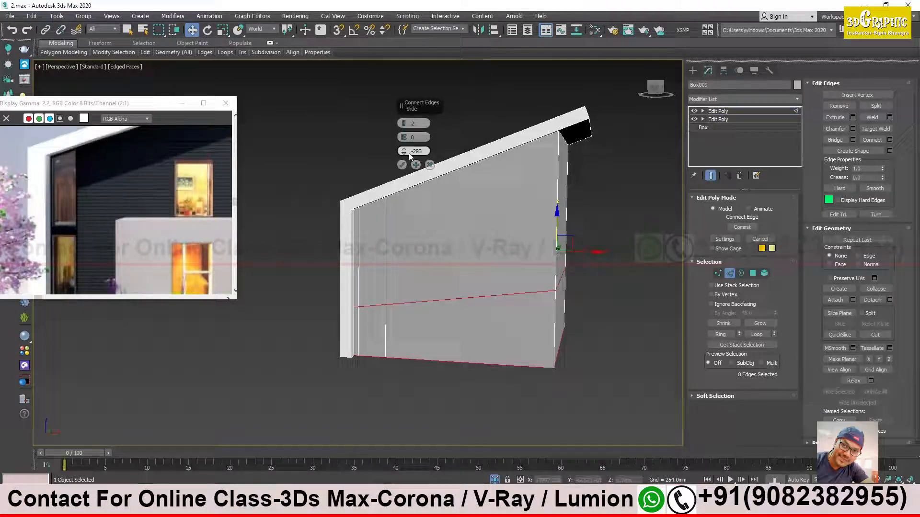
{"action": "right_click", "coordinate": [405, 151]}
Connect the vertical edges with 1 segment at slide 93, just below the sloped roof, checking the window in the reference.
{"action": "middle_click_drag", "start_coordinate": [80, 209], "coordinate": [107, 162]}
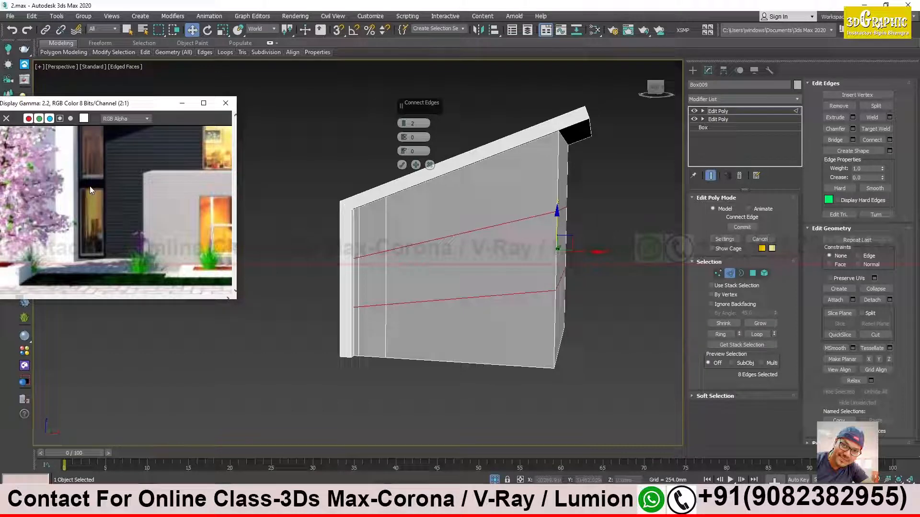
{"action": "scroll", "coordinate": [87, 184], "scroll_direction": "up", "scroll_amount": 3}
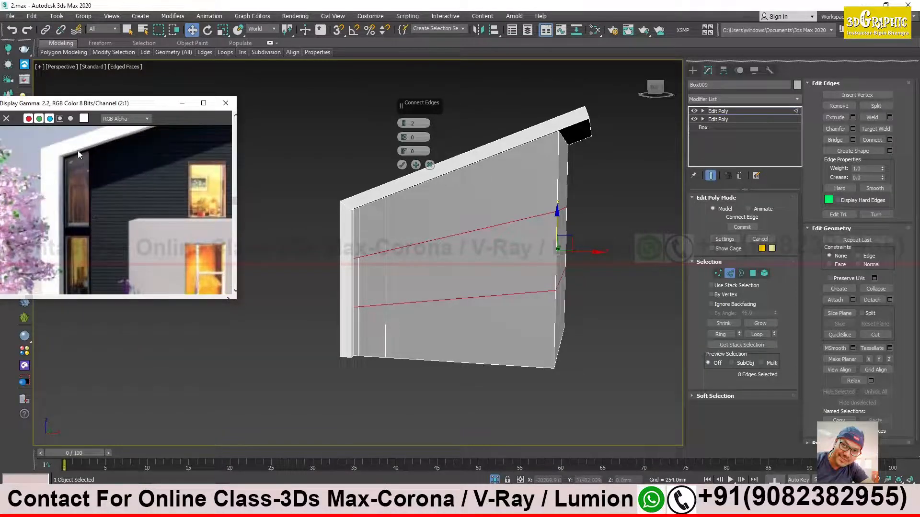
{"action": "left_click", "coordinate": [403, 125]}
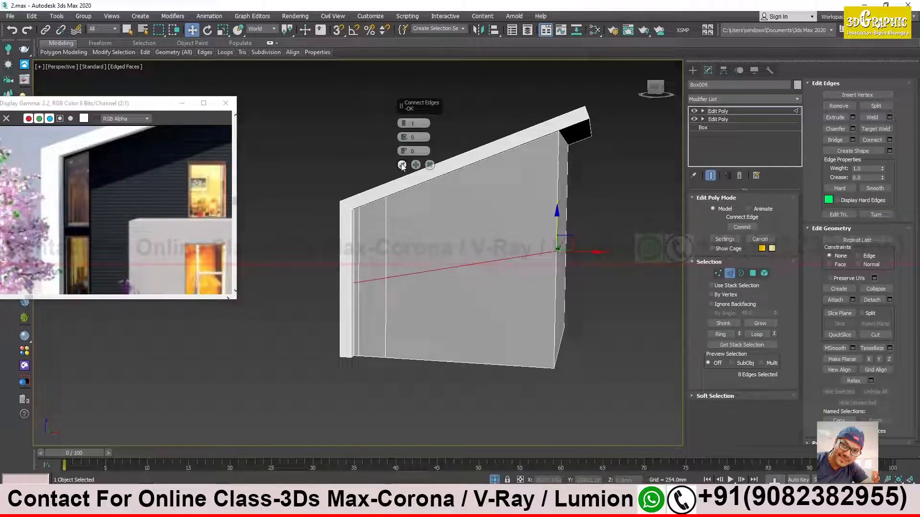
{"action": "left_click_drag", "start_coordinate": [404, 154], "coordinate": [404, 127]}
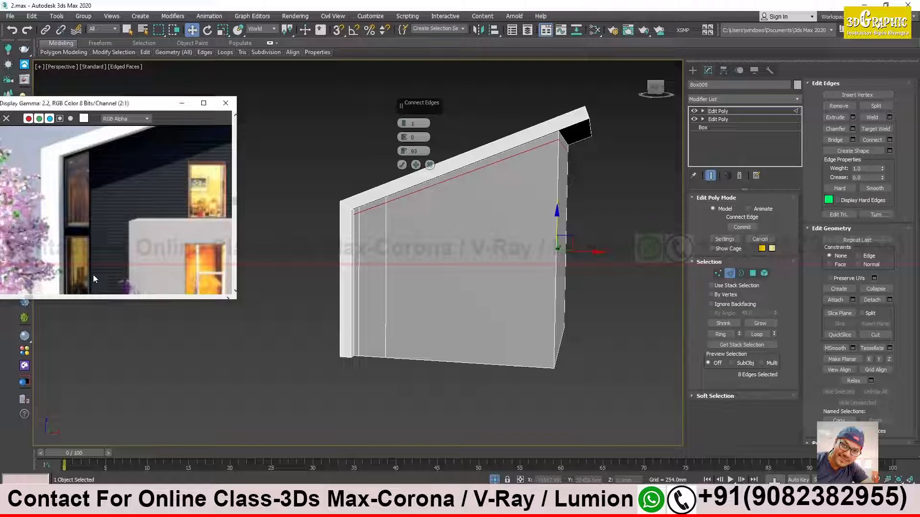
{"action": "scroll", "coordinate": [100, 221], "scroll_direction": "down", "scroll_amount": 3}
{"action": "scroll", "coordinate": [58, 240], "scroll_direction": "up", "scroll_amount": 3}
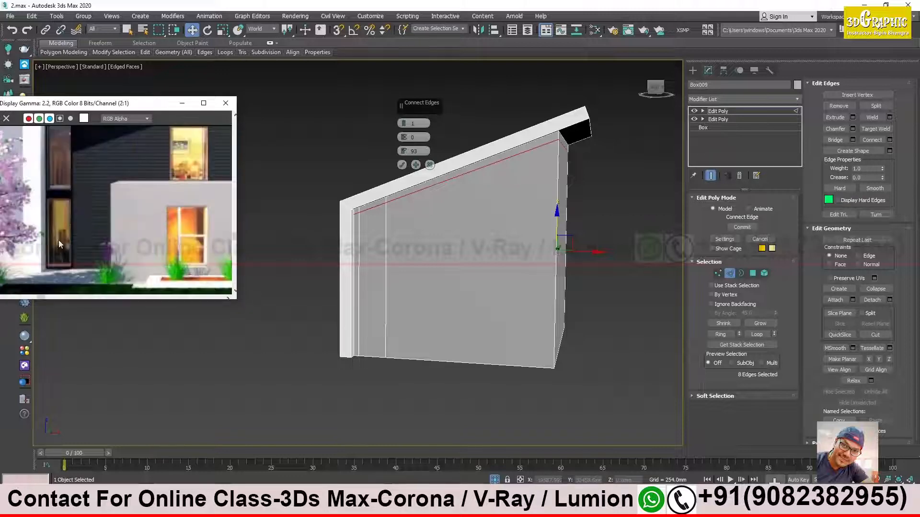
{"action": "left_click", "coordinate": [402, 165]}
Ring-select the body's vertical edges below the roofline strip and connect them with 2 segments, pinch -67 and slide 0.
{"action": "left_click", "coordinate": [386, 302]}
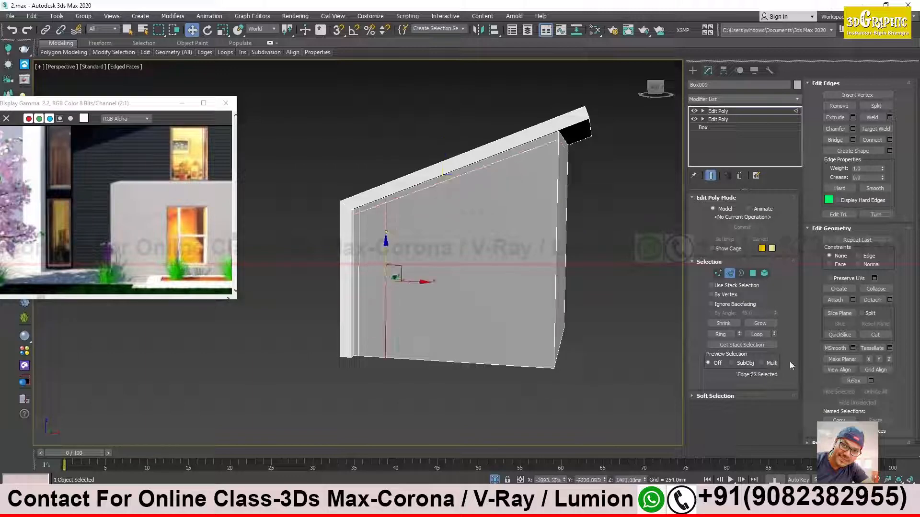
{"action": "left_click", "coordinate": [722, 335]}
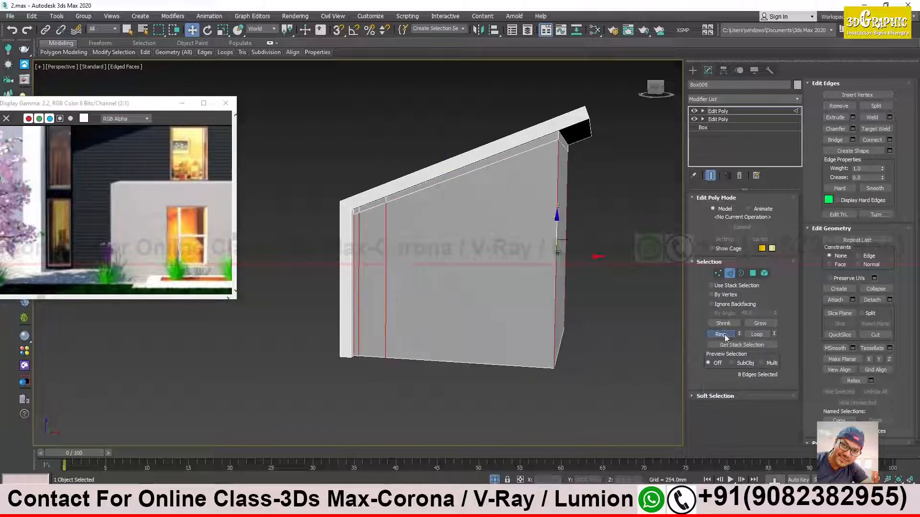
{"action": "right_click", "coordinate": [378, 274]}
{"action": "left_click", "coordinate": [294, 305]}
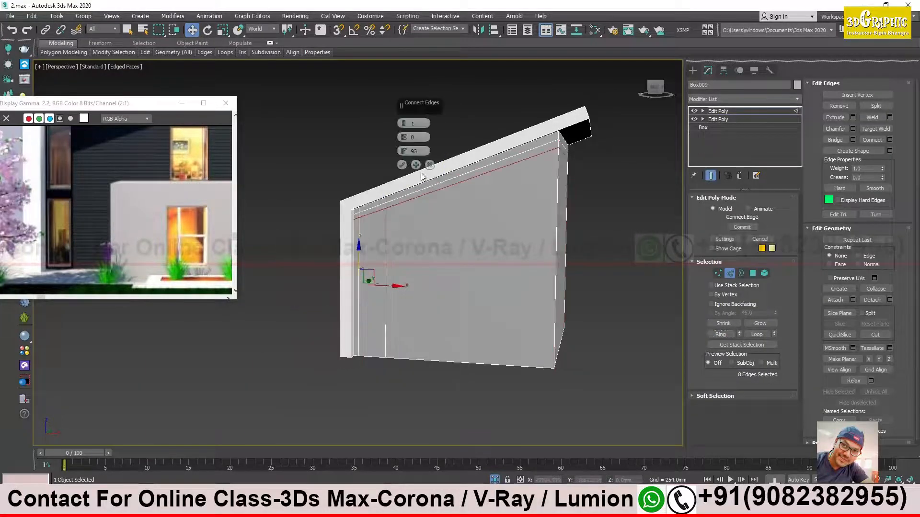
{"action": "right_click", "coordinate": [403, 151]}
{"action": "left_click", "coordinate": [404, 121]}
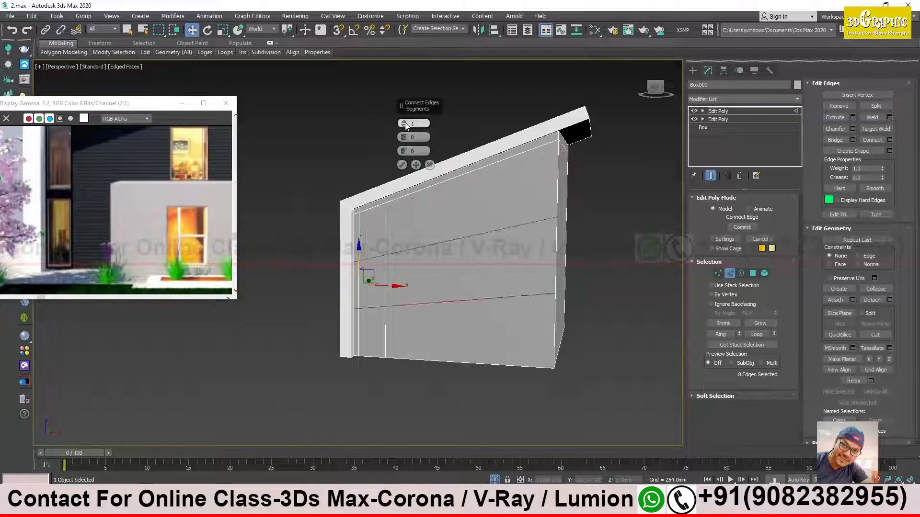
{"action": "left_click_drag", "start_coordinate": [407, 152], "coordinate": [411, 278]}
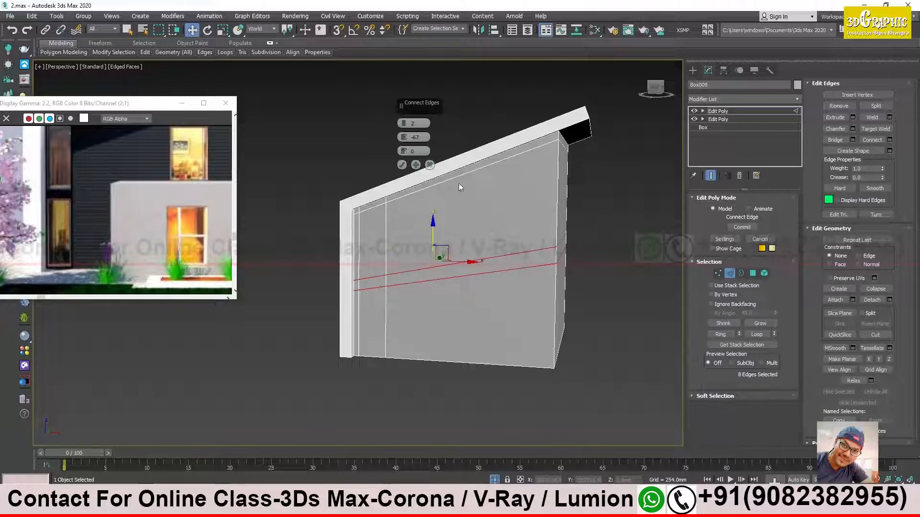
{"action": "left_click", "coordinate": [403, 165]}
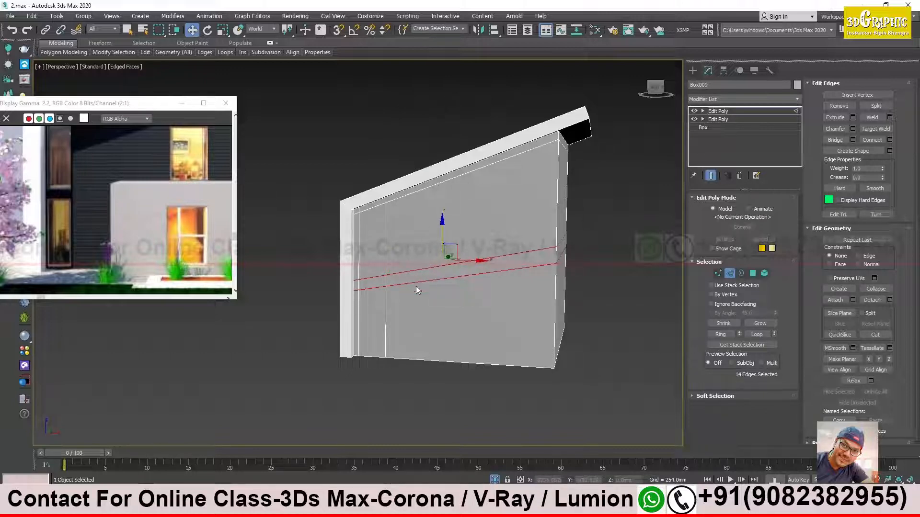
Scale the two new sloping edge loops along Z until they run level around the body.
{"action": "scroll", "coordinate": [415, 283], "scroll_direction": "up", "scroll_amount": 2}
{"action": "middle_click_drag", "start_coordinate": [412, 274], "coordinate": [405, 271], "text": "alt"}
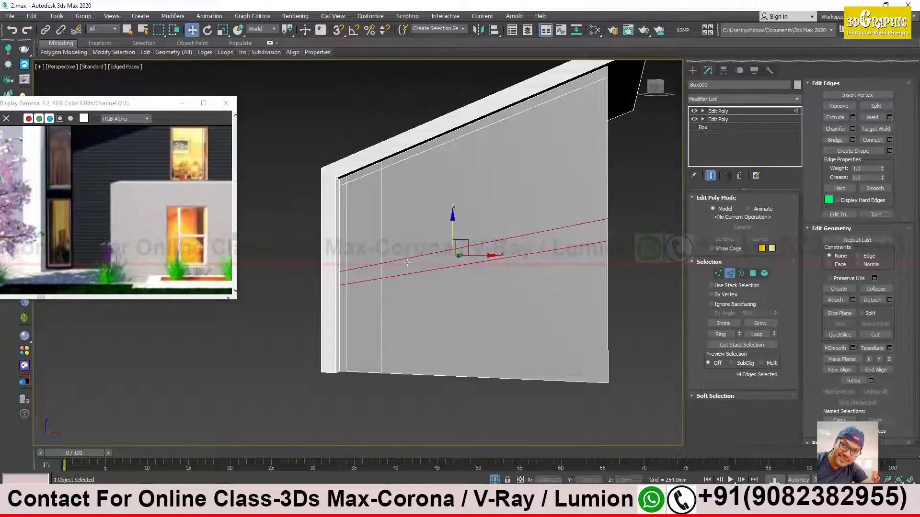
{"action": "left_click", "coordinate": [223, 30]}
{"action": "middle_click_drag", "start_coordinate": [503, 220], "coordinate": [495, 217], "text": "alt"}
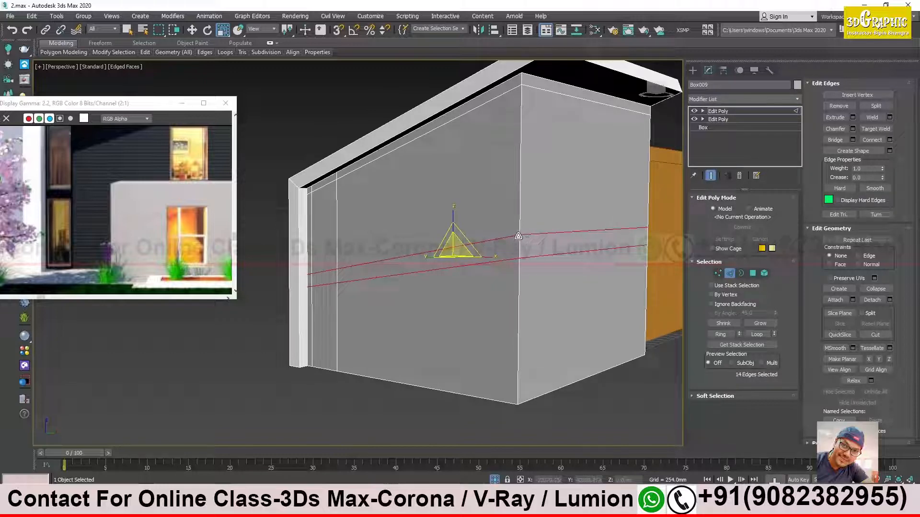
{"action": "left_click_drag", "start_coordinate": [453, 213], "coordinate": [447, 98]}
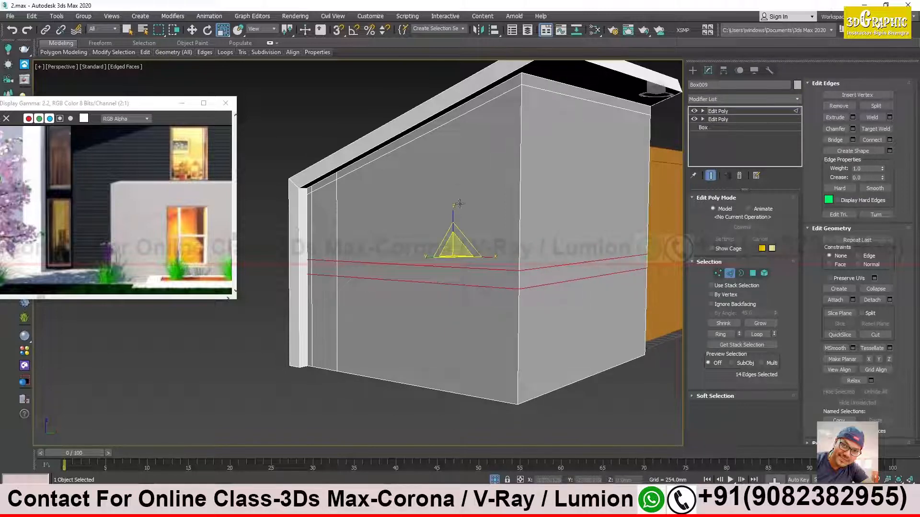
{"action": "left_click_drag", "start_coordinate": [452, 211], "coordinate": [454, 366]}
{"action": "left_click_drag", "start_coordinate": [454, 454], "coordinate": [453, 253]}
{"action": "mouse_move", "coordinate": [369, 194]}
{"action": "middle_mouse_down", "text": "alt"}
{"action": "mouse_move", "coordinate": [390, 199]}
{"action": "mouse_move", "coordinate": [373, 192]}
{"action": "middle_mouse_up", "text": "alt"}
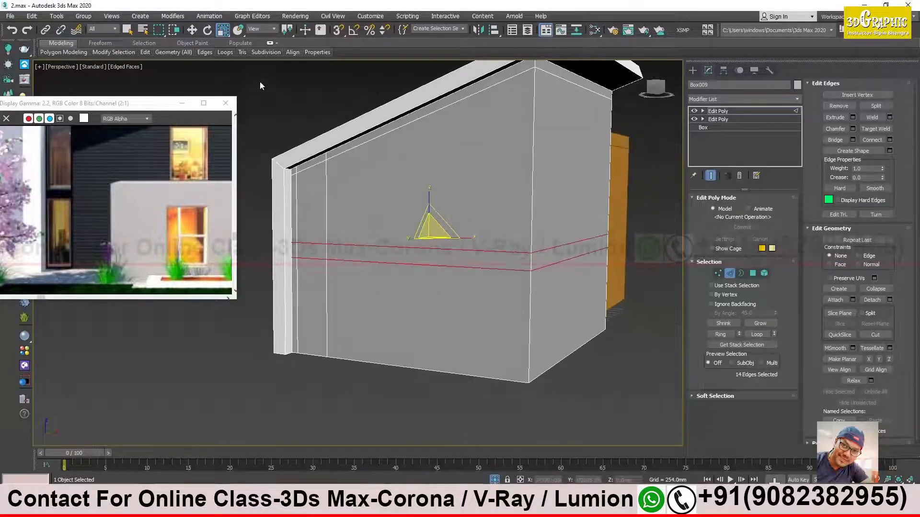
Move the two levelled edge loops down along Z to the reference's divider band between the upper and lower windows.
{"action": "left_click", "coordinate": [192, 30]}
{"action": "middle_click_drag", "start_coordinate": [366, 149], "coordinate": [442, 220], "text": "alt"}
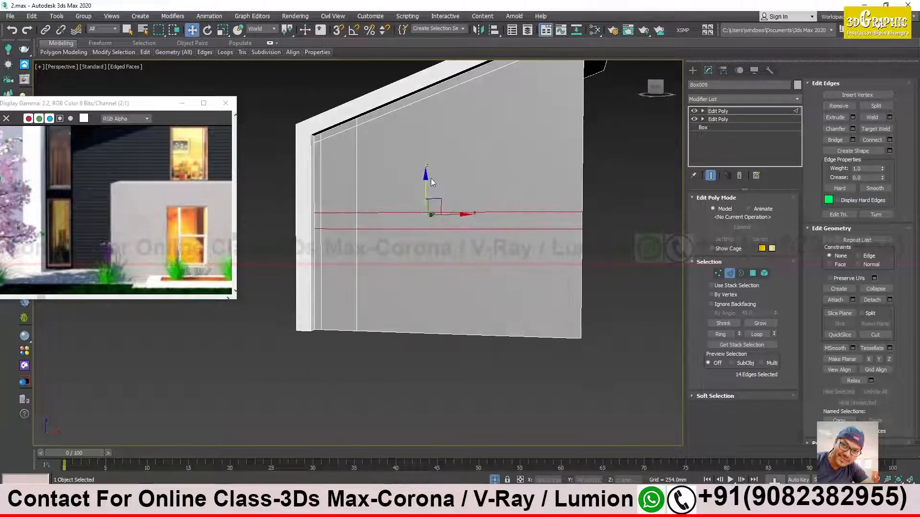
{"action": "left_click_drag", "start_coordinate": [427, 181], "coordinate": [426, 193]}
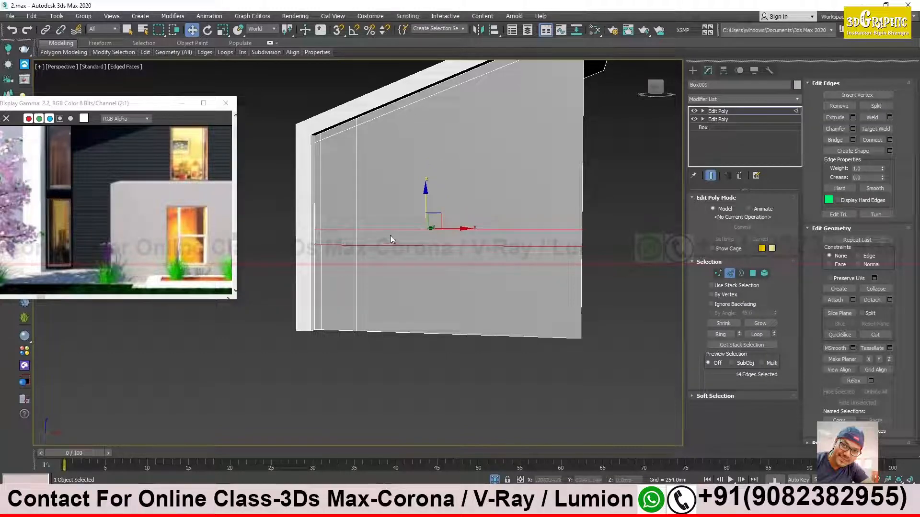
{"action": "left_click_drag", "start_coordinate": [427, 191], "coordinate": [428, 186]}
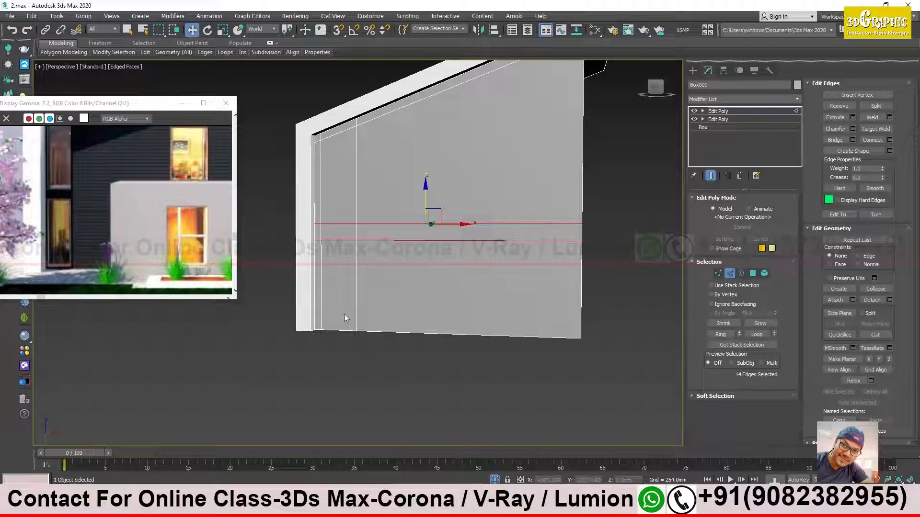
Ring-select the vertical edges below the divider band and connect them with 1 segment at pinch 0, slid close to the base.
{"action": "left_click", "coordinate": [357, 317]}
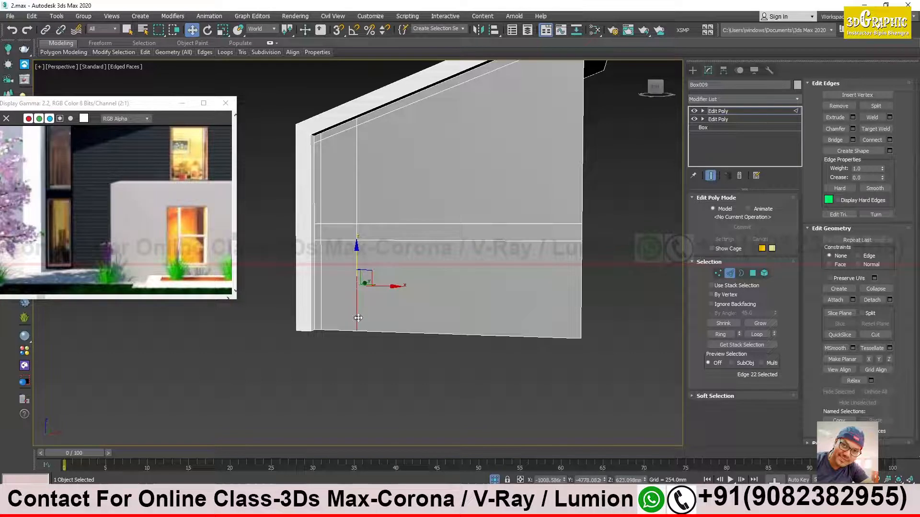
{"action": "left_click", "coordinate": [720, 334]}
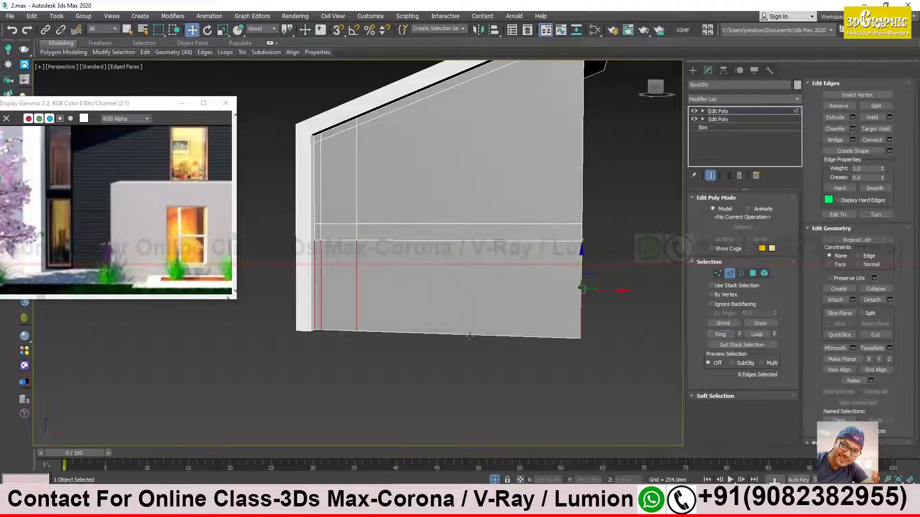
{"action": "right_click", "coordinate": [363, 307]}
{"action": "left_click", "coordinate": [280, 335]}
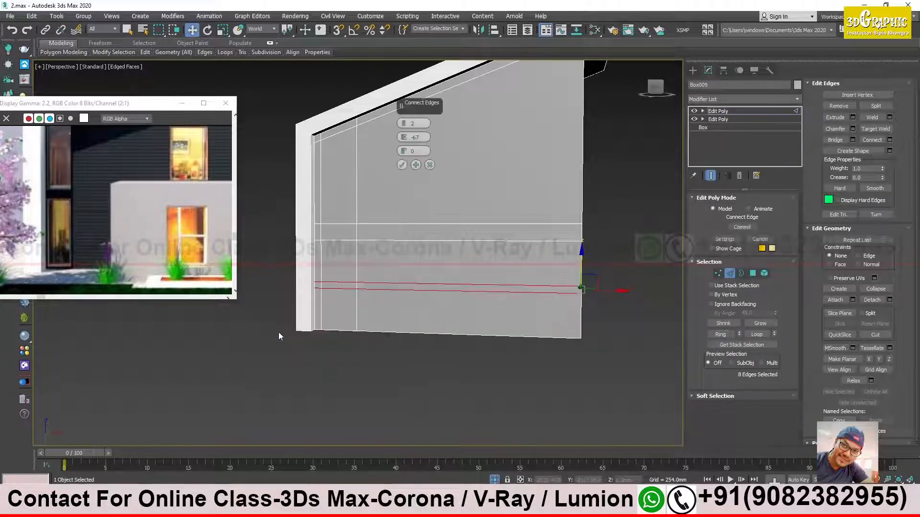
{"action": "left_click", "coordinate": [404, 125]}
{"action": "right_click", "coordinate": [404, 139]}
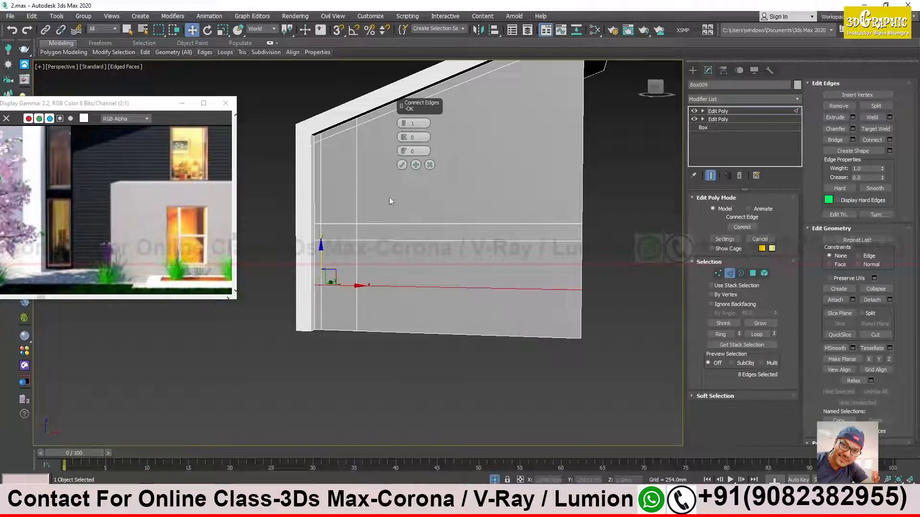
{"action": "left_click_drag", "start_coordinate": [404, 152], "coordinate": [400, 311]}
{"action": "left_click", "coordinate": [402, 164]}
{"action": "left_click", "coordinate": [629, 232]}
{"action": "middle_click_drag", "start_coordinate": [404, 244], "coordinate": [420, 269], "text": "alt"}
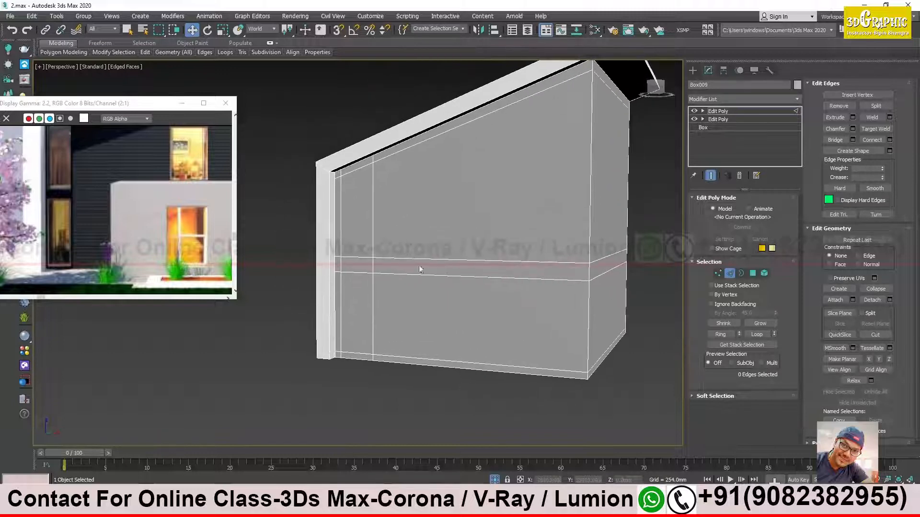
Check the reference's tall window and select the matching upper and lower window polygons on the front face.
{"action": "middle_click_drag", "start_coordinate": [83, 197], "coordinate": [146, 215]}
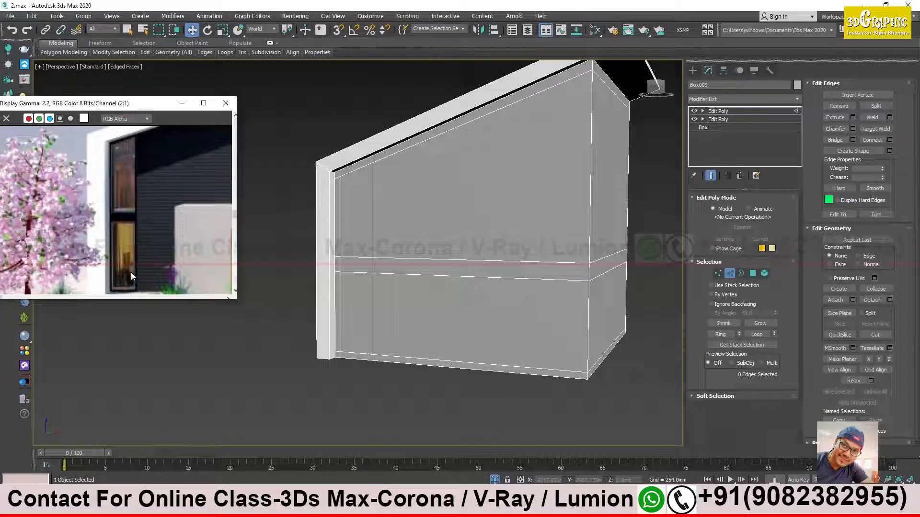
{"action": "left_click", "coordinate": [752, 273]}
{"action": "left_click", "coordinate": [360, 230]}
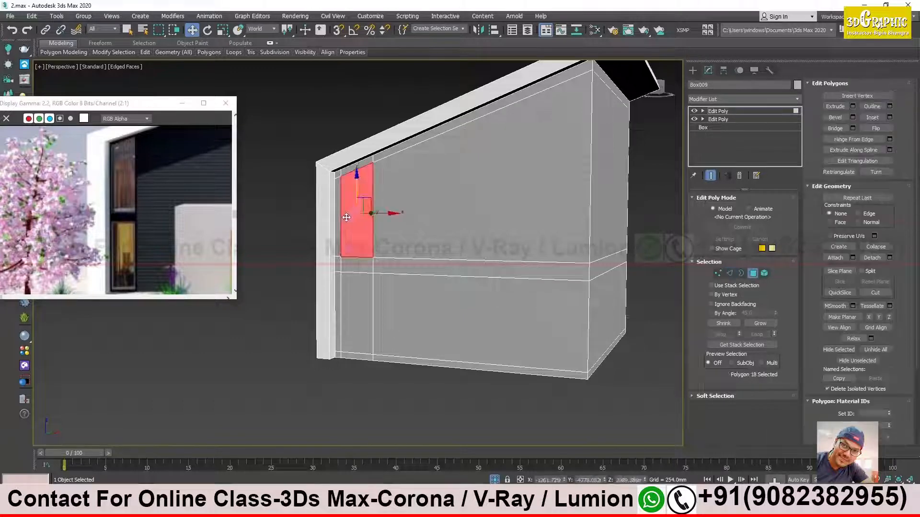
{"action": "left_click", "coordinate": [363, 304], "text": "ctrl"}
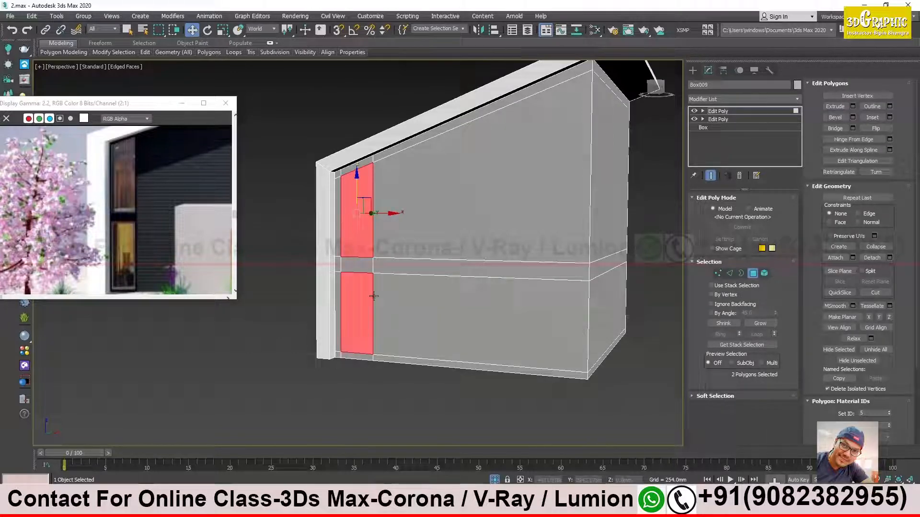
Try deleting the two selected window polygons, and undo the deletion.
{"action": "key", "text": "Delete"}
{"action": "middle_click_drag", "start_coordinate": [397, 264], "coordinate": [379, 271], "text": "alt"}
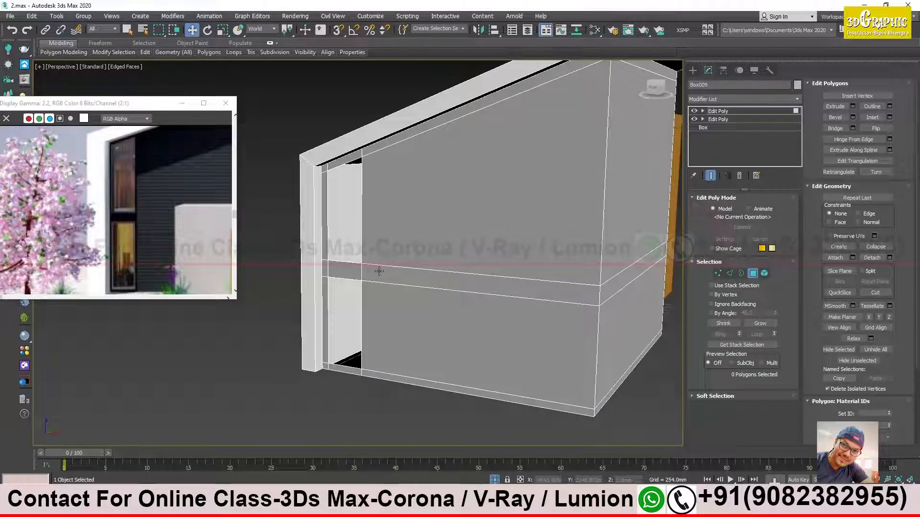
{"action": "key", "text": "ctrl+z"}
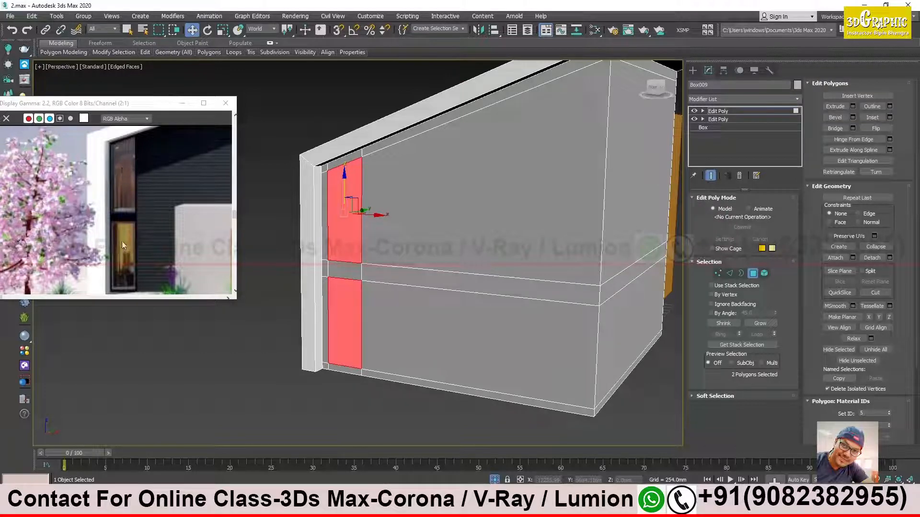
Extrude the two window polygons inward by -74.595 mm to form the recess, checking the reference before committing.
{"action": "scroll", "coordinate": [346, 228], "scroll_direction": "up", "scroll_amount": 2}
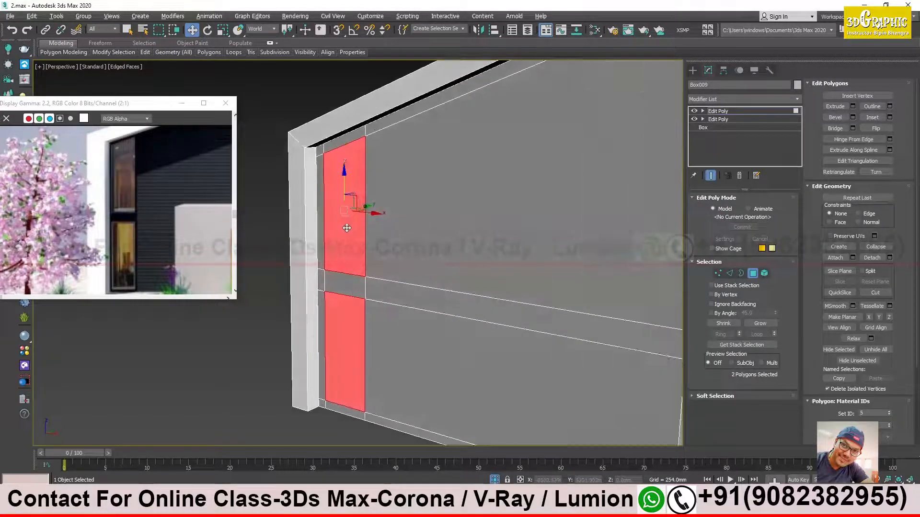
{"action": "middle_click_drag", "start_coordinate": [347, 228], "coordinate": [347, 216], "text": "alt"}
{"action": "right_click", "coordinate": [348, 209]}
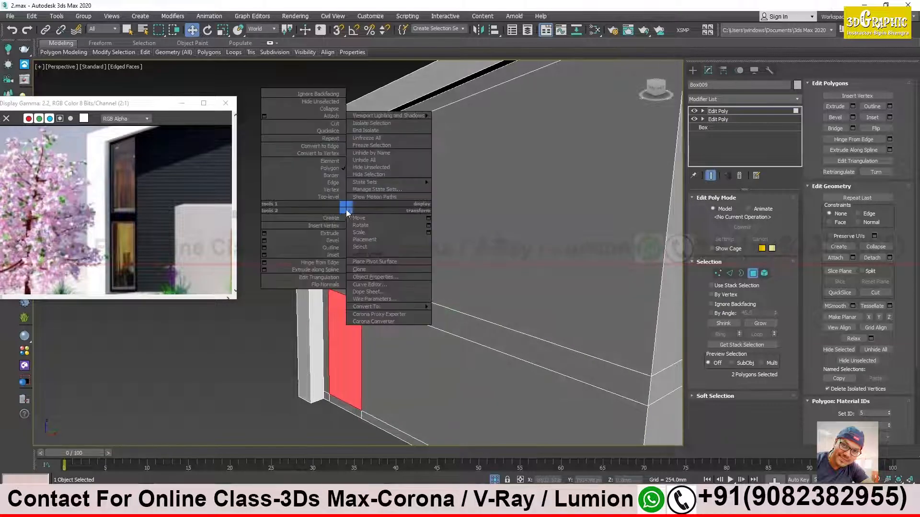
{"action": "left_click", "coordinate": [264, 233]}
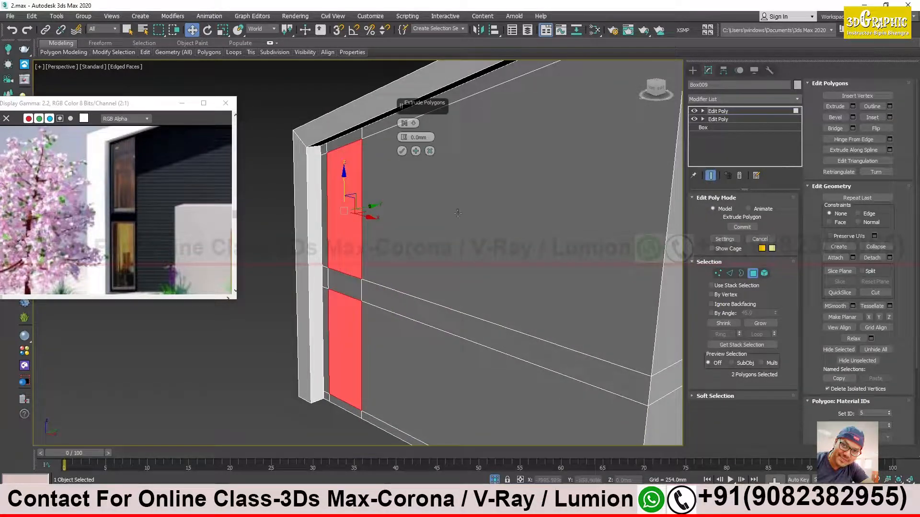
{"action": "left_click_drag", "start_coordinate": [411, 140], "coordinate": [411, 157]}
{"action": "scroll", "coordinate": [326, 263], "scroll_direction": "up", "scroll_amount": 3}
{"action": "middle_click_drag", "start_coordinate": [326, 264], "coordinate": [343, 260], "text": "alt"}
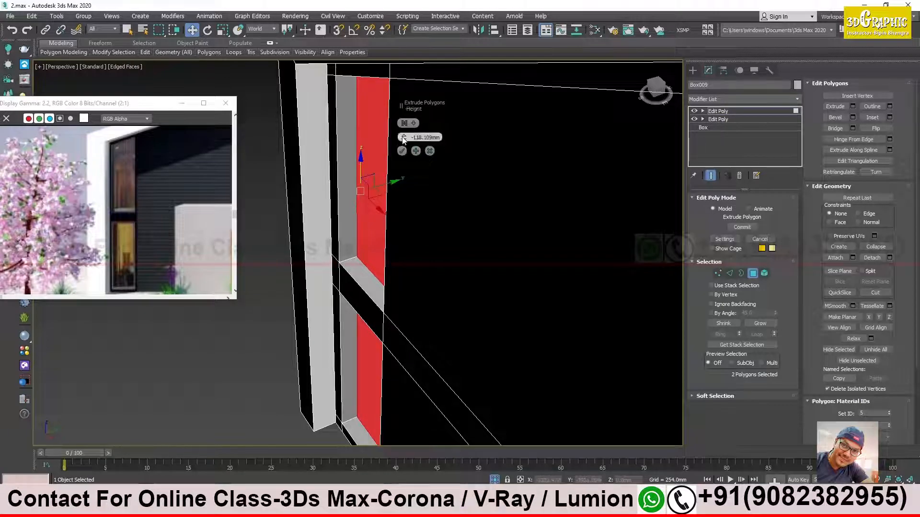
{"action": "left_click_drag", "start_coordinate": [403, 136], "coordinate": [410, 129]}
{"action": "middle_click_drag", "start_coordinate": [374, 230], "coordinate": [398, 254], "text": "alt"}
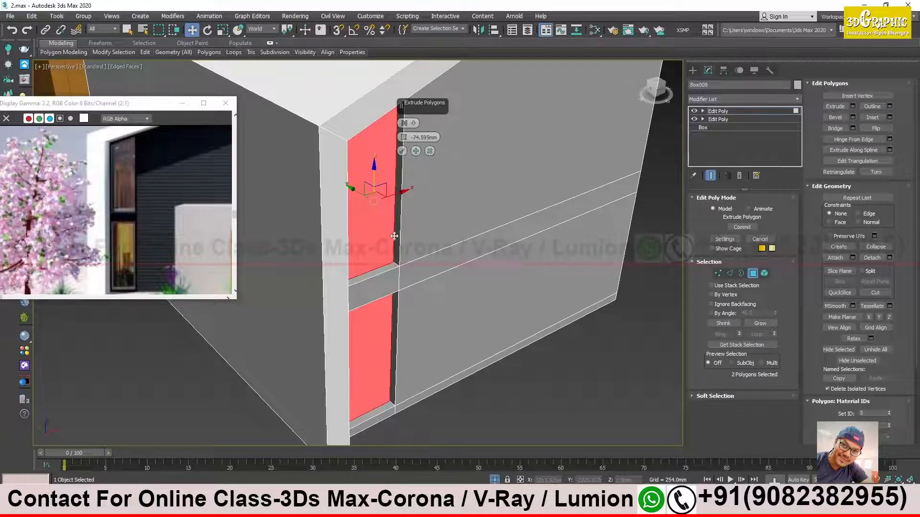
{"action": "middle_click_drag", "start_coordinate": [394, 231], "coordinate": [360, 255], "text": "alt"}
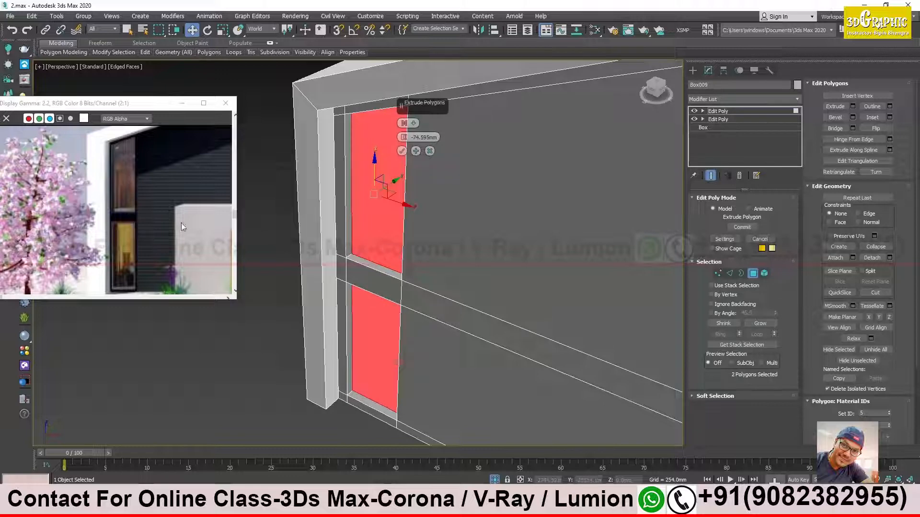
{"action": "middle_click_drag", "start_coordinate": [168, 222], "coordinate": [90, 209]}
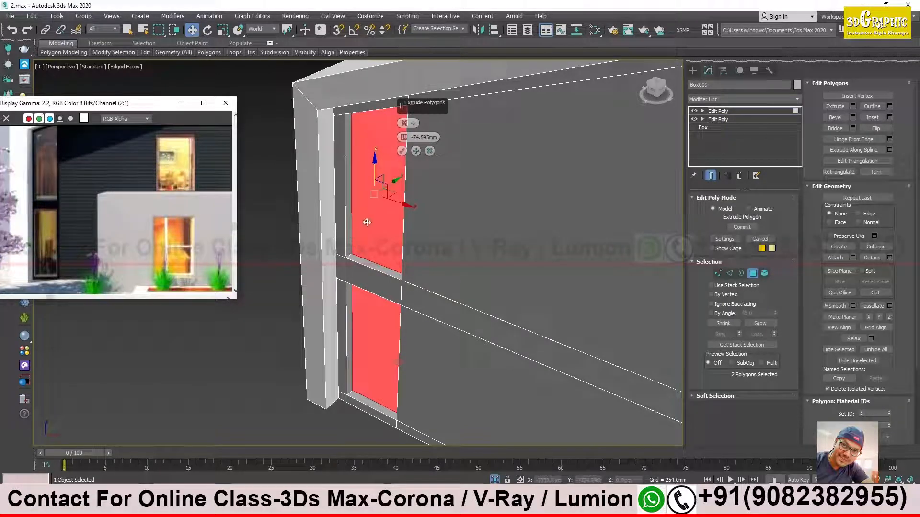
{"action": "left_click", "coordinate": [402, 151]}
Detach the two recessed window polygons as a separate object, leave polygon editing and select the detached panes.
{"action": "scroll", "coordinate": [383, 213], "scroll_direction": "down", "scroll_amount": 3}
{"action": "mouse_move", "coordinate": [374, 218]}
{"action": "middle_mouse_down", "text": "alt"}
{"action": "mouse_move", "coordinate": [376, 202]}
{"action": "mouse_move", "coordinate": [390, 195]}
{"action": "mouse_move", "coordinate": [389, 216]}
{"action": "mouse_move", "coordinate": [372, 225]}
{"action": "mouse_move", "coordinate": [374, 212]}
{"action": "mouse_move", "coordinate": [397, 213]}
{"action": "mouse_move", "coordinate": [390, 217]}
{"action": "middle_mouse_up", "text": "alt"}
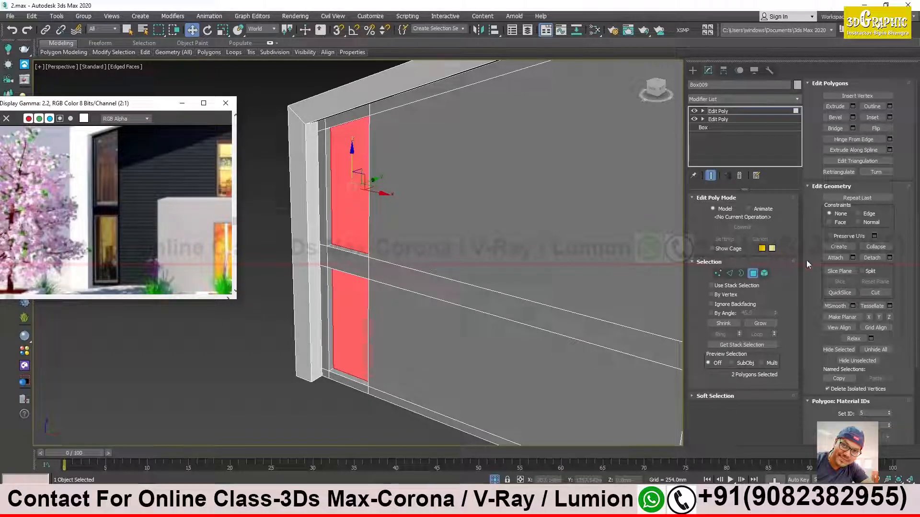
{"action": "left_click", "coordinate": [890, 257]}
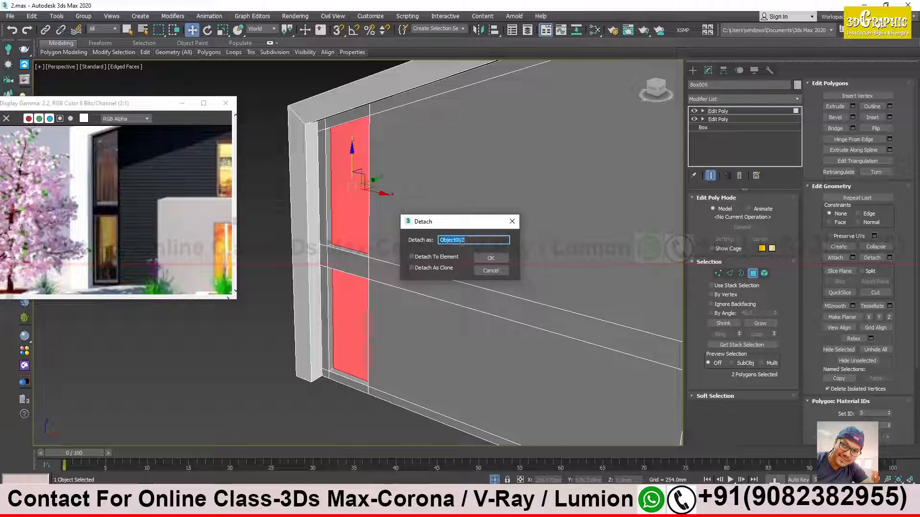
{"action": "left_click", "coordinate": [491, 259]}
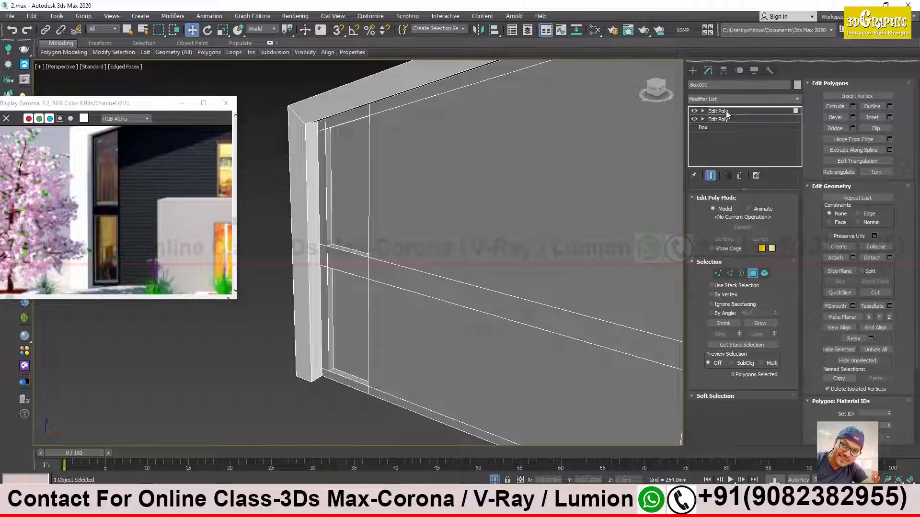
{"action": "left_click", "coordinate": [719, 111]}
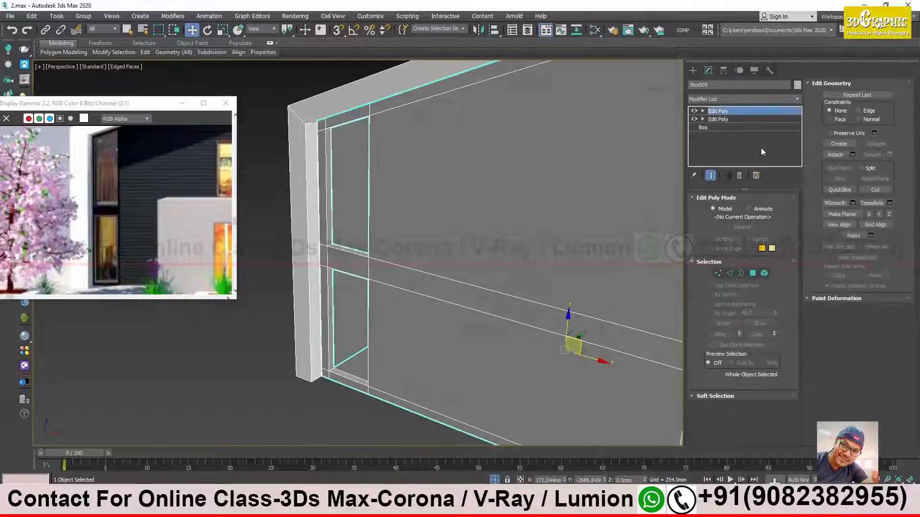
{"action": "left_click", "coordinate": [348, 156]}
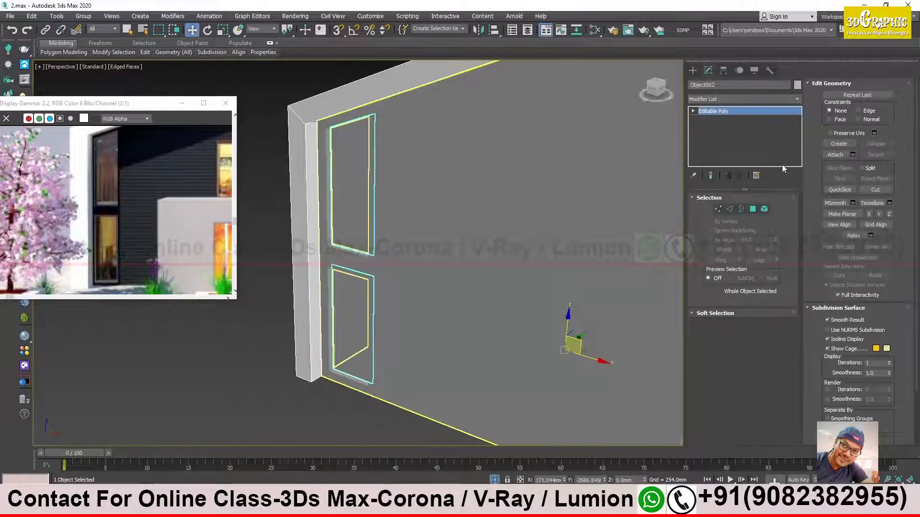
Assign a blue object colour to the detached window panes and deselect them.
{"action": "left_click", "coordinate": [797, 86]}
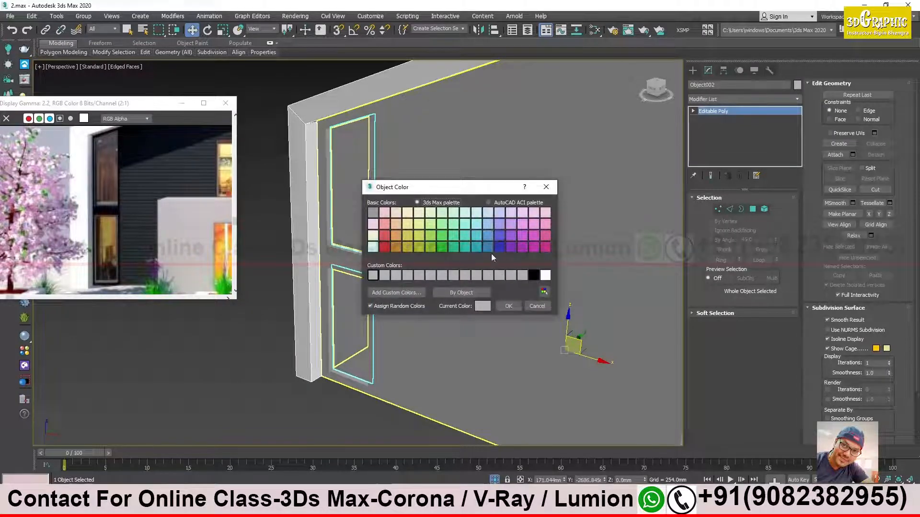
{"action": "left_click", "coordinate": [488, 235]}
{"action": "left_click", "coordinate": [508, 306]}
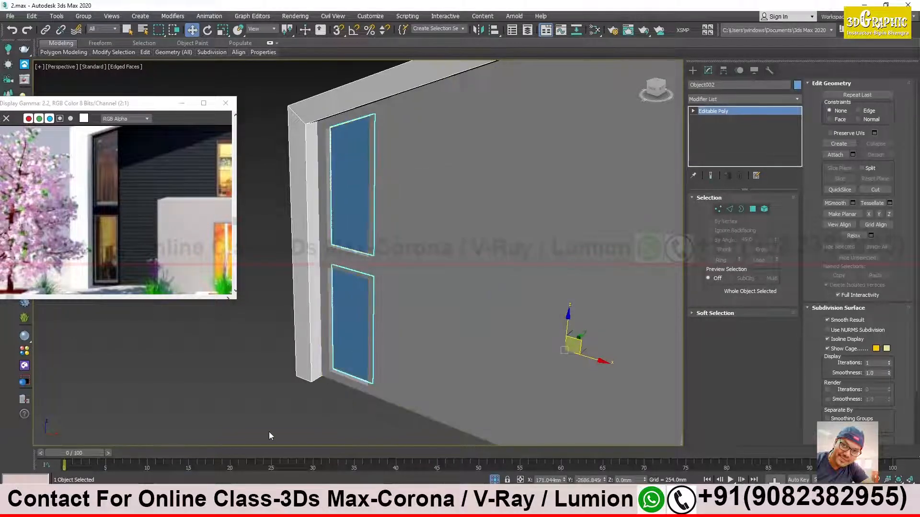
{"action": "left_click", "coordinate": [269, 432]}
Examine the recessed corner window from several angles and compare the front facade with the reference image.
{"action": "middle_click_drag", "start_coordinate": [316, 298], "coordinate": [361, 287], "text": "alt"}
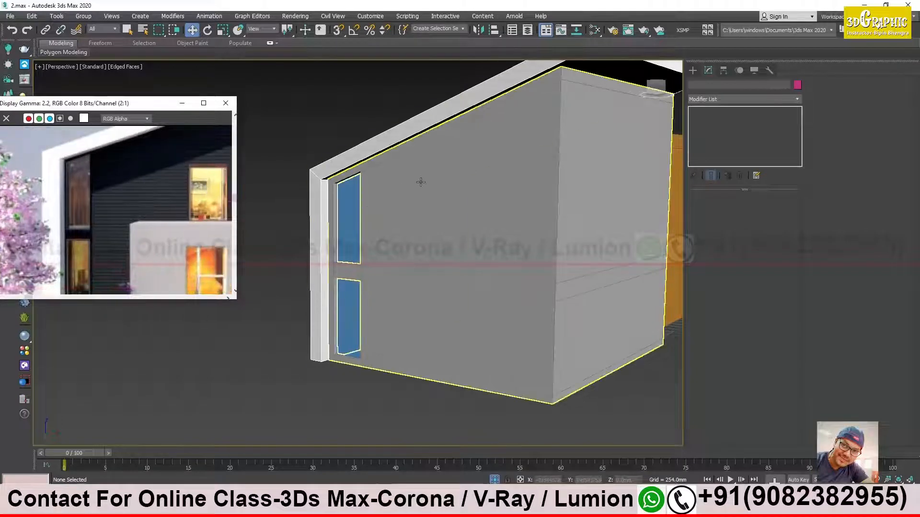
{"action": "scroll", "coordinate": [350, 289], "scroll_direction": "up", "scroll_amount": 3}
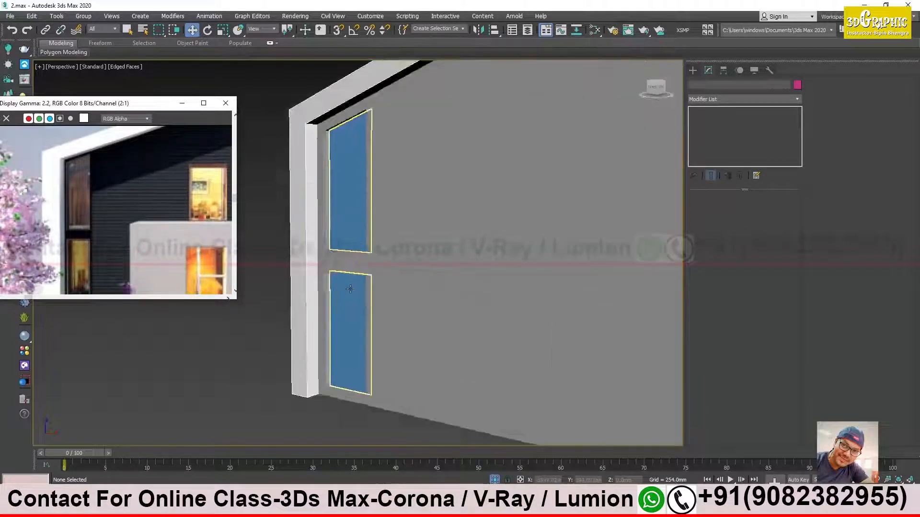
{"action": "scroll", "coordinate": [350, 289], "scroll_direction": "up", "scroll_amount": 3}
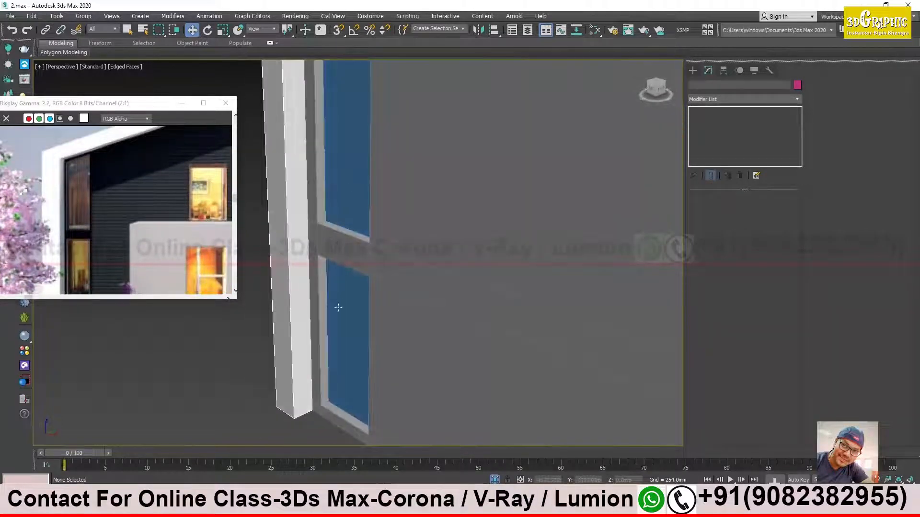
{"action": "scroll", "coordinate": [338, 308], "scroll_direction": "down", "scroll_amount": 5}
{"action": "middle_click_drag", "start_coordinate": [388, 284], "coordinate": [406, 281], "text": "alt"}
{"action": "middle_click_drag", "start_coordinate": [161, 219], "coordinate": [116, 218]}
{"action": "scroll", "coordinate": [123, 217], "scroll_direction": "down", "scroll_amount": 2}
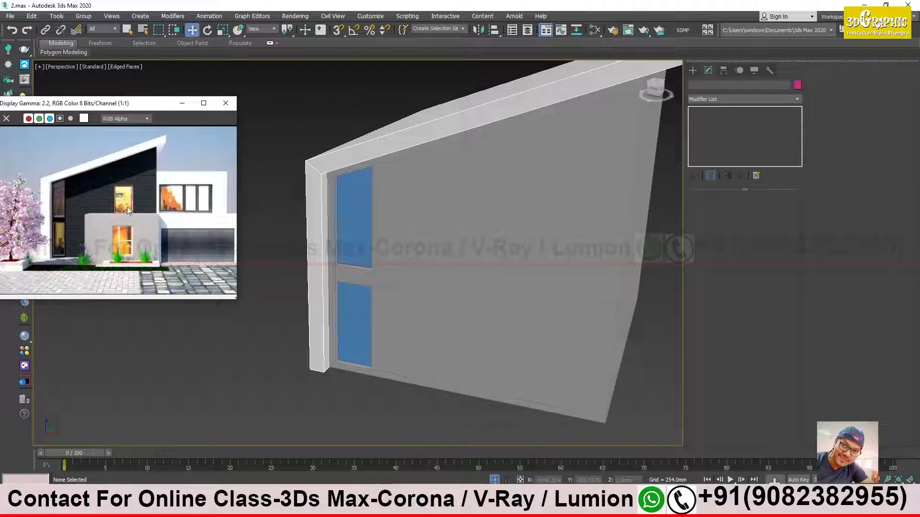
{"action": "middle_click_drag", "start_coordinate": [456, 300], "coordinate": [470, 267], "text": "alt"}
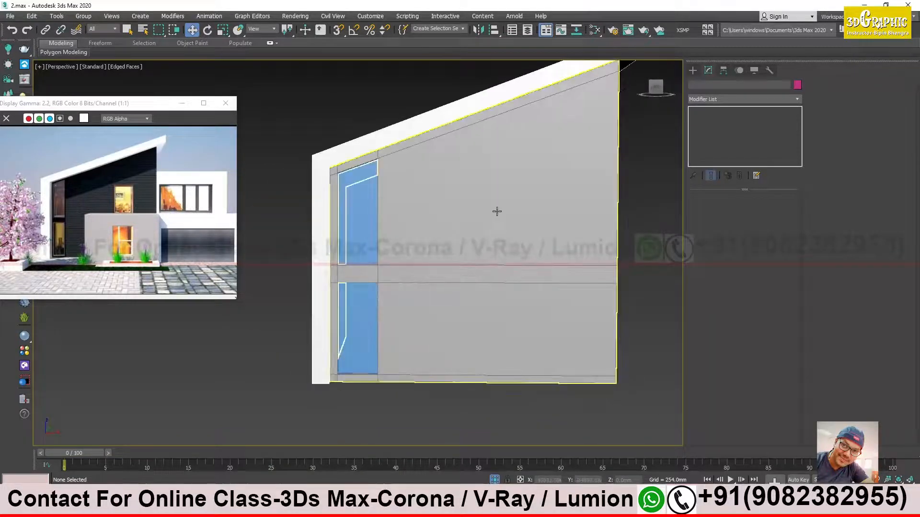
{"action": "mouse_move", "coordinate": [528, 246]}
{"action": "middle_mouse_down", "text": "alt"}
{"action": "mouse_move", "coordinate": [486, 261]}
{"action": "mouse_move", "coordinate": [540, 246]}
{"action": "mouse_move", "coordinate": [587, 249]}
{"action": "mouse_move", "coordinate": [531, 244]}
{"action": "middle_mouse_up", "text": "alt"}
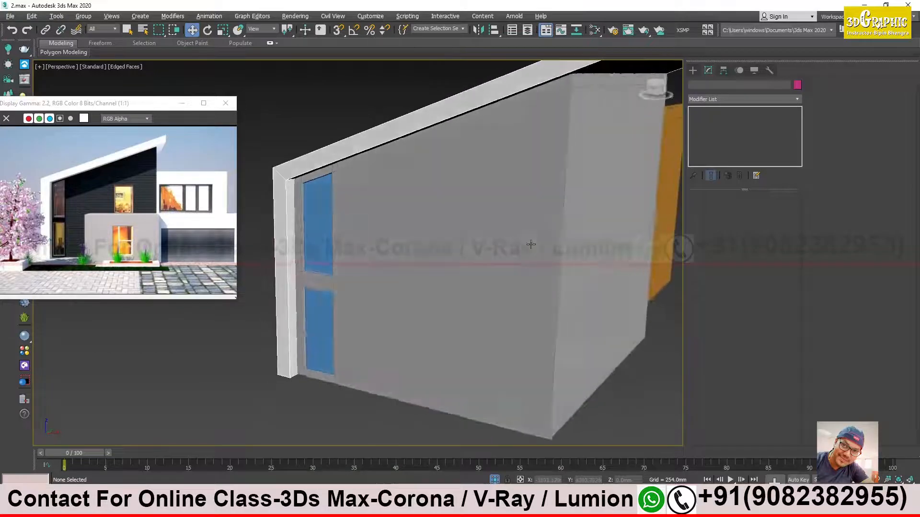
Connect the ring of vertical edges on the wall's upper storey with one horizontal segment at slide 0.
{"action": "left_click", "coordinate": [559, 239]}
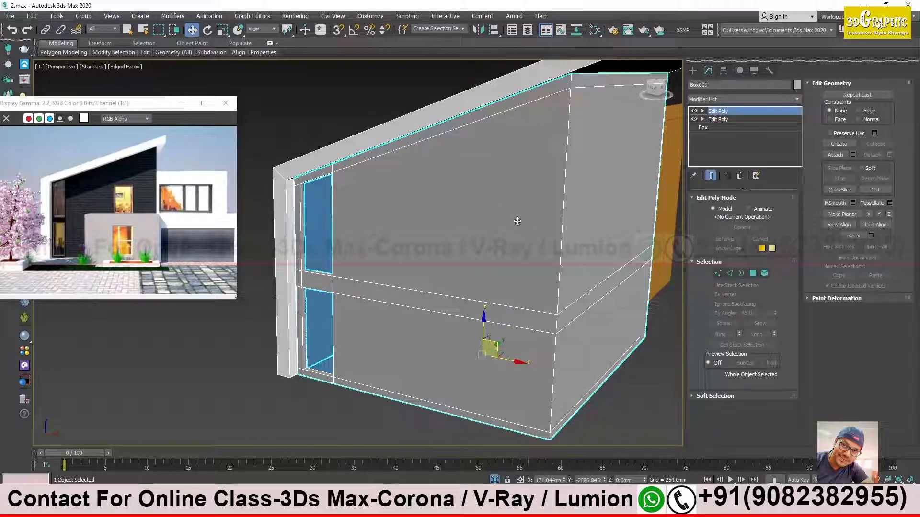
{"action": "left_click", "coordinate": [729, 273]}
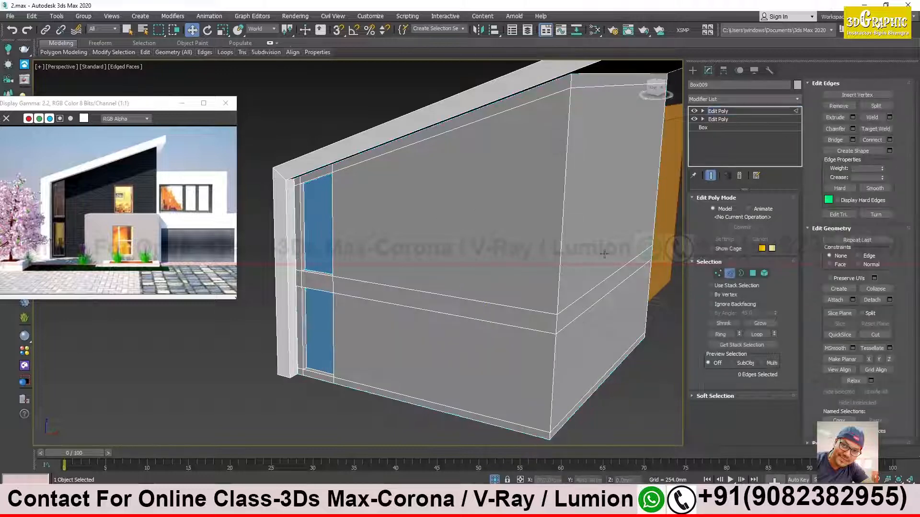
{"action": "left_click", "coordinate": [563, 220]}
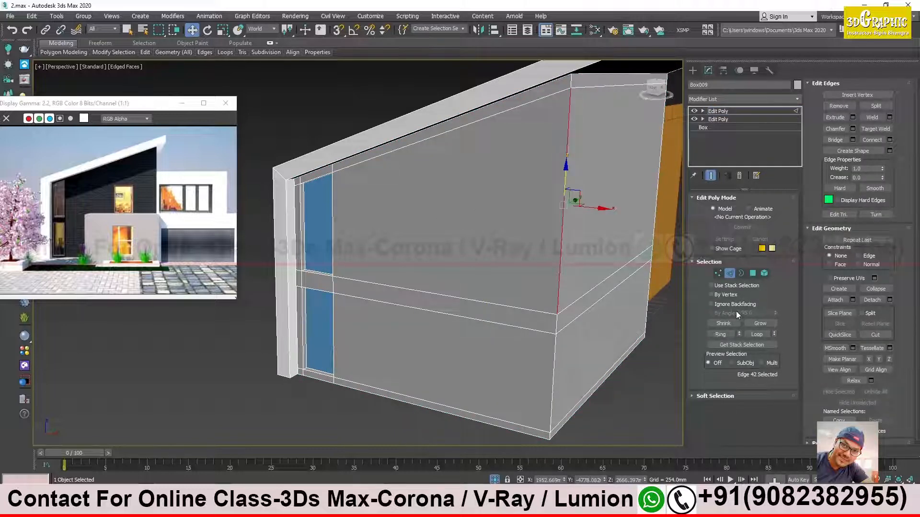
{"action": "left_click", "coordinate": [720, 334]}
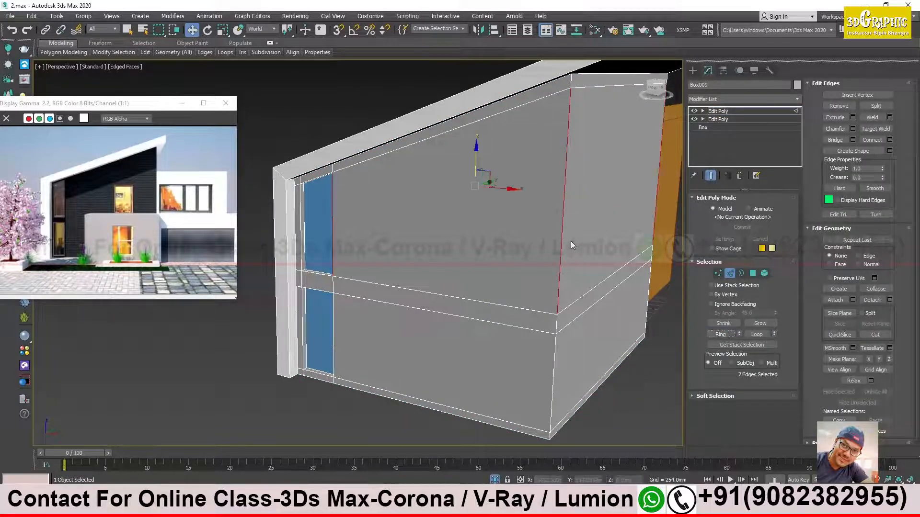
{"action": "middle_click_drag", "start_coordinate": [568, 241], "coordinate": [440, 255], "text": "alt"}
{"action": "middle_click_drag", "start_coordinate": [462, 245], "coordinate": [430, 246], "text": "alt"}
{"action": "right_click", "coordinate": [519, 174]}
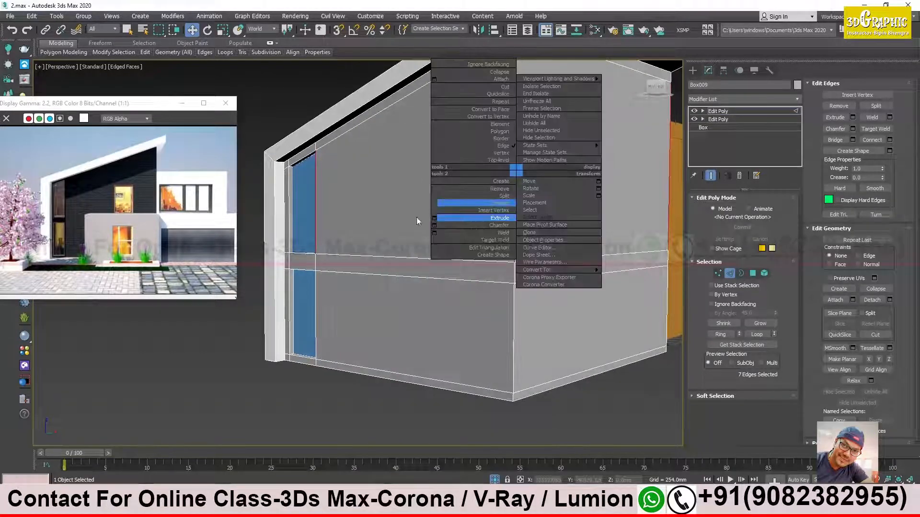
{"action": "left_click", "coordinate": [452, 204]}
{"action": "mouse_move", "coordinate": [447, 205]}
{"action": "middle_mouse_down", "text": "alt"}
{"action": "mouse_move", "coordinate": [464, 241]}
{"action": "mouse_move", "coordinate": [456, 210]}
{"action": "middle_mouse_up", "text": "alt"}
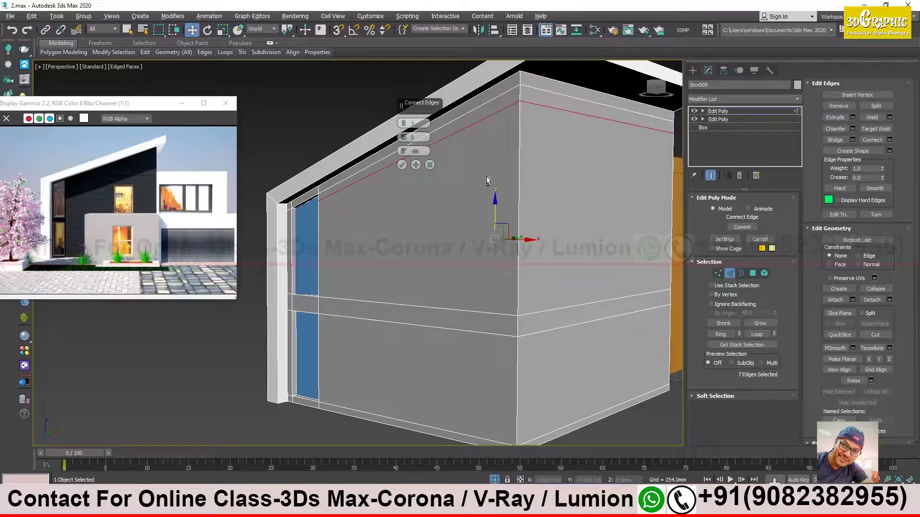
{"action": "right_click", "coordinate": [404, 151]}
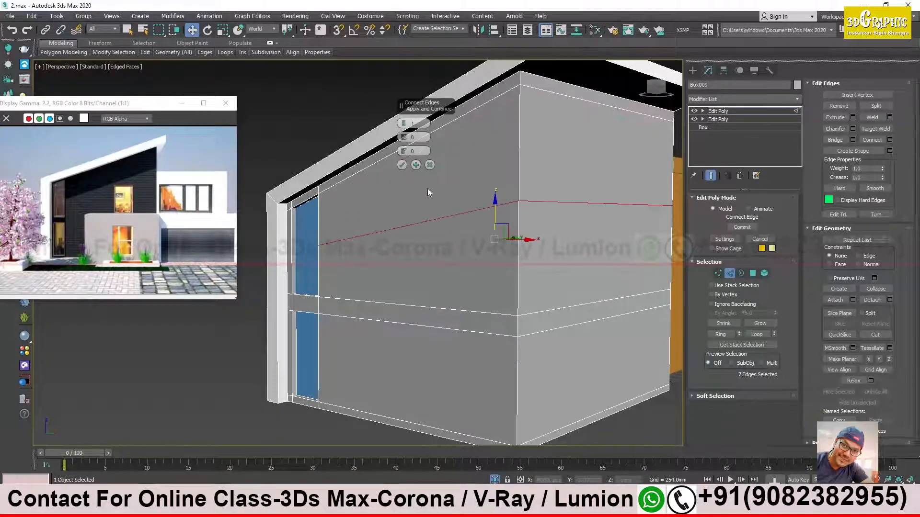
{"action": "middle_click_drag", "start_coordinate": [492, 206], "coordinate": [412, 180], "text": "alt"}
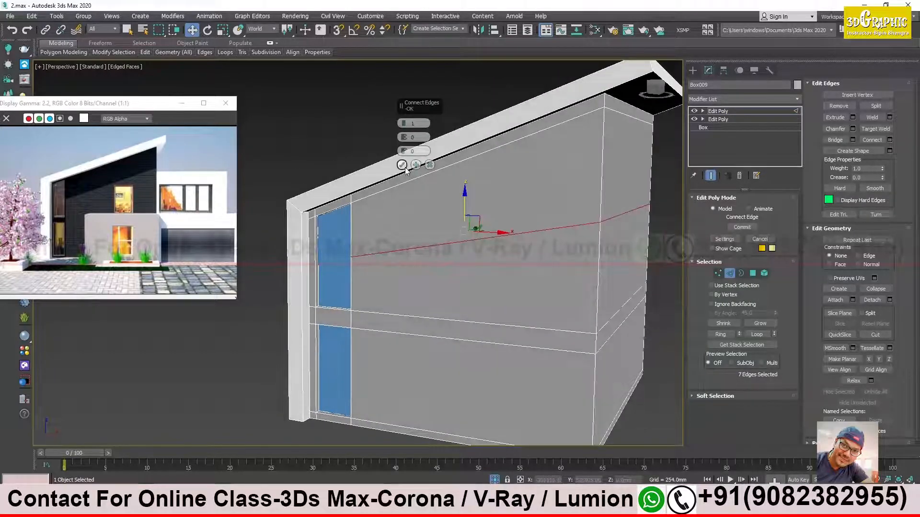
{"action": "left_click", "coordinate": [403, 166]}
Scale the new edges down along Z to level the sloping line across the walls, checking the reference's upper window.
{"action": "key", "text": "r"}
{"action": "left_click_drag", "start_coordinate": [490, 193], "coordinate": [476, 361]}
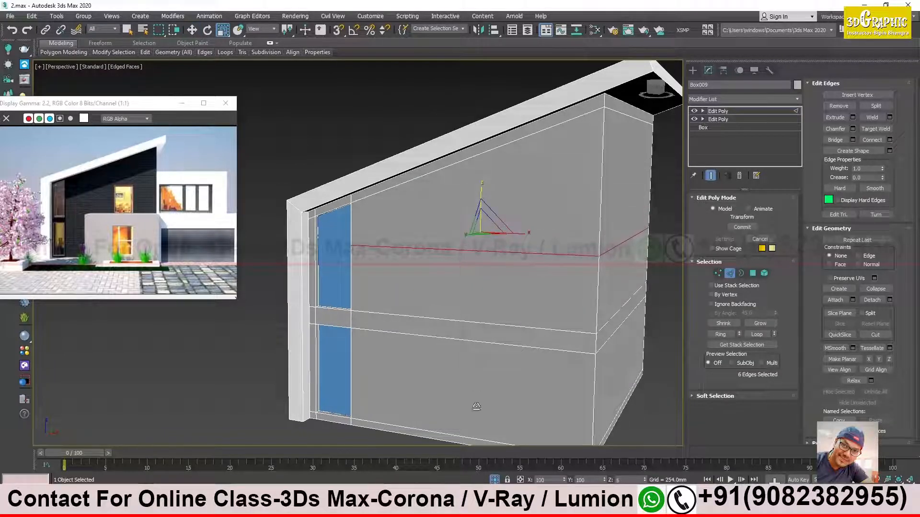
{"action": "left_click_drag", "start_coordinate": [475, 271], "coordinate": [474, 273]}
{"action": "scroll", "coordinate": [87, 190], "scroll_direction": "up", "scroll_amount": 1}
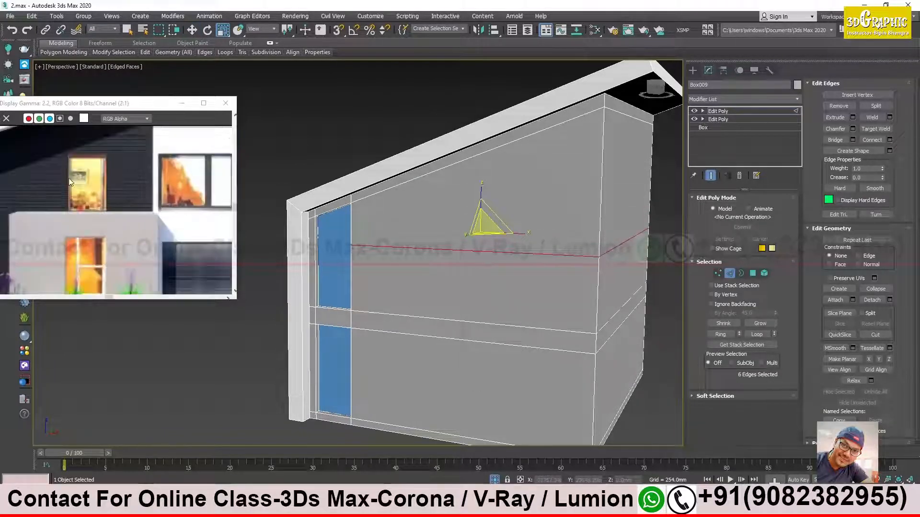
Move the levelled edges vertically to the upper window's head height, at about Z 2518.6 mm.
{"action": "key", "text": "w"}
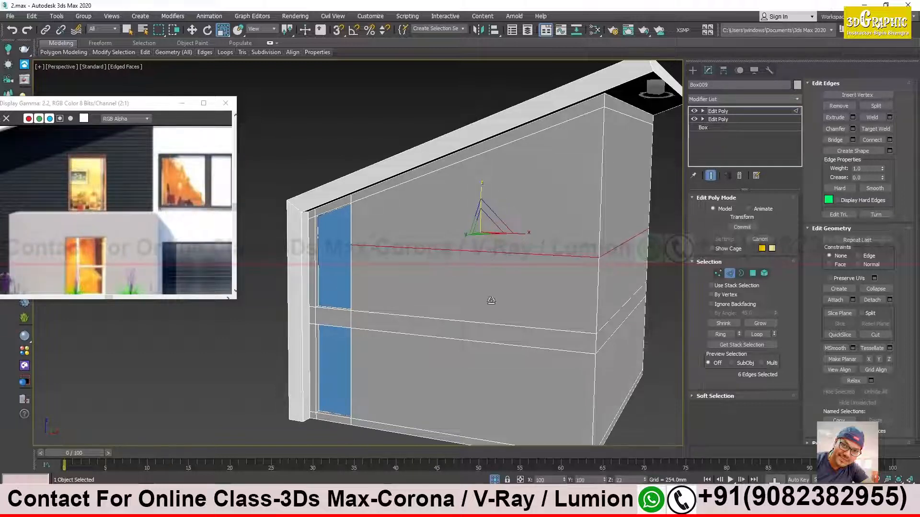
{"action": "left_click_drag", "start_coordinate": [485, 204], "coordinate": [485, 167]}
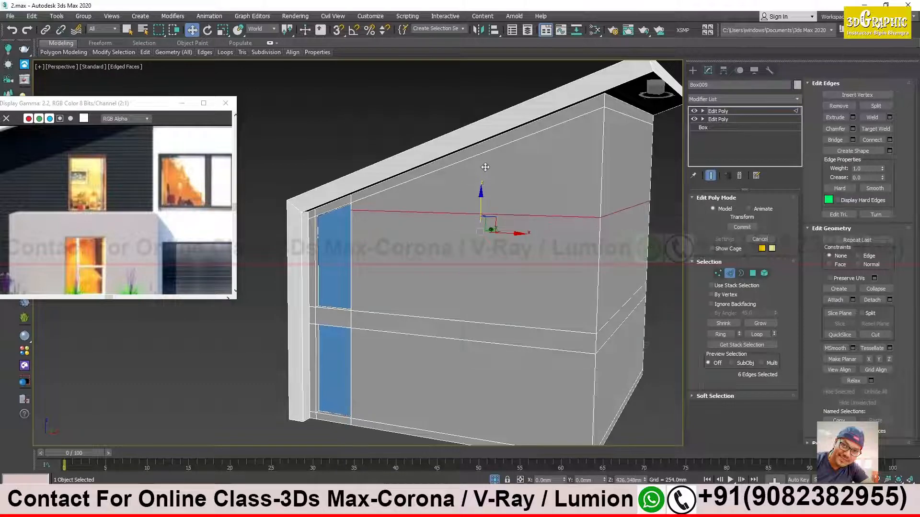
{"action": "scroll", "coordinate": [131, 159], "scroll_direction": "down", "scroll_amount": 1}
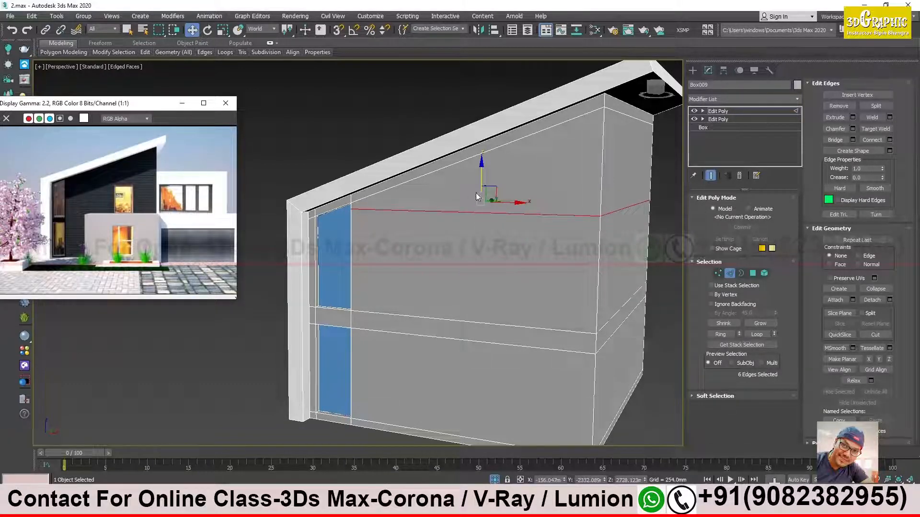
{"action": "left_click_drag", "start_coordinate": [488, 177], "coordinate": [469, 249]}
Connect the ring of horizontal front-wall edges with two vertical segments, using pinch -19 and slide -31, to outline the upper window.
{"action": "middle_click_drag", "start_coordinate": [468, 251], "coordinate": [509, 285], "text": "alt"}
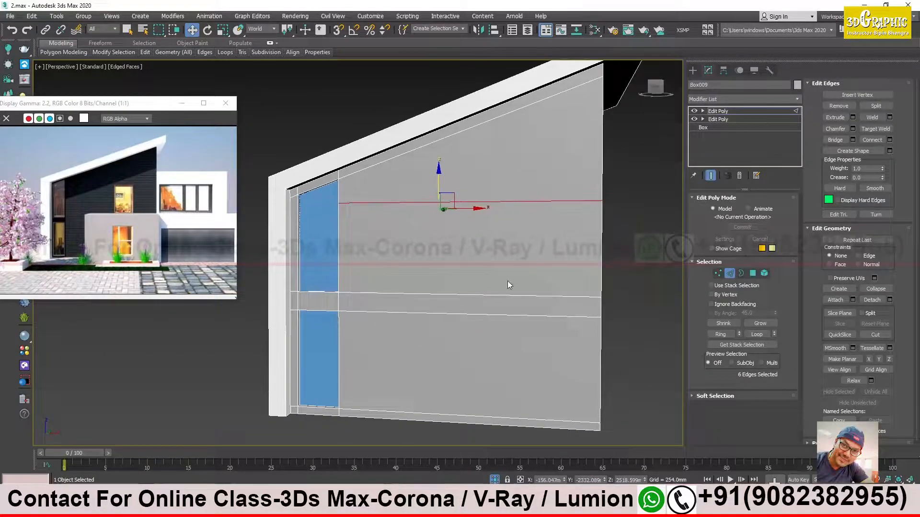
{"action": "left_click", "coordinate": [537, 202]}
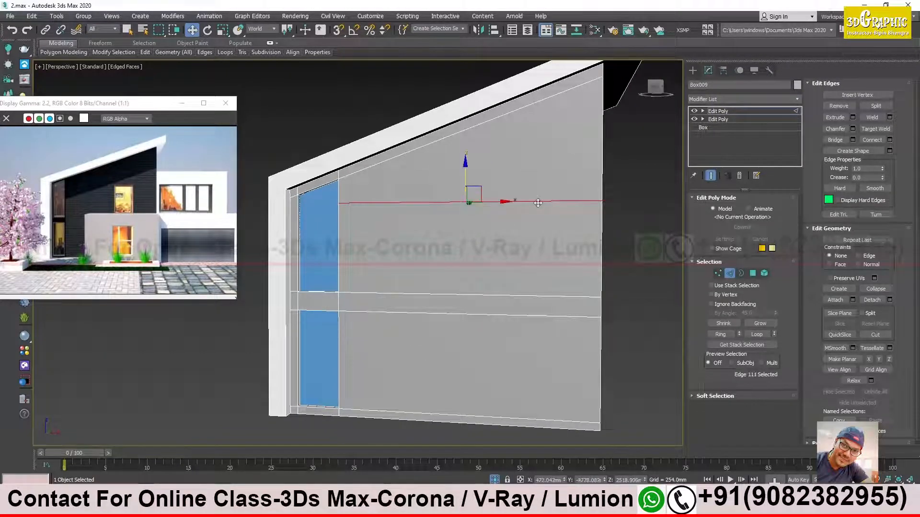
{"action": "left_click", "coordinate": [721, 334]}
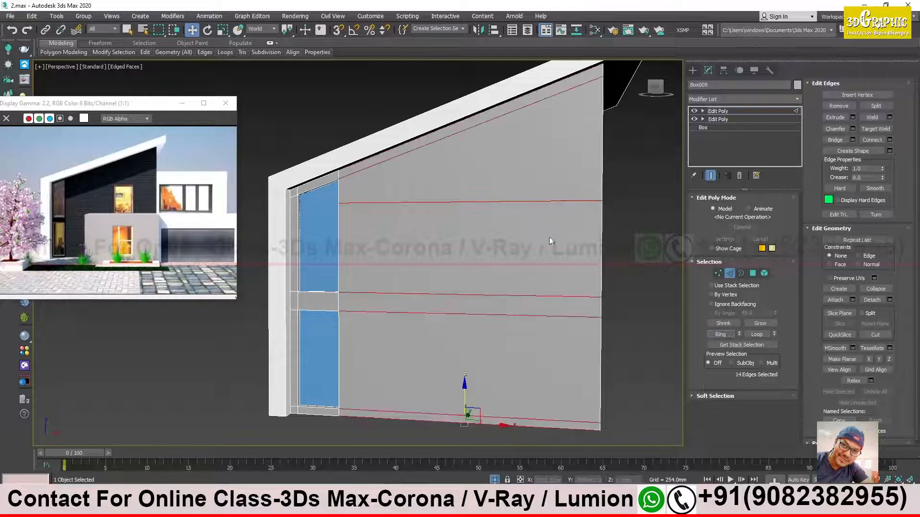
{"action": "right_click", "coordinate": [539, 202]}
{"action": "left_click", "coordinate": [457, 234]}
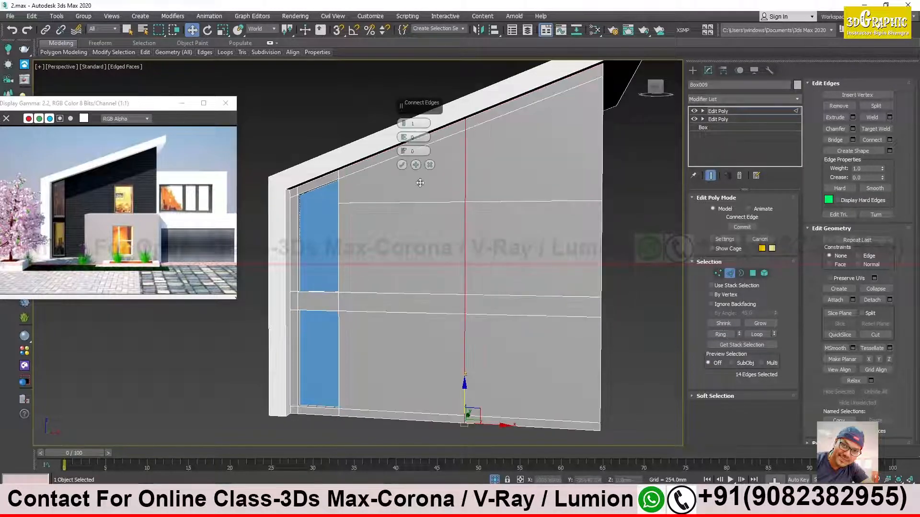
{"action": "left_click_drag", "start_coordinate": [403, 126], "coordinate": [409, 169]}
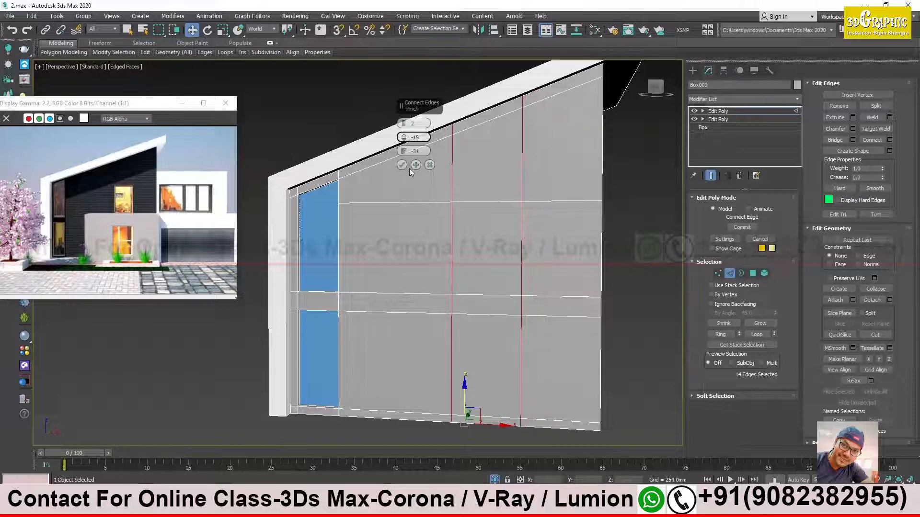
{"action": "left_click", "coordinate": [401, 164]}
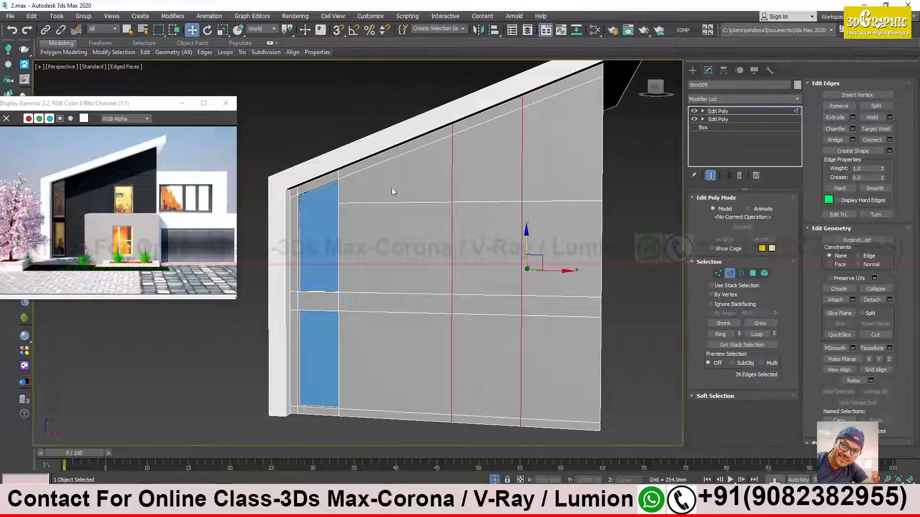
Extrude the upper window polygon on the front wall inward by -74.595 mm to form its recess.
{"action": "left_click", "coordinate": [753, 274]}
{"action": "left_click", "coordinate": [496, 247]}
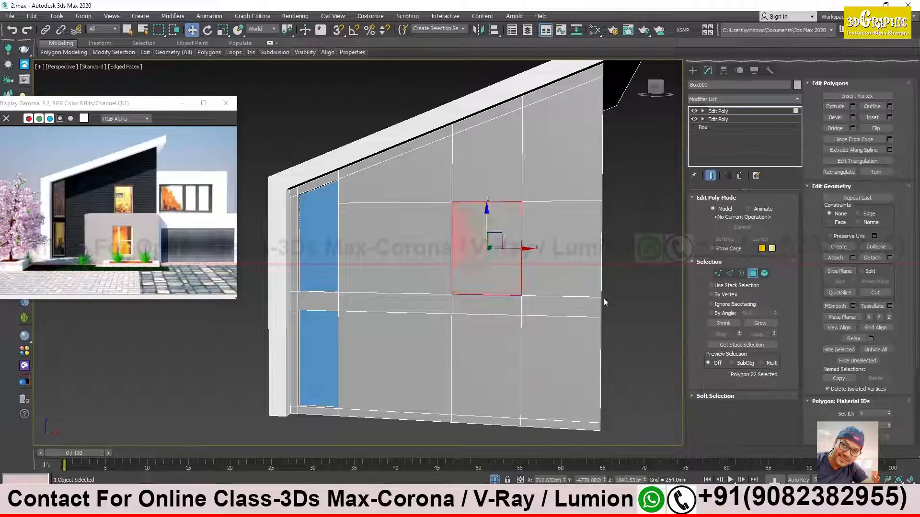
{"action": "middle_click_drag", "start_coordinate": [602, 306], "coordinate": [550, 294], "text": "alt"}
{"action": "scroll", "coordinate": [546, 299], "scroll_direction": "up", "scroll_amount": 1}
{"action": "middle_click_drag", "start_coordinate": [507, 243], "coordinate": [504, 220], "text": "alt"}
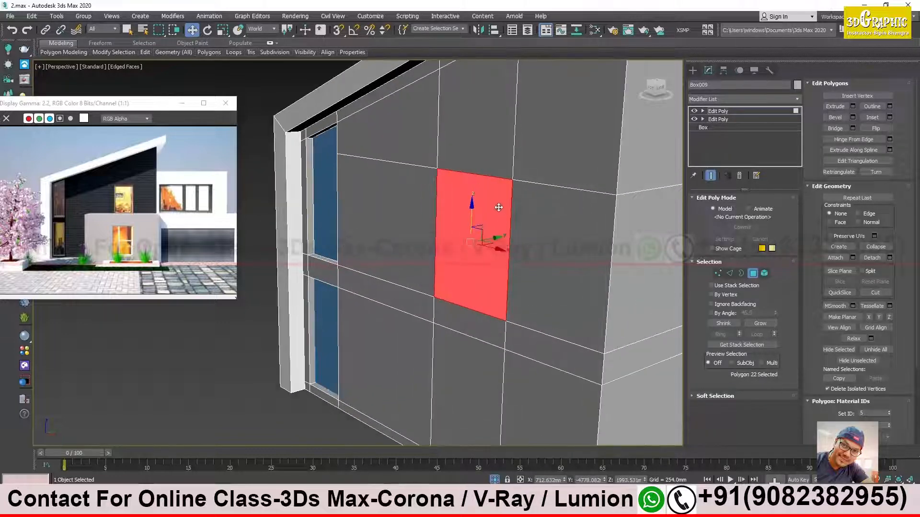
{"action": "right_click", "coordinate": [498, 207]}
{"action": "left_click", "coordinate": [414, 232]}
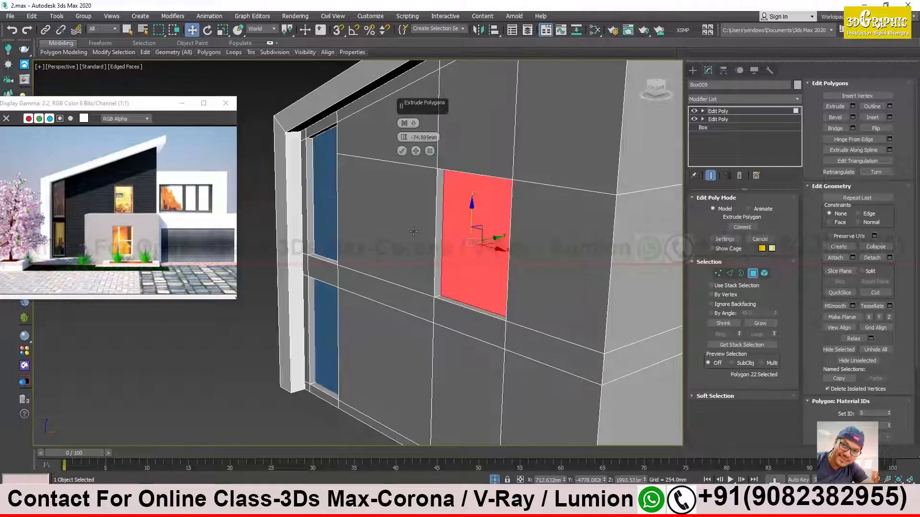
{"action": "middle_click_drag", "start_coordinate": [436, 234], "coordinate": [450, 196], "text": "alt"}
{"action": "scroll", "coordinate": [455, 244], "scroll_direction": "up", "scroll_amount": 2}
{"action": "middle_click_drag", "start_coordinate": [450, 196], "coordinate": [413, 243]}
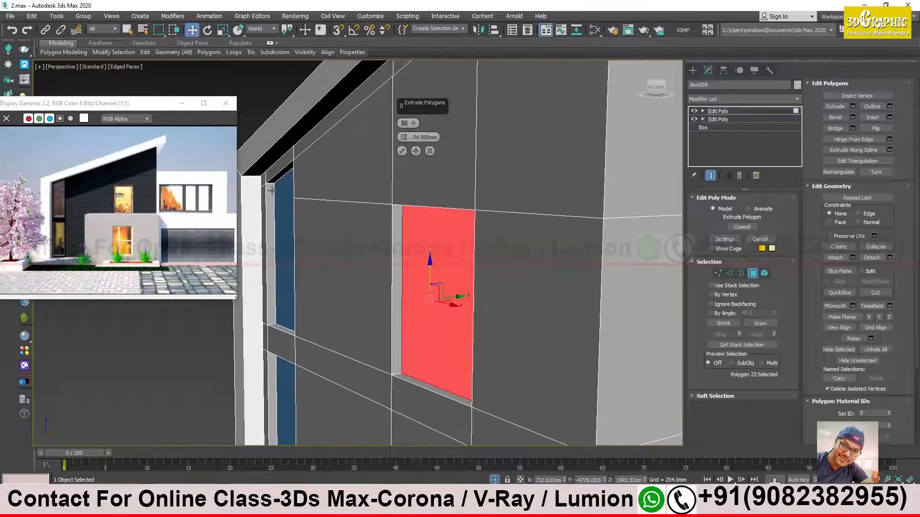
{"action": "left_click", "coordinate": [403, 151]}
Detach the recessed upper window polygon as a separate object.
{"action": "middle_click_drag", "start_coordinate": [417, 276], "coordinate": [425, 264]}
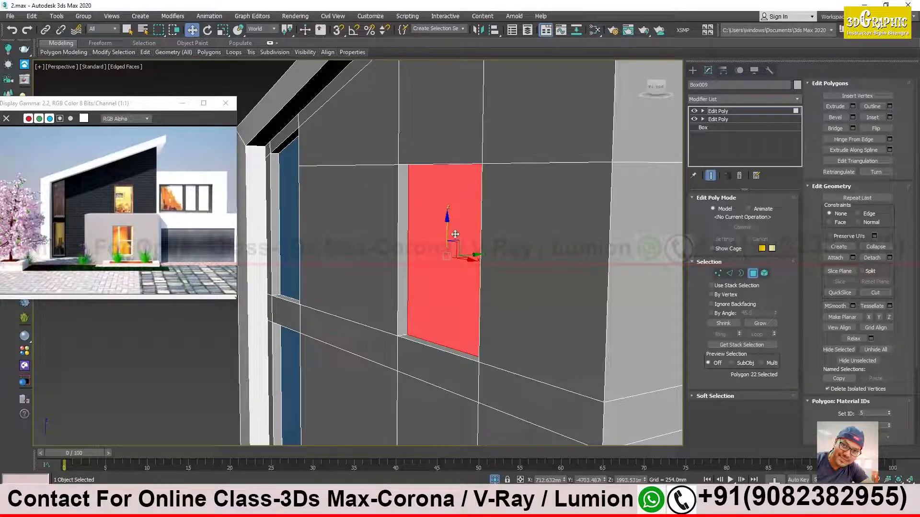
{"action": "middle_click_drag", "start_coordinate": [448, 230], "coordinate": [455, 201]}
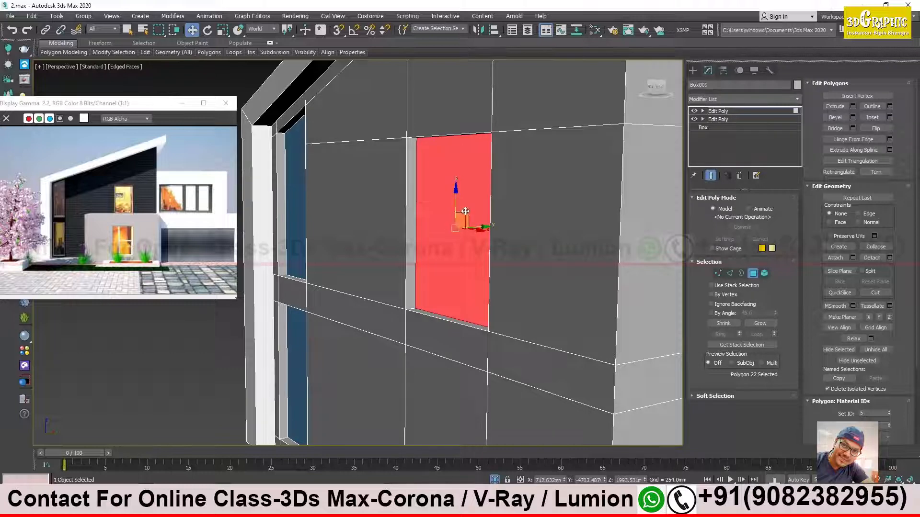
{"action": "left_click", "coordinate": [889, 258]}
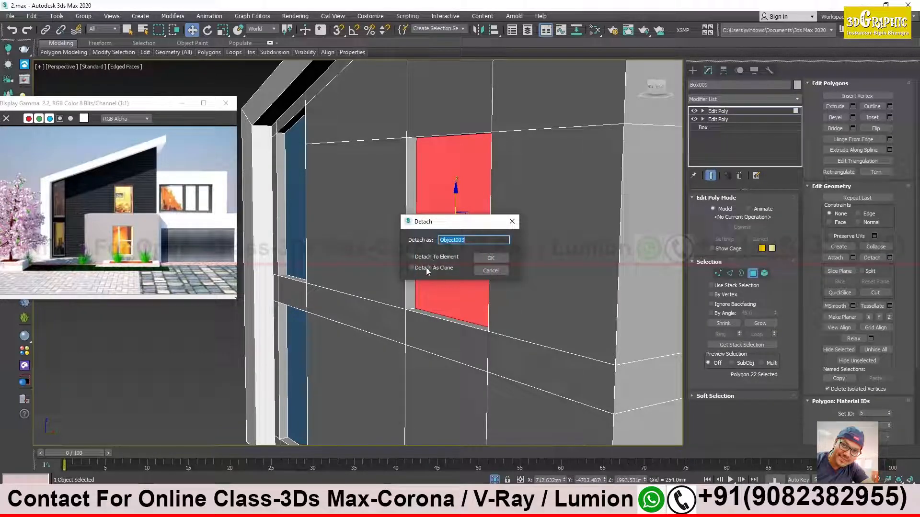
{"action": "left_click", "coordinate": [493, 258]}
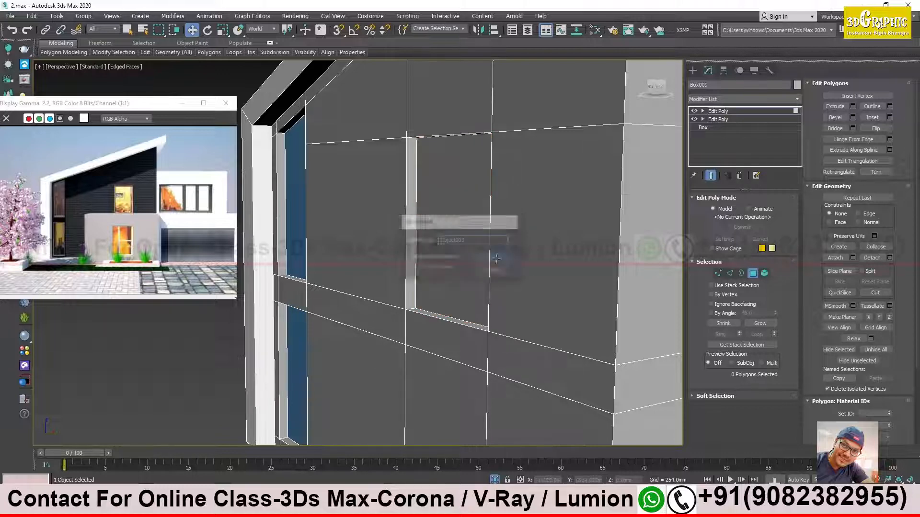
Give the detached upper front window pane a blue object colour matching the other panes.
{"action": "left_click", "coordinate": [727, 115]}
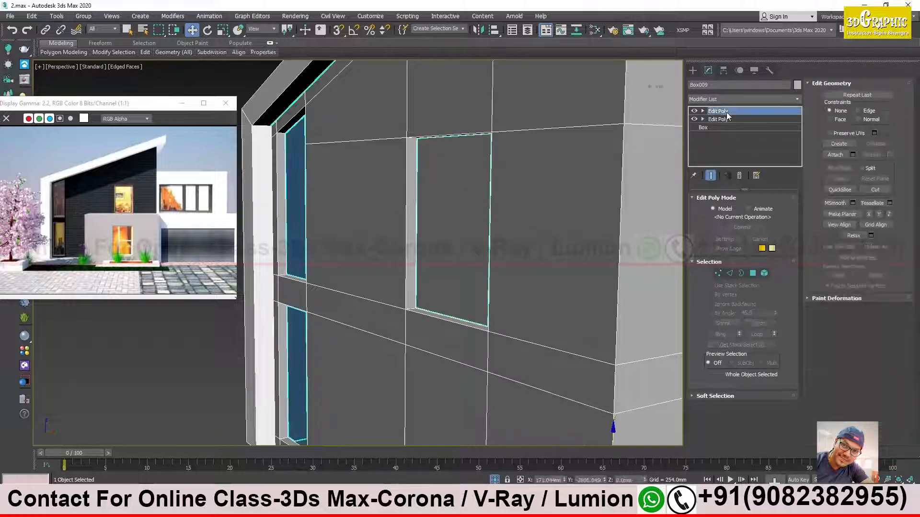
{"action": "left_click", "coordinate": [457, 191]}
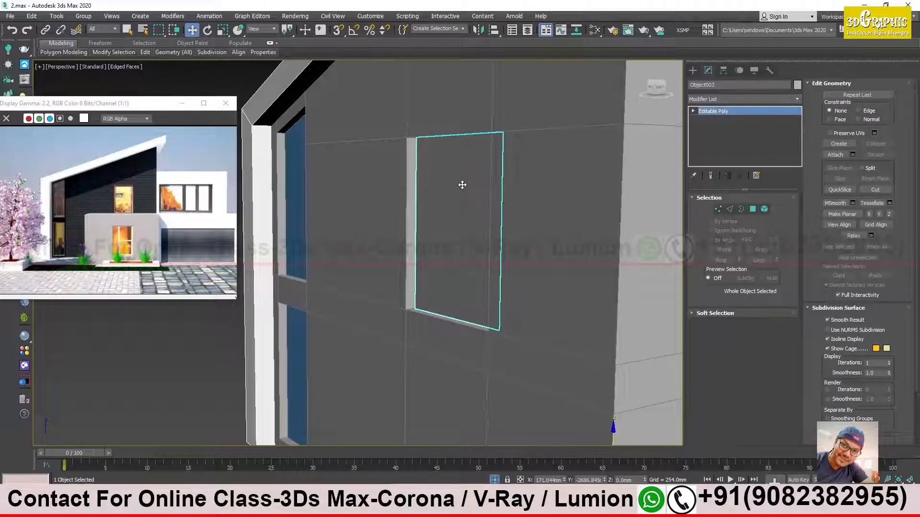
{"action": "left_click", "coordinate": [796, 85]}
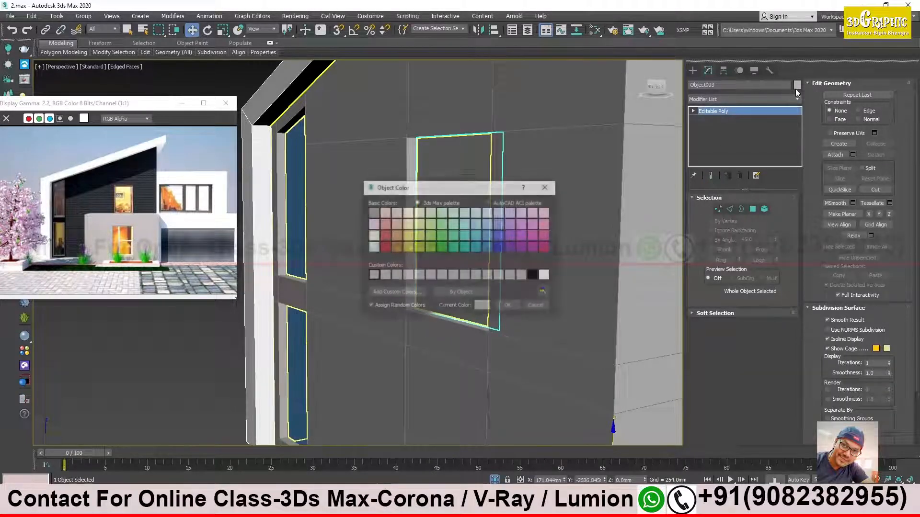
{"action": "left_click", "coordinate": [492, 239]}
{"action": "left_click", "coordinate": [508, 306]}
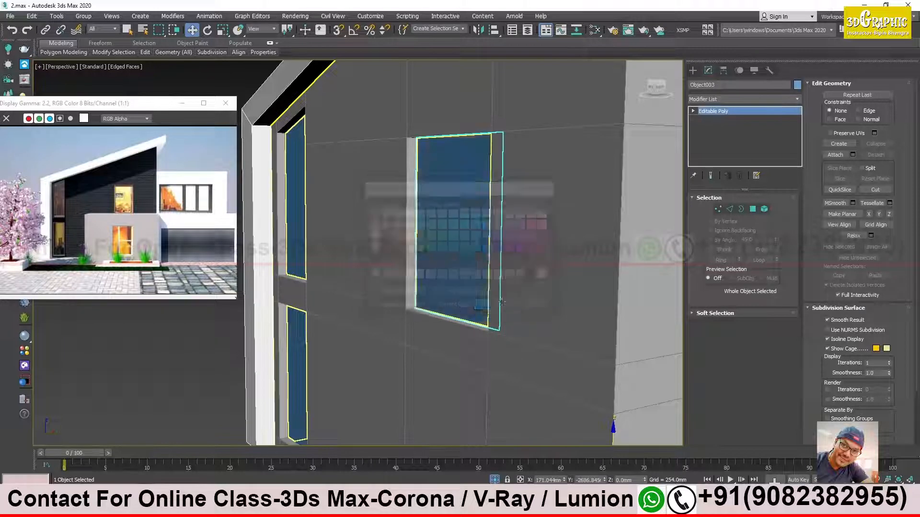
{"action": "scroll", "coordinate": [438, 247], "scroll_direction": "down", "scroll_amount": 5}
Exit isolation mode for the slope-roofed volume and delete the leftover orange object.
{"action": "left_click", "coordinate": [311, 192]}
{"action": "middle_click_drag", "start_coordinate": [391, 258], "coordinate": [447, 270], "text": "alt"}
{"action": "middle_click_drag", "start_coordinate": [477, 334], "coordinate": [407, 297], "text": "alt"}
{"action": "scroll", "coordinate": [466, 270], "scroll_direction": "up", "scroll_amount": 3}
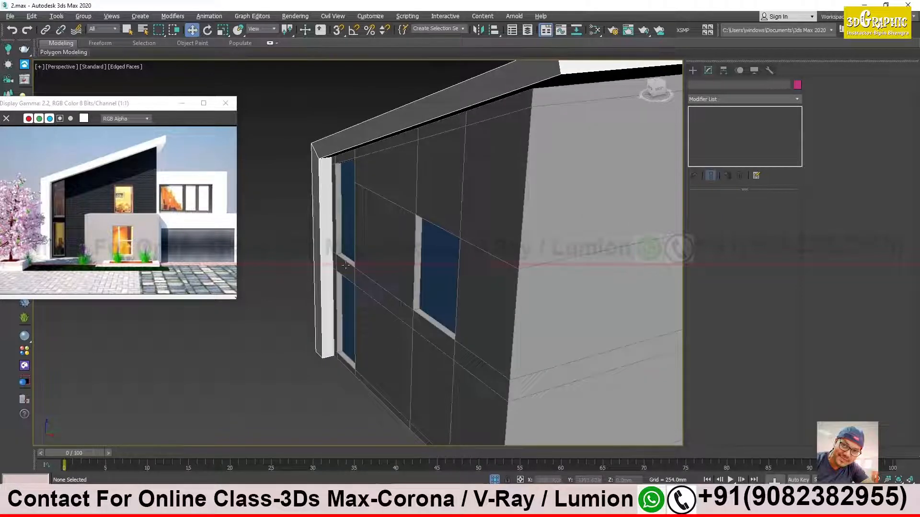
{"action": "middle_click_drag", "start_coordinate": [345, 265], "coordinate": [355, 236], "text": "alt"}
{"action": "middle_click_drag", "start_coordinate": [330, 176], "coordinate": [405, 319], "text": "alt"}
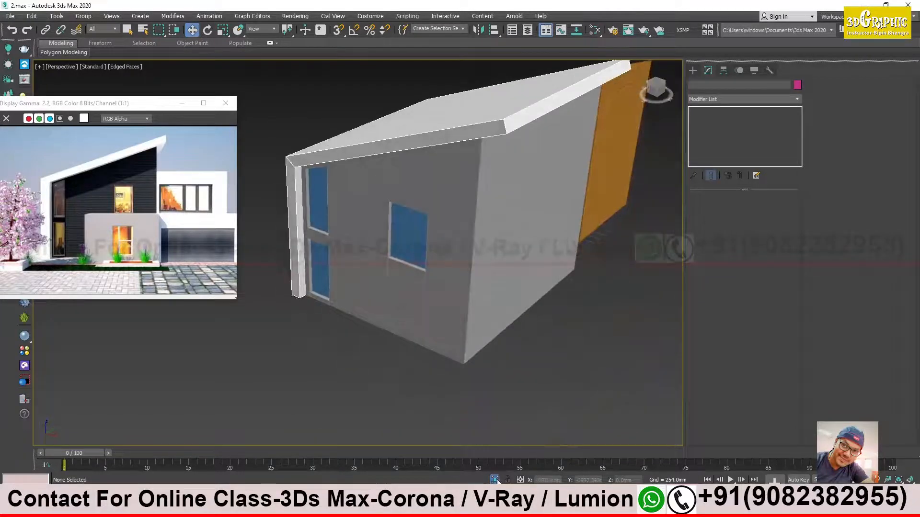
{"action": "left_click", "coordinate": [495, 480]}
{"action": "left_click", "coordinate": [421, 370]}
{"action": "key", "text": "Delete"}
{"action": "middle_click_drag", "start_coordinate": [418, 369], "coordinate": [429, 245]}
{"action": "middle_click_drag", "start_coordinate": [428, 245], "coordinate": [436, 211], "text": "alt"}
{"action": "scroll", "coordinate": [355, 239], "scroll_direction": "up", "scroll_amount": 4}
{"action": "middle_click_drag", "start_coordinate": [316, 163], "coordinate": [354, 251], "text": "alt"}
{"action": "scroll", "coordinate": [353, 250], "scroll_direction": "up", "scroll_amount": 2}
Group the white roof frame, the wall volume and the blue window panes under the default group name.
{"action": "left_click", "coordinate": [328, 200]}
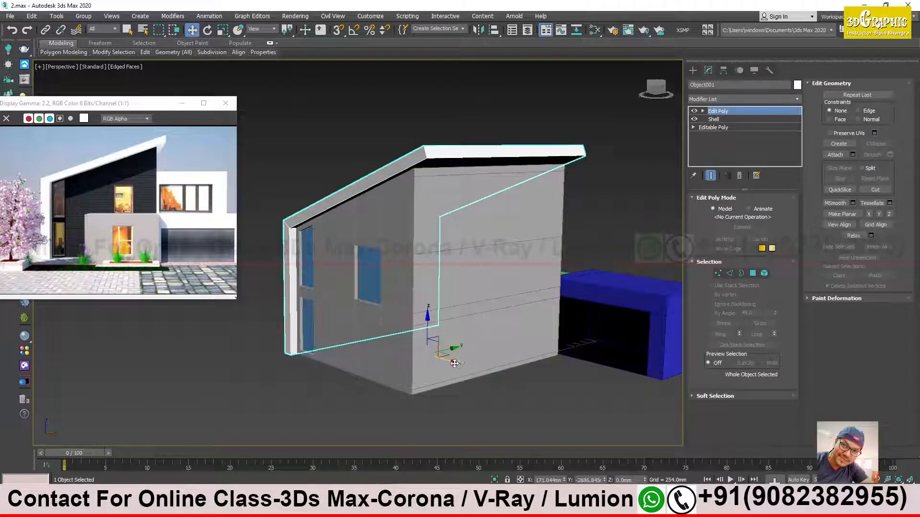
{"action": "left_click_drag", "start_coordinate": [456, 362], "coordinate": [330, 283]}
{"action": "key", "text": "ctrl+z"}
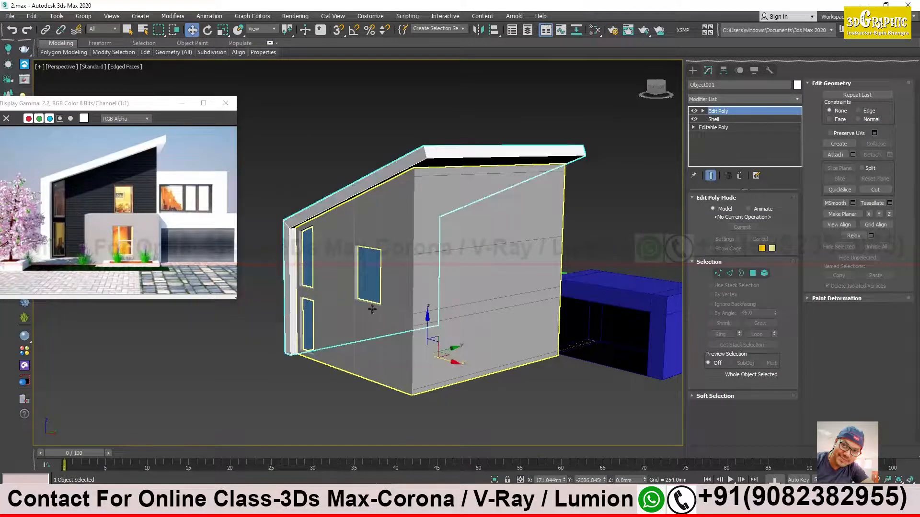
{"action": "left_click", "coordinate": [349, 230], "text": "ctrl"}
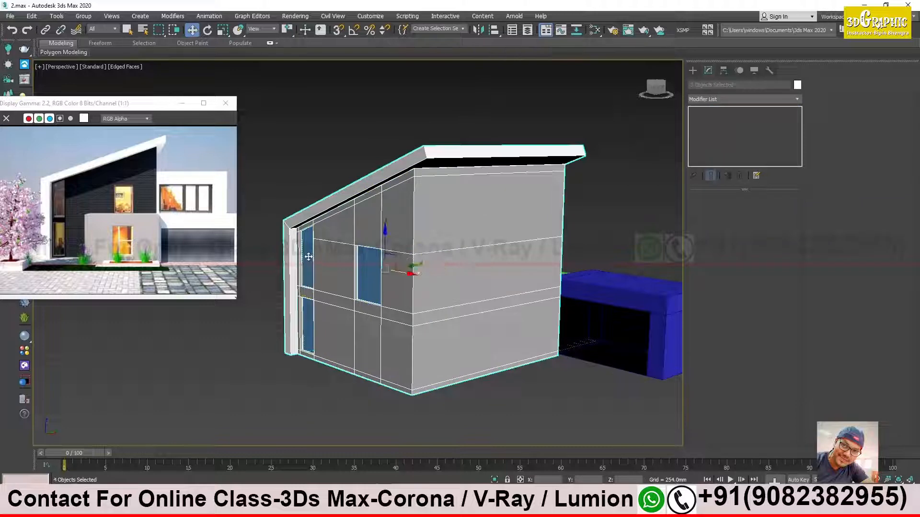
{"action": "left_click_drag", "start_coordinate": [410, 275], "coordinate": [316, 244]}
{"action": "key", "text": "ctrl+z"}
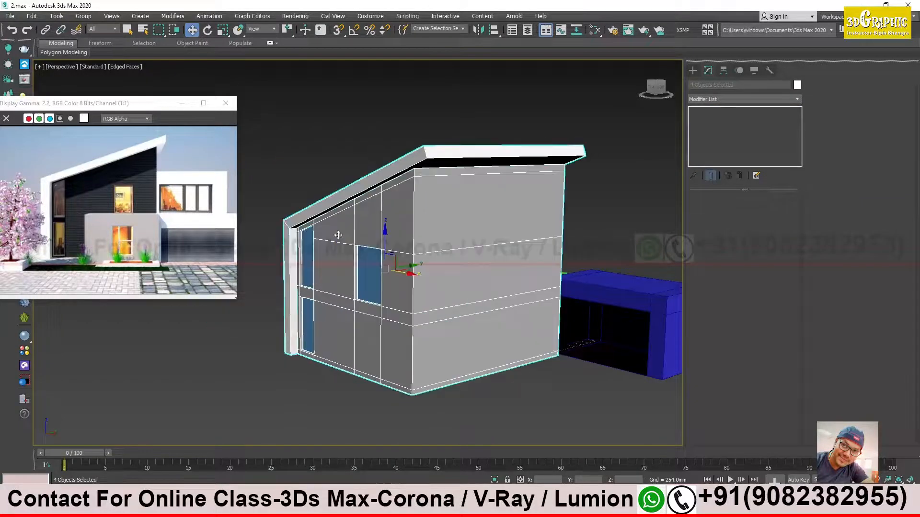
{"action": "left_click", "coordinate": [83, 16]}
{"action": "left_click", "coordinate": [91, 34]}
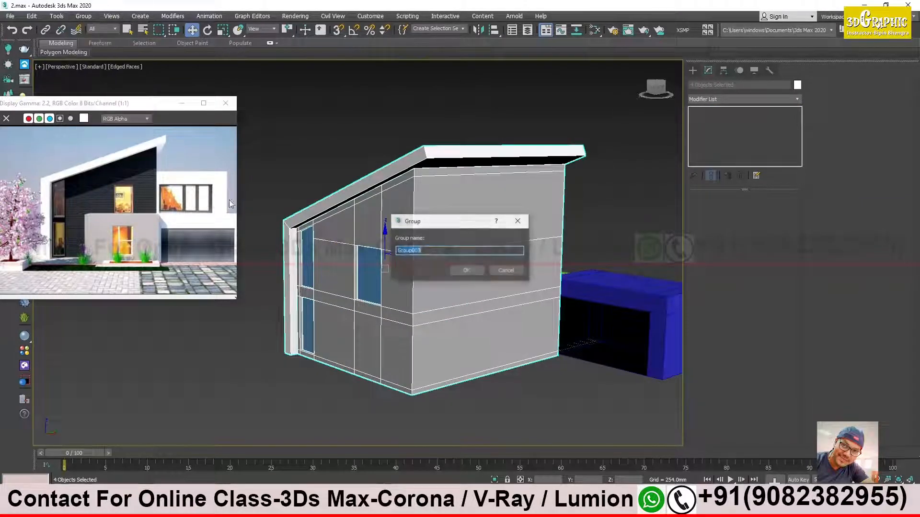
{"action": "left_click", "coordinate": [466, 272]}
Move the grouped slope-roofed volume into place behind the green and blue front volumes.
{"action": "middle_click_drag", "start_coordinate": [466, 272], "coordinate": [438, 206], "text": "alt"}
{"action": "left_click", "coordinate": [574, 172]}
{"action": "middle_click_drag", "start_coordinate": [484, 235], "coordinate": [468, 262], "text": "alt"}
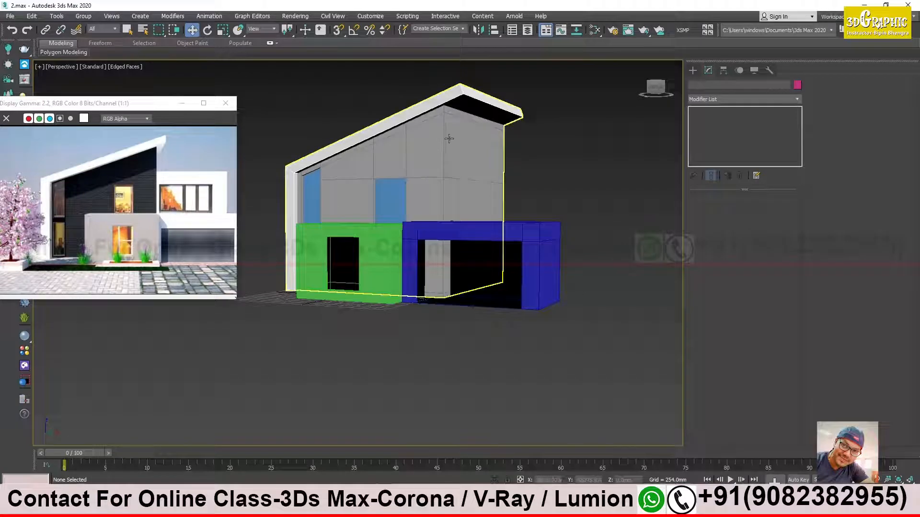
{"action": "middle_click_drag", "start_coordinate": [426, 206], "coordinate": [464, 223], "text": "alt"}
{"action": "middle_click_drag", "start_coordinate": [432, 185], "coordinate": [419, 209], "text": "alt"}
{"action": "scroll", "coordinate": [418, 210], "scroll_direction": "up", "scroll_amount": 2}
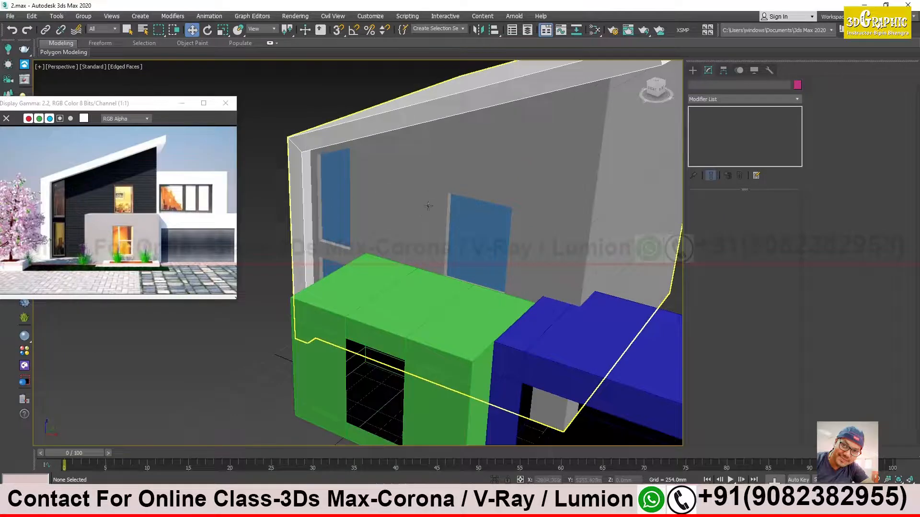
{"action": "scroll", "coordinate": [385, 230], "scroll_direction": "up", "scroll_amount": 1}
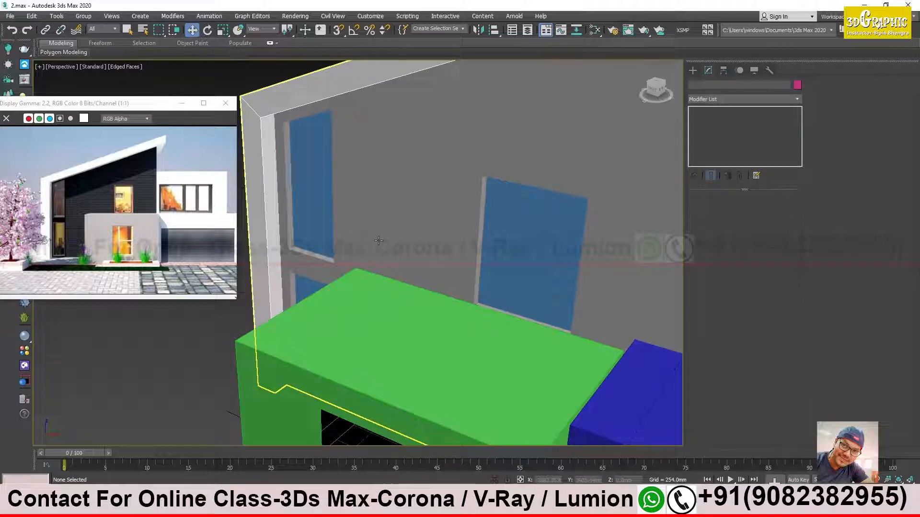
{"action": "middle_click_drag", "start_coordinate": [441, 248], "coordinate": [426, 229]}
{"action": "scroll", "coordinate": [364, 229], "scroll_direction": "down", "scroll_amount": 1}
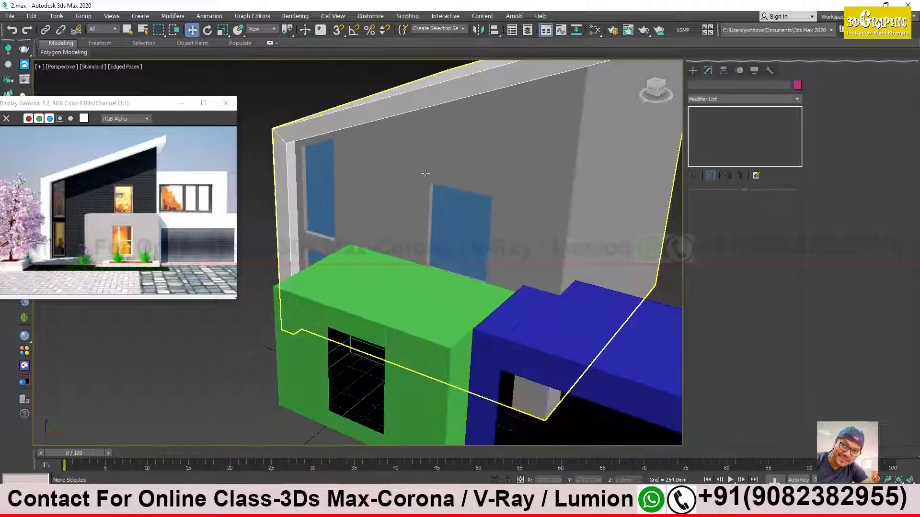
Connect the six vertical edges of the turquoise sloped box with one segment to form a horizontal edge loop.
{"action": "left_click", "coordinate": [401, 201]}
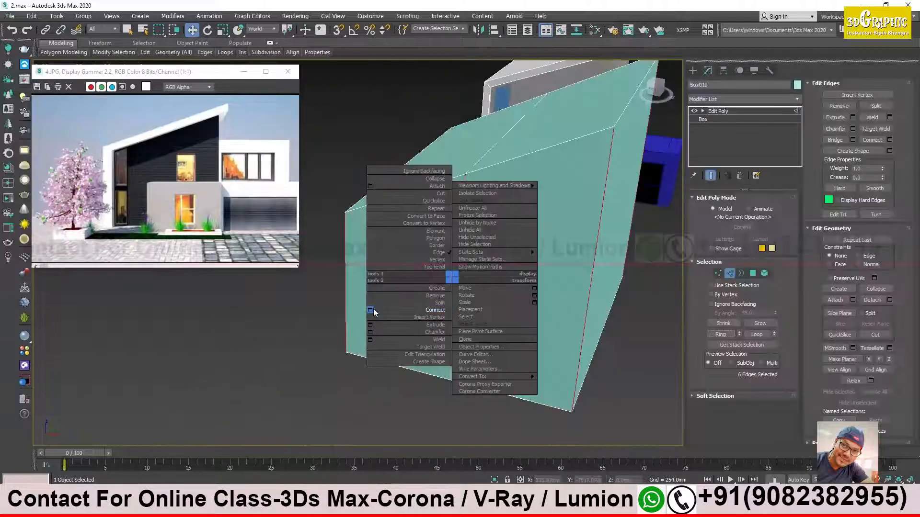
{"action": "left_click", "coordinate": [393, 311]}
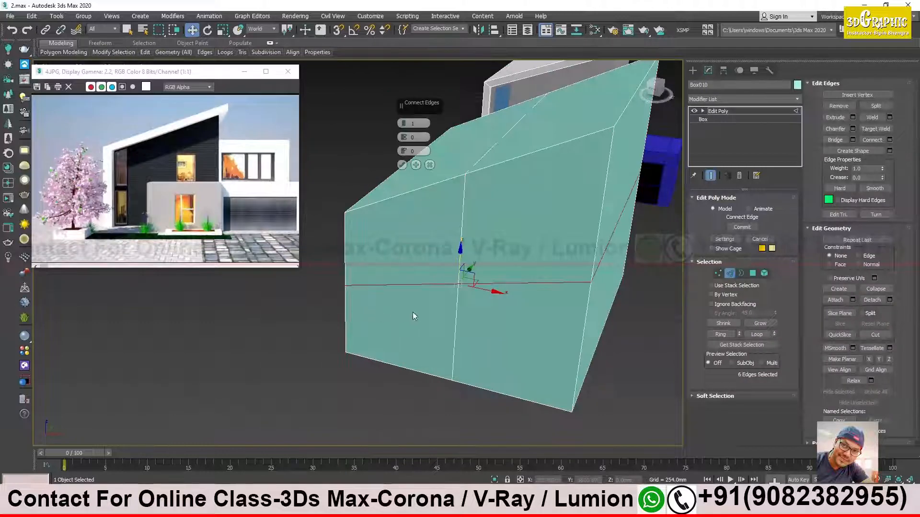
{"action": "left_click", "coordinate": [401, 165]}
Try to move the upper middle edge on the turquoise box's front face along X.
{"action": "middle_click_drag", "start_coordinate": [449, 211], "coordinate": [424, 269]}
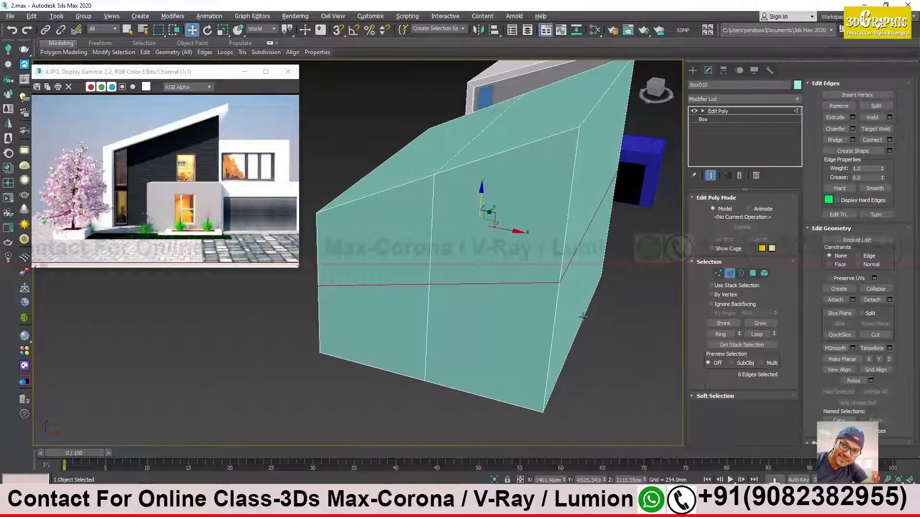
{"action": "middle_click_drag", "start_coordinate": [583, 317], "coordinate": [475, 293], "text": "alt"}
{"action": "left_click", "coordinate": [450, 249]}
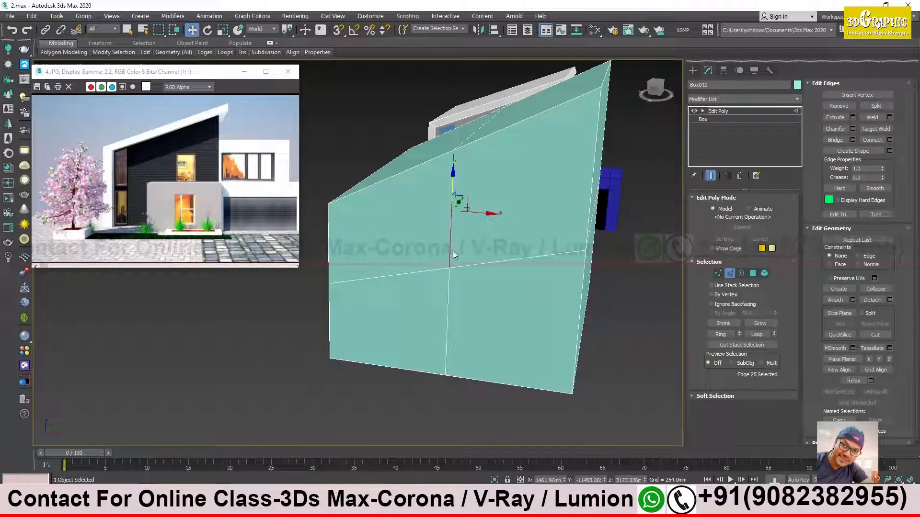
{"action": "left_click_drag", "start_coordinate": [491, 215], "coordinate": [422, 208]}
{"action": "key", "text": "ctrl+z"}
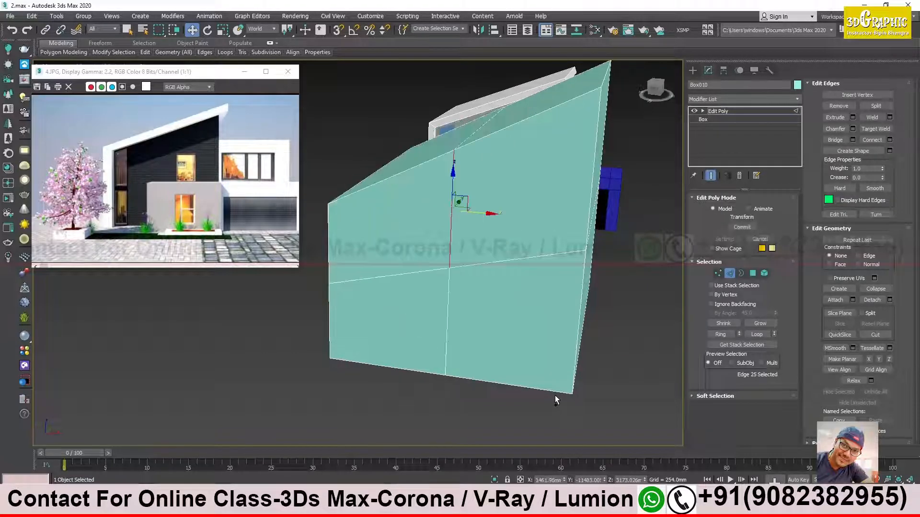
Try to move the turquoise box's whole vertical edge loop along X without a constraint.
{"action": "double_click", "coordinate": [451, 269]}
{"action": "middle_click_drag", "start_coordinate": [487, 157], "coordinate": [484, 234], "text": "alt"}
{"action": "left_click_drag", "start_coordinate": [484, 234], "coordinate": [424, 245]}
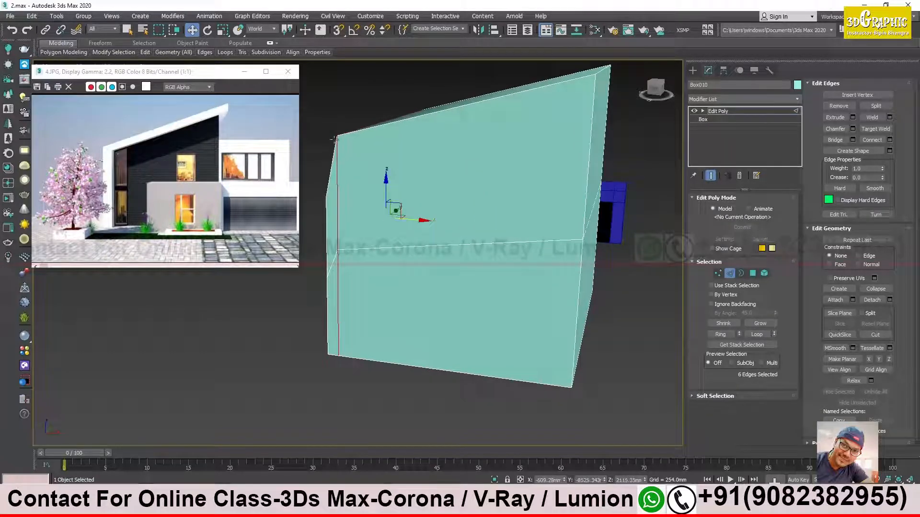
{"action": "left_click_drag", "start_coordinate": [340, 142], "coordinate": [453, 210]}
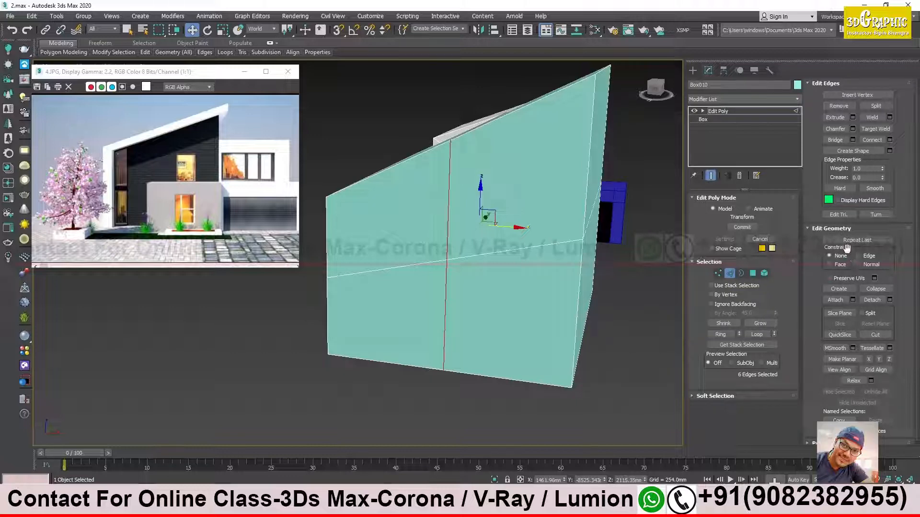
Try the Edge constraint by sliding the vertical edge loop toward the low eave, to about X 139 mm.
{"action": "middle_click_drag", "start_coordinate": [461, 229], "coordinate": [454, 202], "text": "alt"}
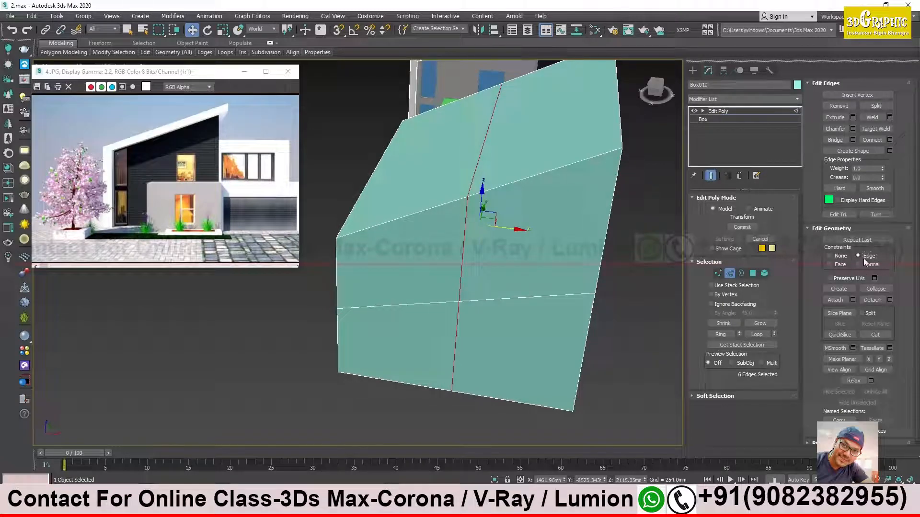
{"action": "middle_click_drag", "start_coordinate": [498, 254], "coordinate": [501, 229], "text": "alt"}
{"action": "left_click_drag", "start_coordinate": [516, 229], "coordinate": [454, 236]}
{"action": "middle_click_drag", "start_coordinate": [435, 192], "coordinate": [416, 185], "text": "alt"}
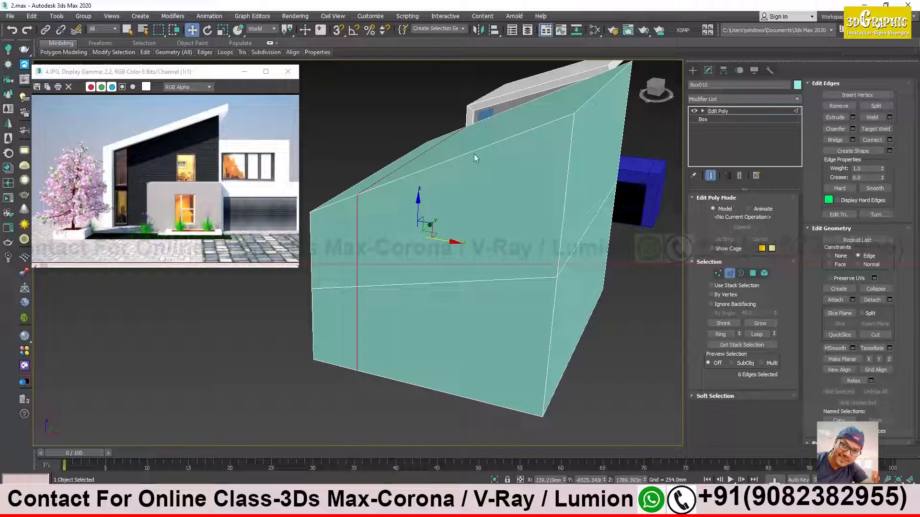
{"action": "middle_click_drag", "start_coordinate": [418, 211], "coordinate": [424, 197]}
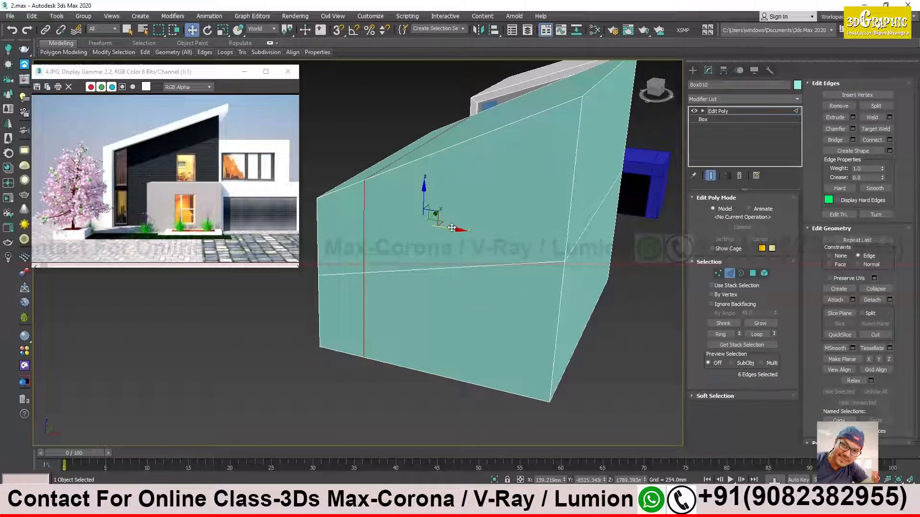
Try sliding the edge-constrained vertical loop back and forth along the slope, ending at about X 2522 mm.
{"action": "left_click_drag", "start_coordinate": [452, 228], "coordinate": [575, 218]}
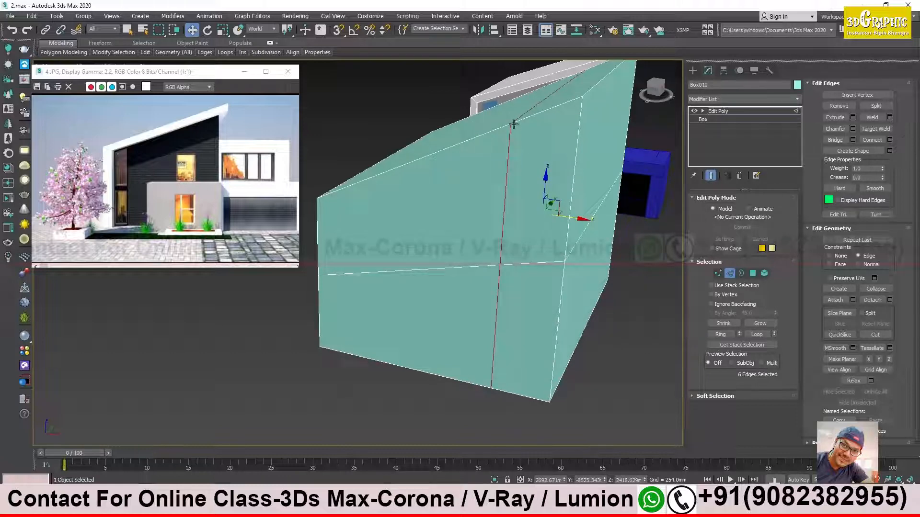
{"action": "left_click_drag", "start_coordinate": [580, 218], "coordinate": [452, 226]}
{"action": "middle_click_drag", "start_coordinate": [360, 190], "coordinate": [388, 197], "text": "alt"}
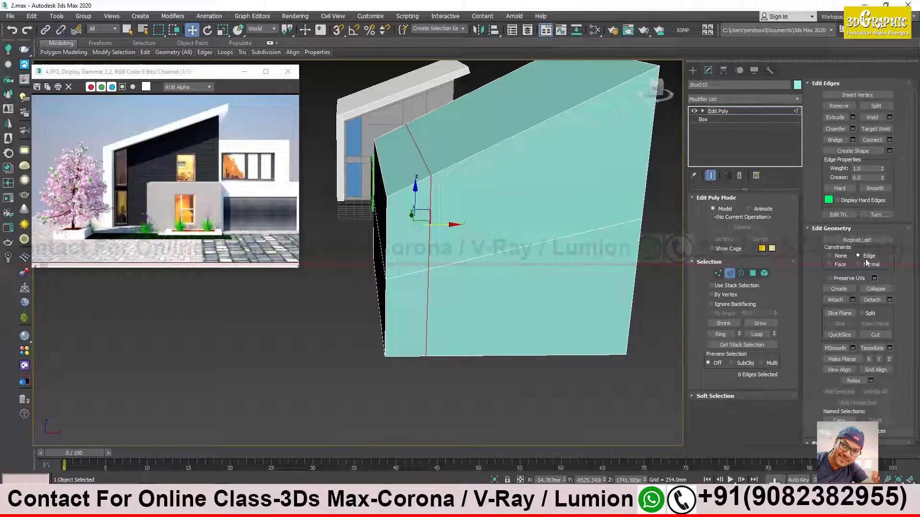
{"action": "left_click_drag", "start_coordinate": [449, 225], "coordinate": [593, 210]}
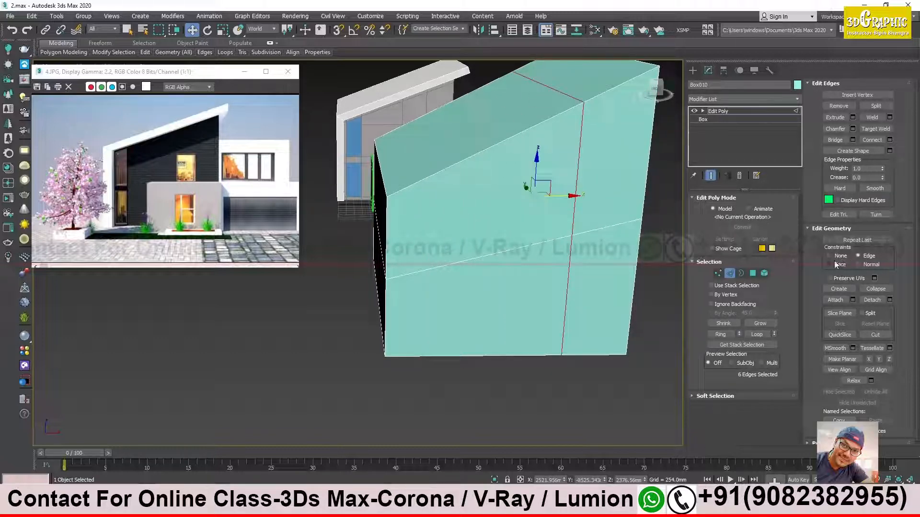
{"action": "middle_click_drag", "start_coordinate": [505, 223], "coordinate": [488, 243]}
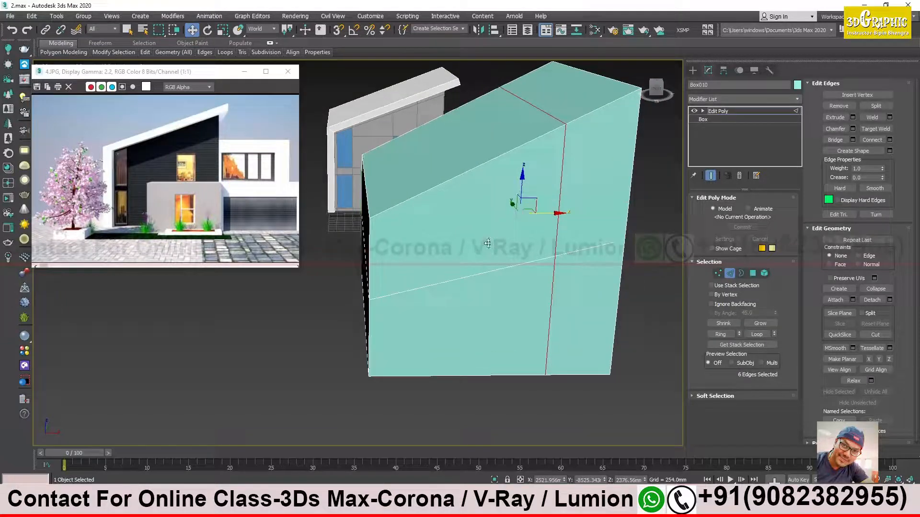
{"action": "mouse_move", "coordinate": [554, 214]}
{"action": "left_mouse_down"}
{"action": "mouse_move", "coordinate": [485, 222]}
{"action": "mouse_move", "coordinate": [608, 216]}
{"action": "mouse_move", "coordinate": [429, 206]}
{"action": "mouse_move", "coordinate": [565, 200]}
{"action": "left_mouse_up"}
Remove the vertical edge loop from the turquoise box together with its vertices, and check the result at vertex level.
{"action": "middle_click_drag", "start_coordinate": [565, 201], "coordinate": [541, 226], "text": "alt"}
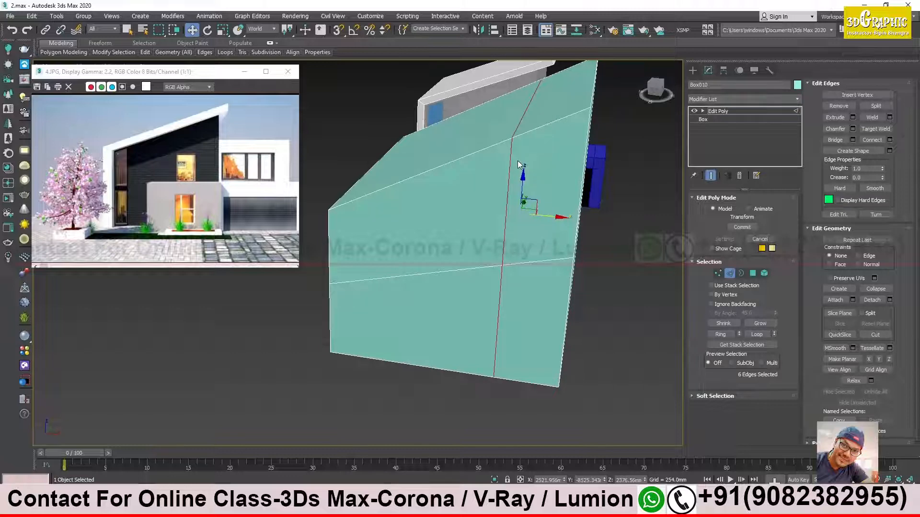
{"action": "key", "text": "ctrl+BackSpace"}
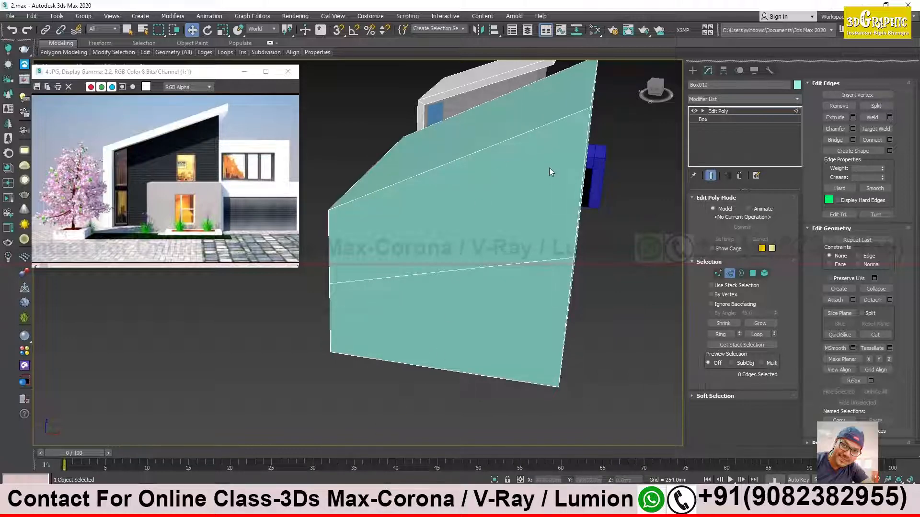
{"action": "left_click", "coordinate": [716, 273]}
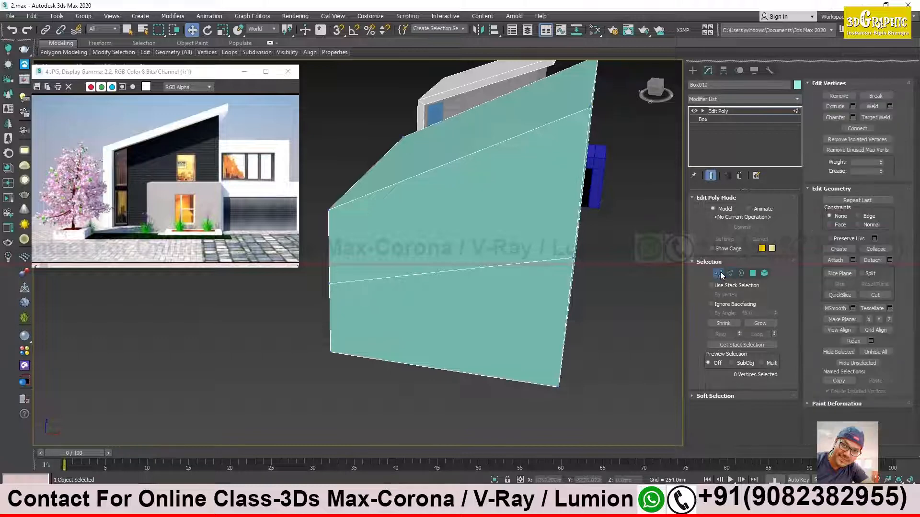
{"action": "scroll", "coordinate": [539, 194], "scroll_direction": "up", "scroll_amount": 4}
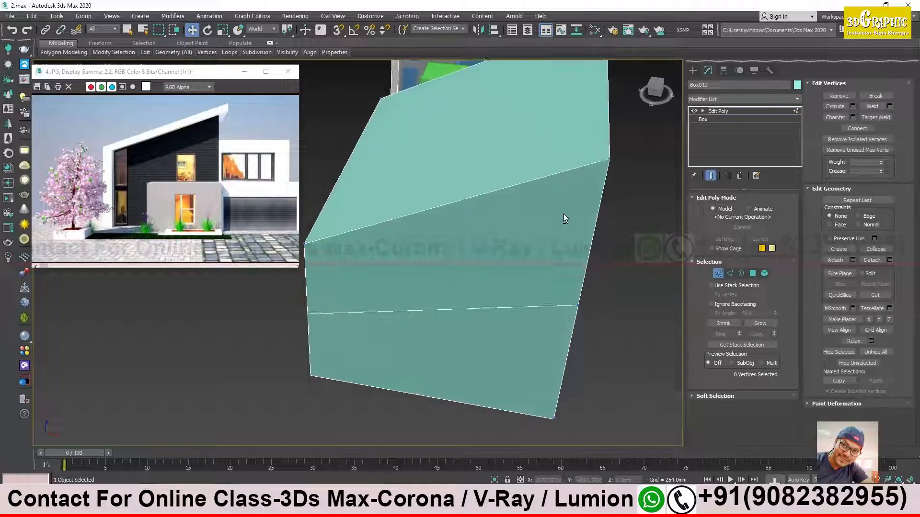
{"action": "mouse_move", "coordinate": [541, 306]}
{"action": "middle_mouse_down"}
{"action": "mouse_move", "coordinate": [590, 212]}
{"action": "mouse_move", "coordinate": [513, 213]}
{"action": "mouse_move", "coordinate": [501, 284]}
{"action": "mouse_move", "coordinate": [528, 269]}
{"action": "mouse_move", "coordinate": [461, 265]}
{"action": "mouse_move", "coordinate": [595, 265]}
{"action": "mouse_move", "coordinate": [478, 219]}
{"action": "mouse_move", "coordinate": [471, 231]}
{"action": "mouse_move", "coordinate": [522, 288]}
{"action": "mouse_move", "coordinate": [527, 309]}
{"action": "middle_mouse_up"}
{"action": "scroll", "coordinate": [501, 283], "scroll_direction": "down", "scroll_amount": 5}
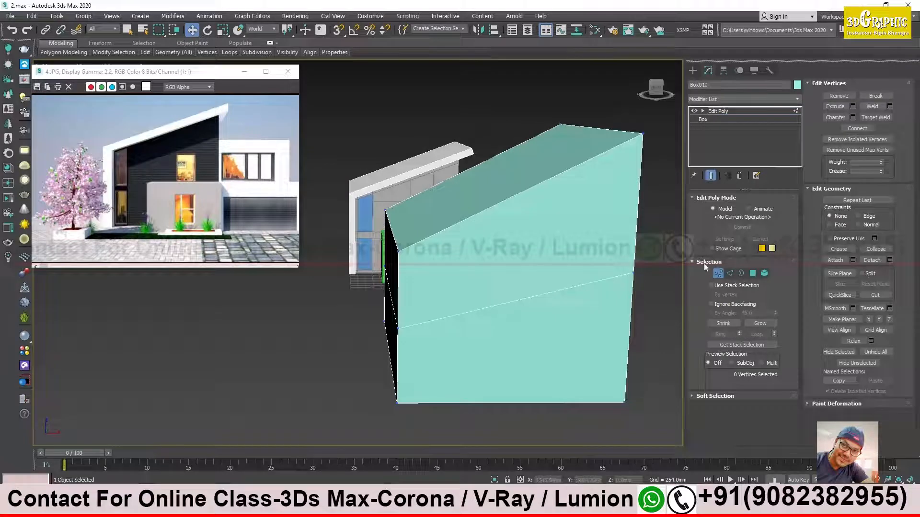
Remove the horizontal edge loop around the turquoise box together with its vertices, and check for leftover vertices.
{"action": "left_click", "coordinate": [729, 273]}
{"action": "double_click", "coordinate": [601, 276]}
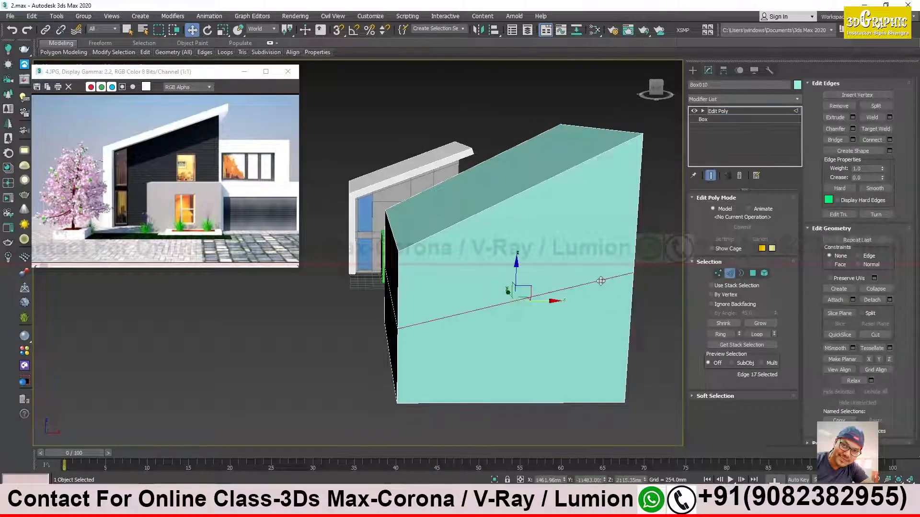
{"action": "middle_click_drag", "start_coordinate": [481, 321], "coordinate": [498, 320], "text": "alt"}
{"action": "left_click", "coordinate": [496, 313]}
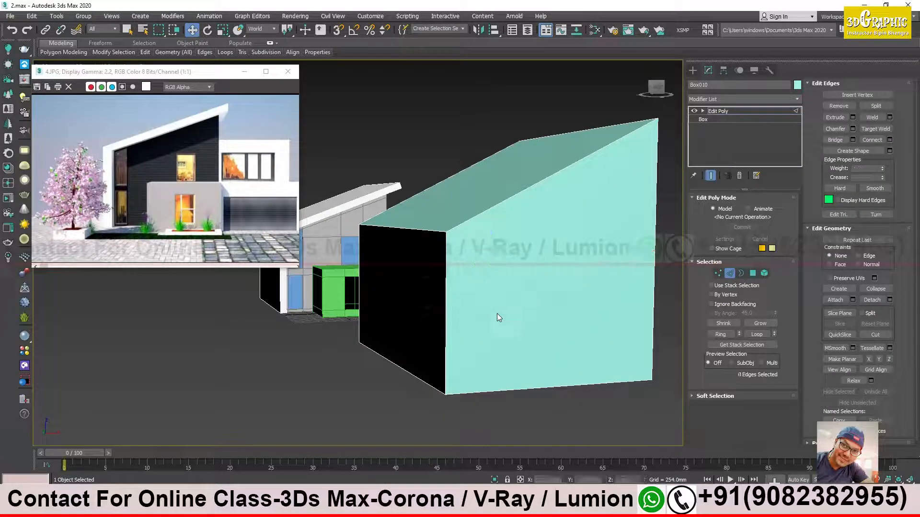
{"action": "left_click", "coordinate": [717, 273]}
{"action": "middle_click_drag", "start_coordinate": [520, 308], "coordinate": [445, 318], "text": "alt"}
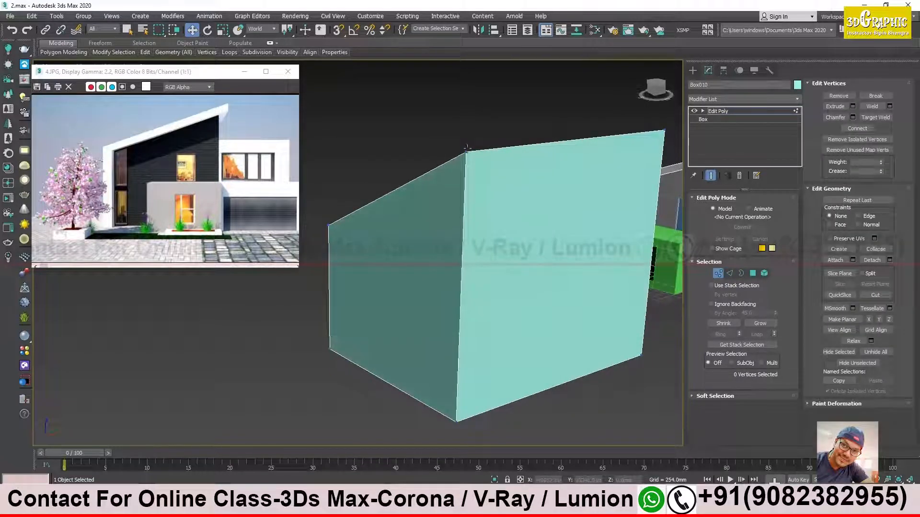
{"action": "middle_click_drag", "start_coordinate": [505, 315], "coordinate": [494, 283], "text": "alt"}
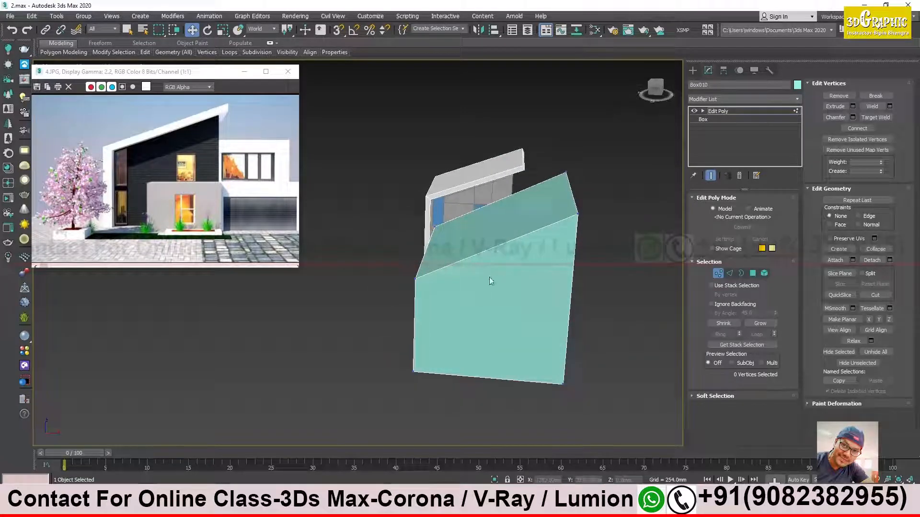